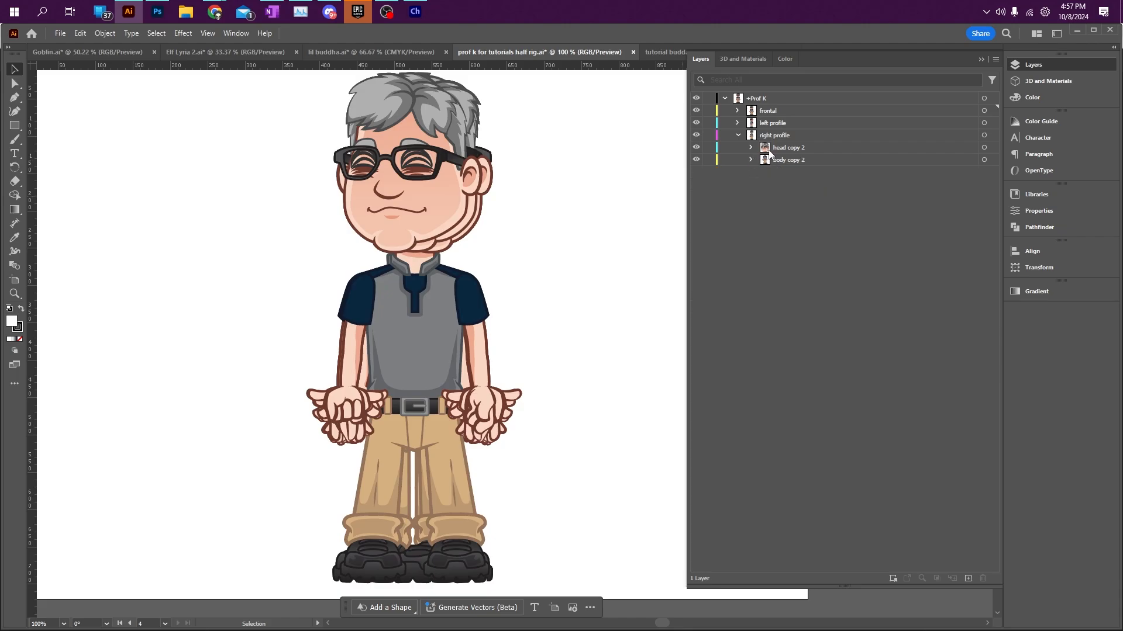
# Examine the contents of the left profile and right profile groups, and the frontal, quarter and rear views inside frontal
pyautogui.click(737, 123)
pyautogui.click(751, 135)
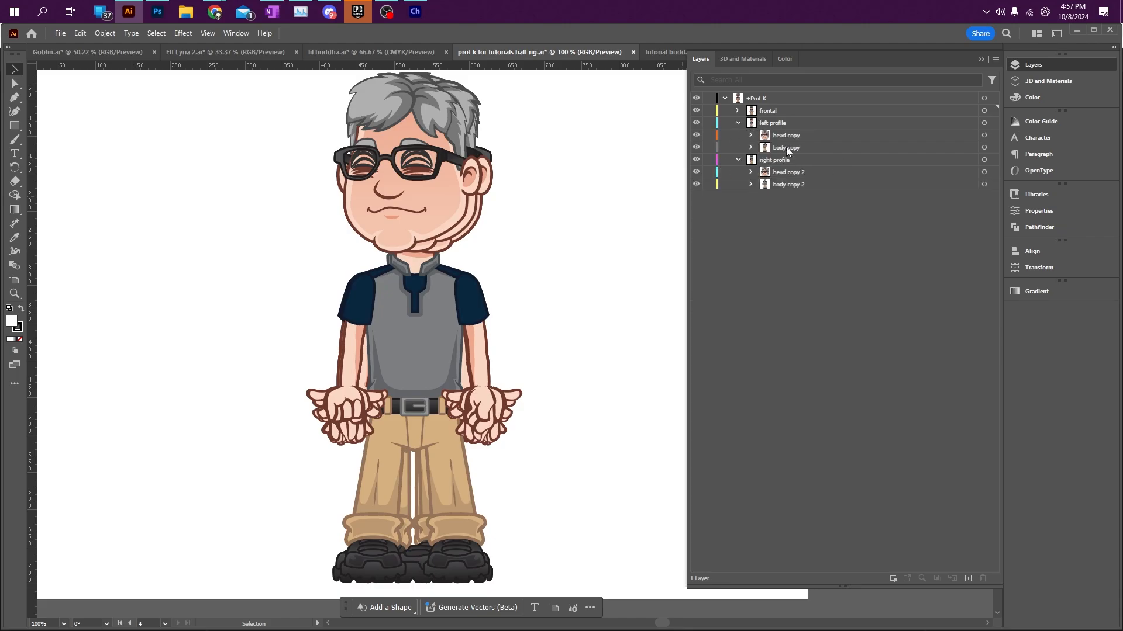
pyautogui.click(738, 160)
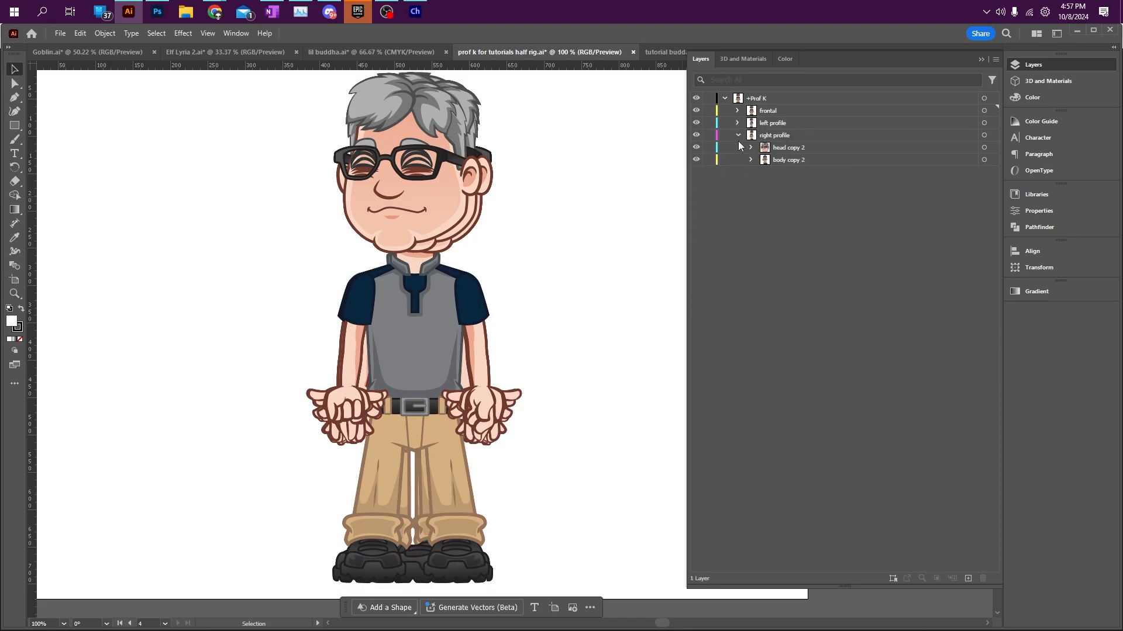
pyautogui.click(738, 123)
pyautogui.click(739, 111)
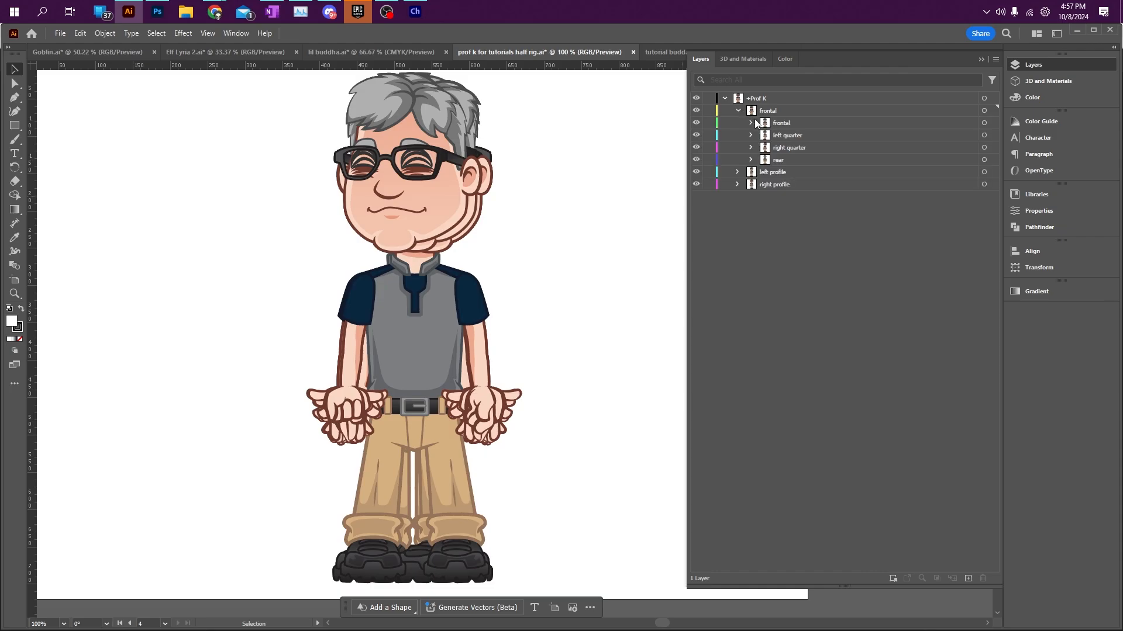
pyautogui.click(786, 125)
pyautogui.click(791, 135)
pyautogui.click(793, 148)
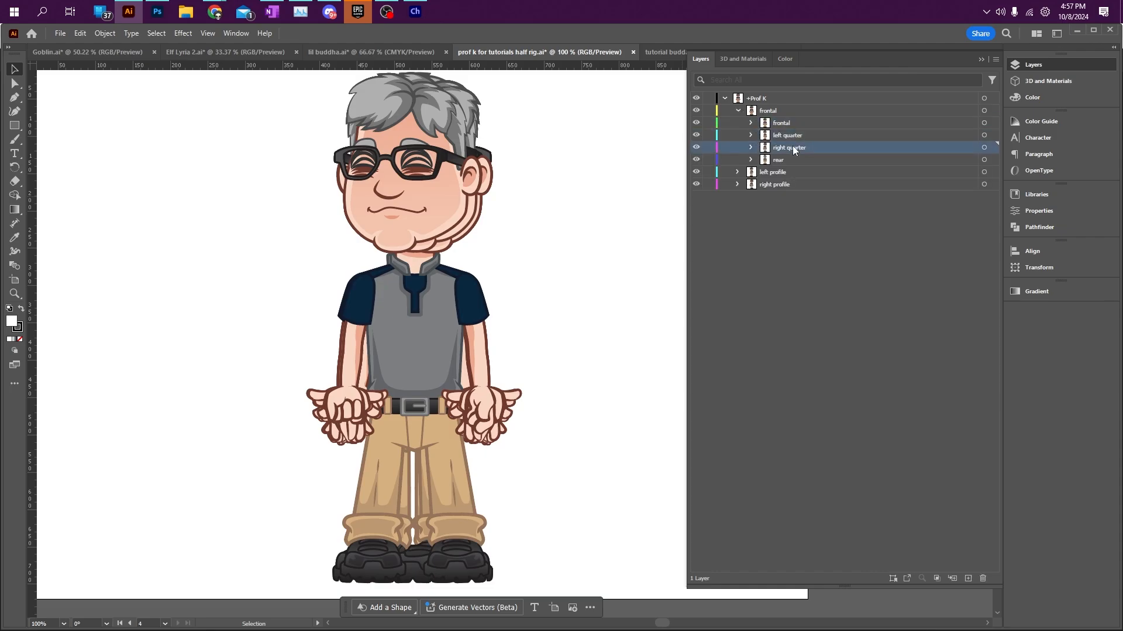
pyautogui.click(779, 160)
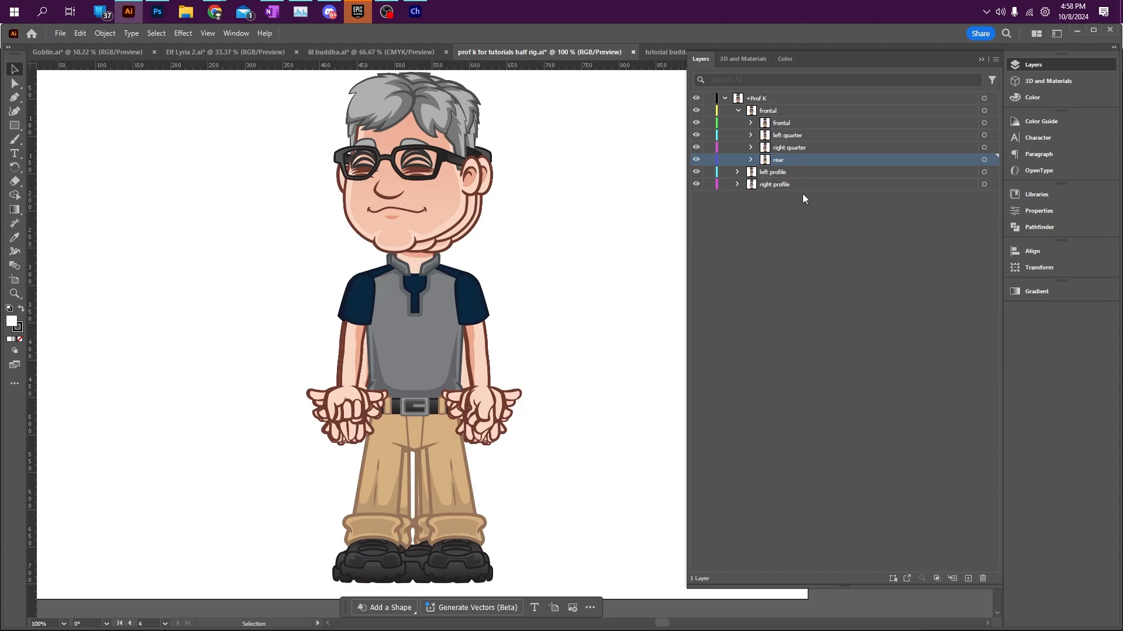
# Save the puppet artwork file and leave no layer group selected
pyautogui.moveTo(791, 237); pyautogui.dragTo(742, 170)
pyautogui.hotkey('ctrl', 's')
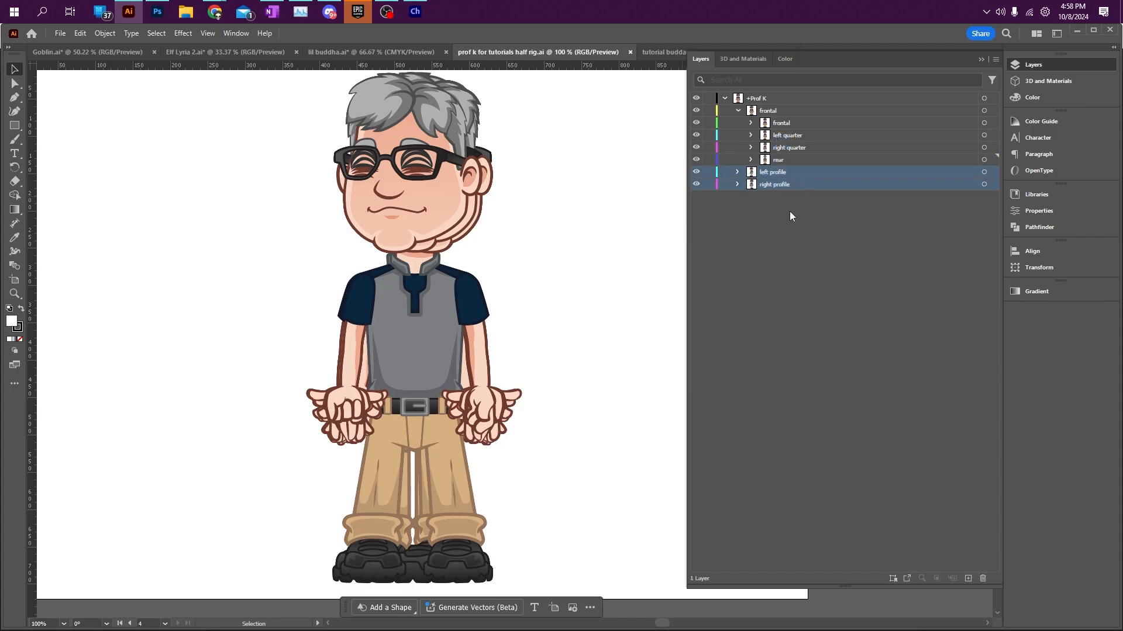
pyautogui.click(802, 234)
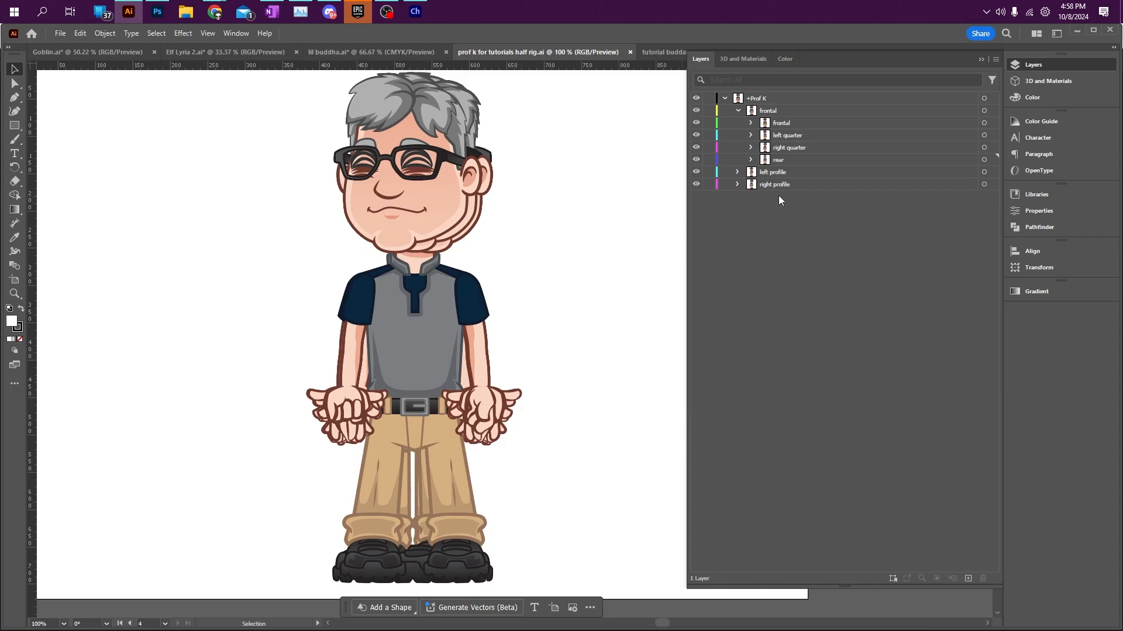
pyautogui.moveTo(778, 201); pyautogui.dragTo(766, 172)
pyautogui.click(982, 578)
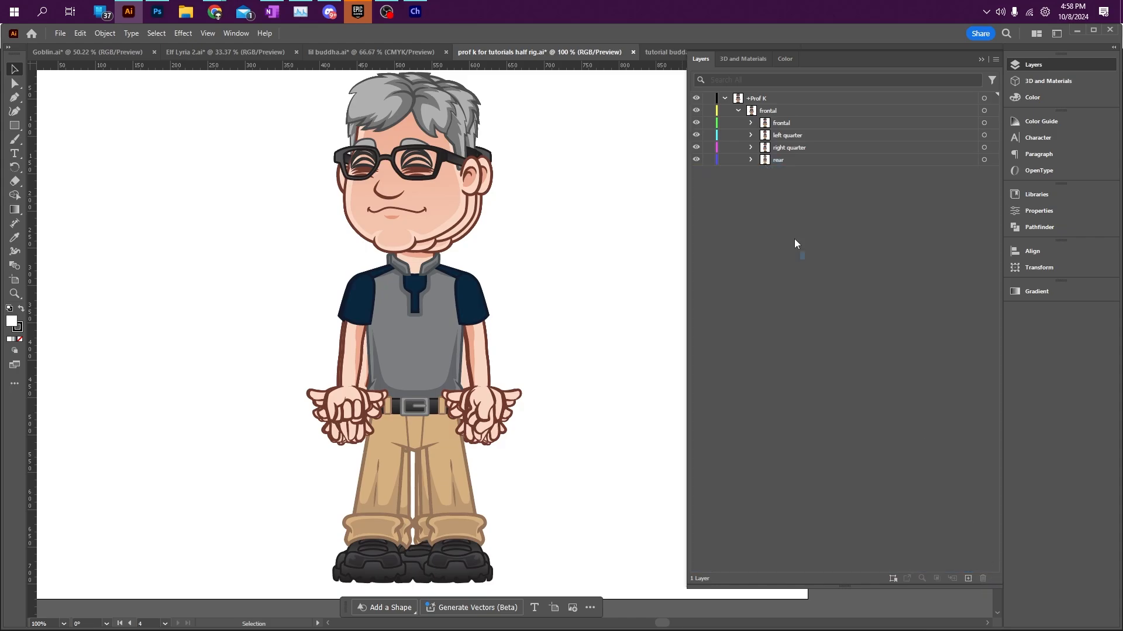
pyautogui.moveTo(794, 244); pyautogui.dragTo(779, 136)
pyautogui.click(983, 578)
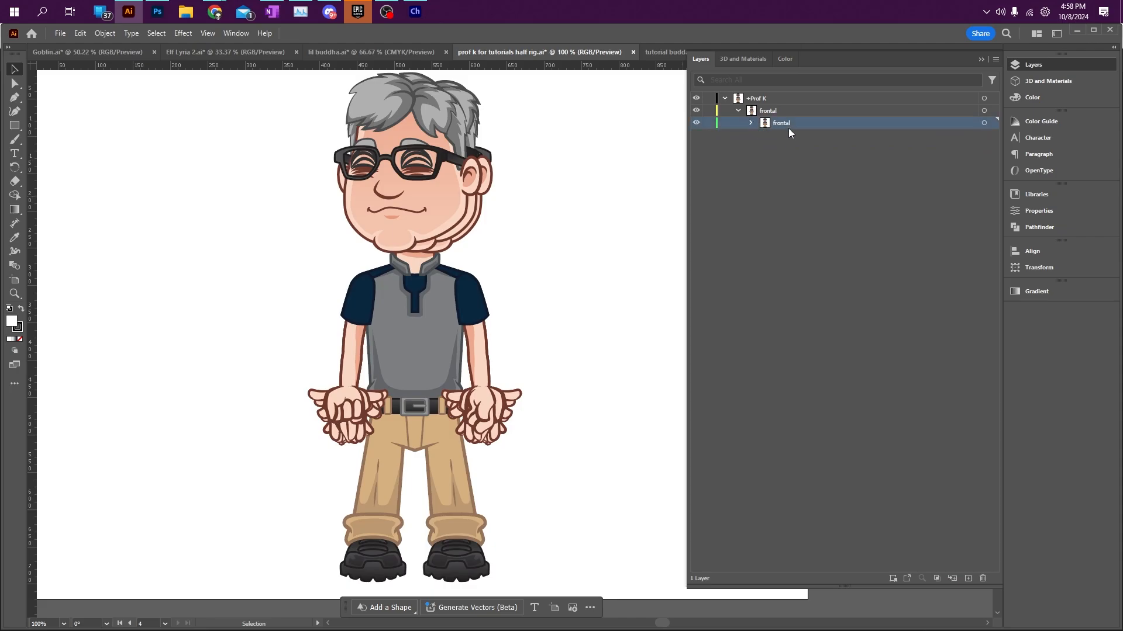
pyautogui.click(776, 112)
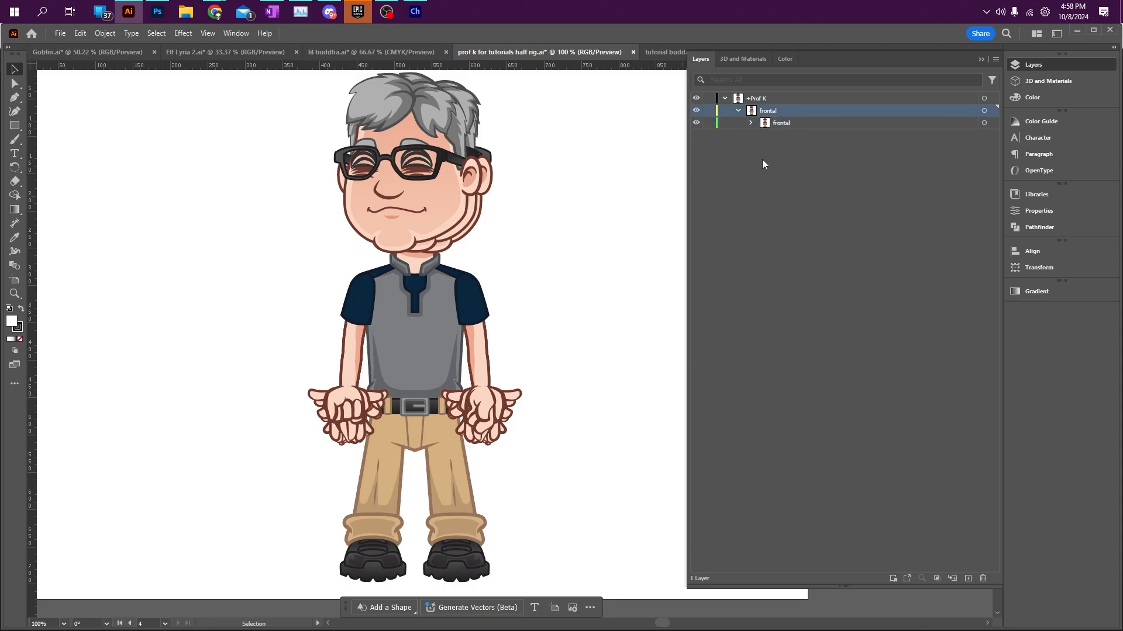
pyautogui.hotkey('ctrl', 'z')
pyautogui.hotkey('ctrl', 'z')
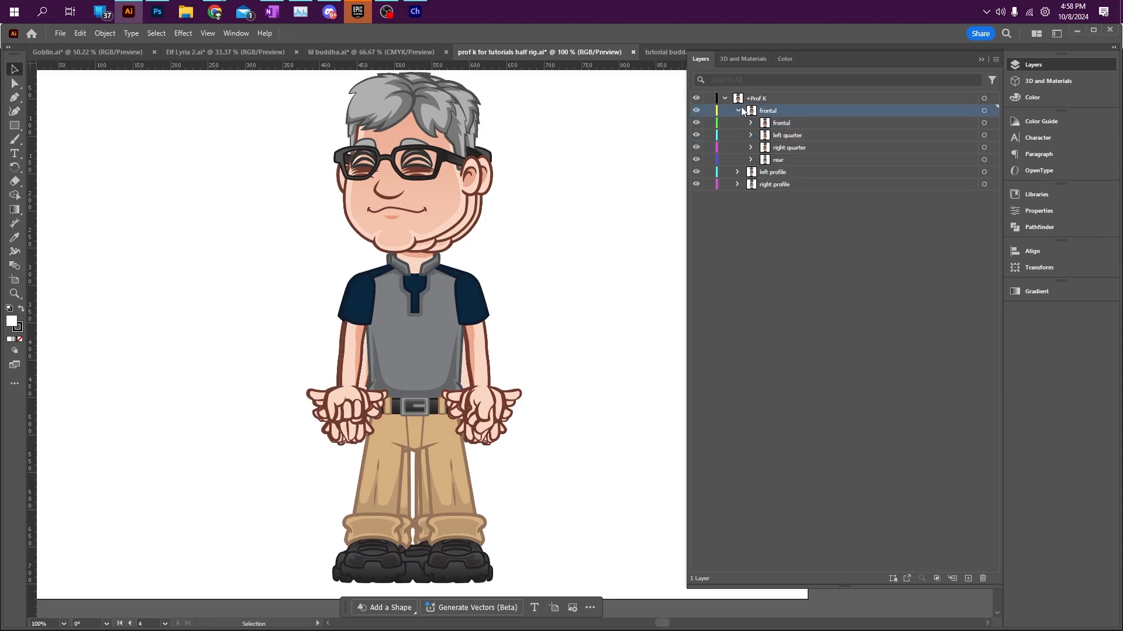
# Compare the left and right profile groups with the left quarter and right quarter views nested inside the frontal group
pyautogui.click(739, 111)
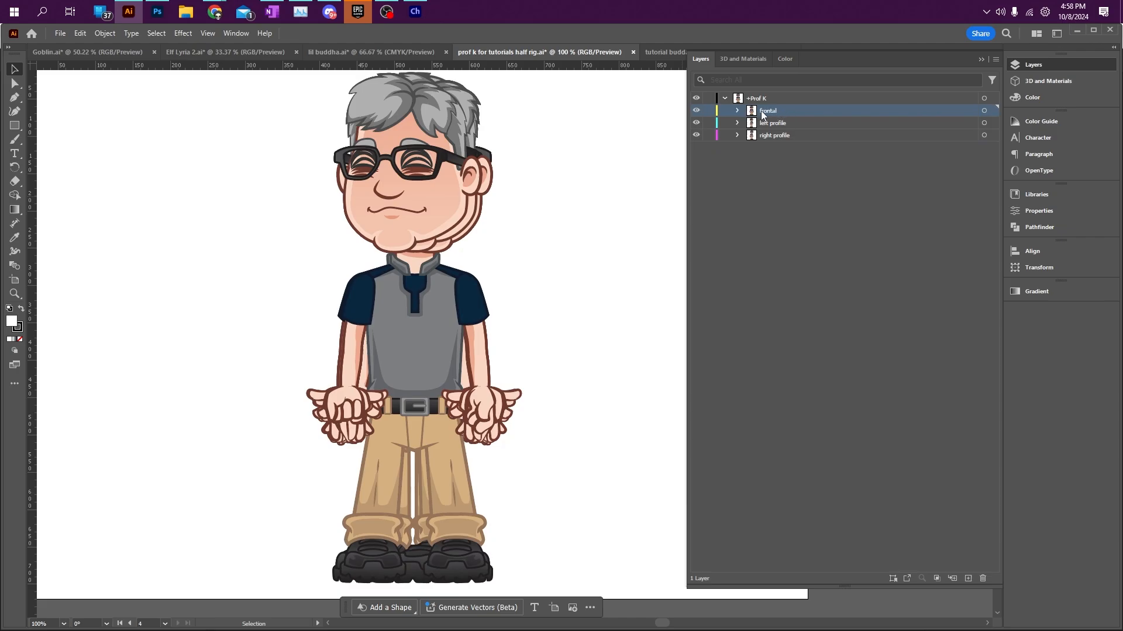
pyautogui.click(766, 123)
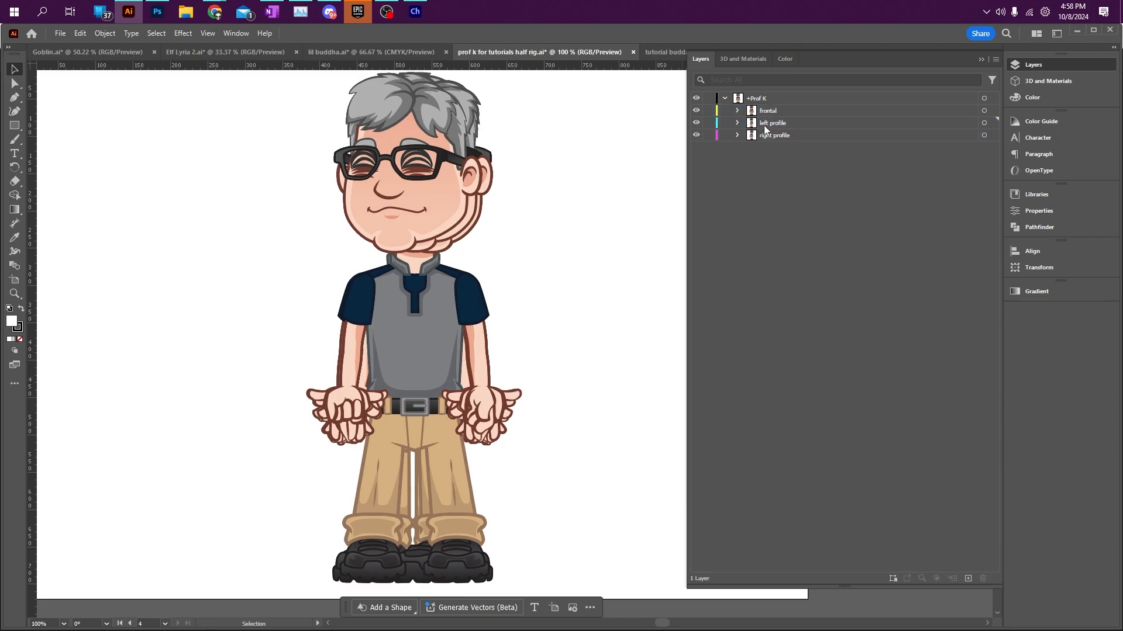
pyautogui.click(764, 135)
pyautogui.click(770, 124)
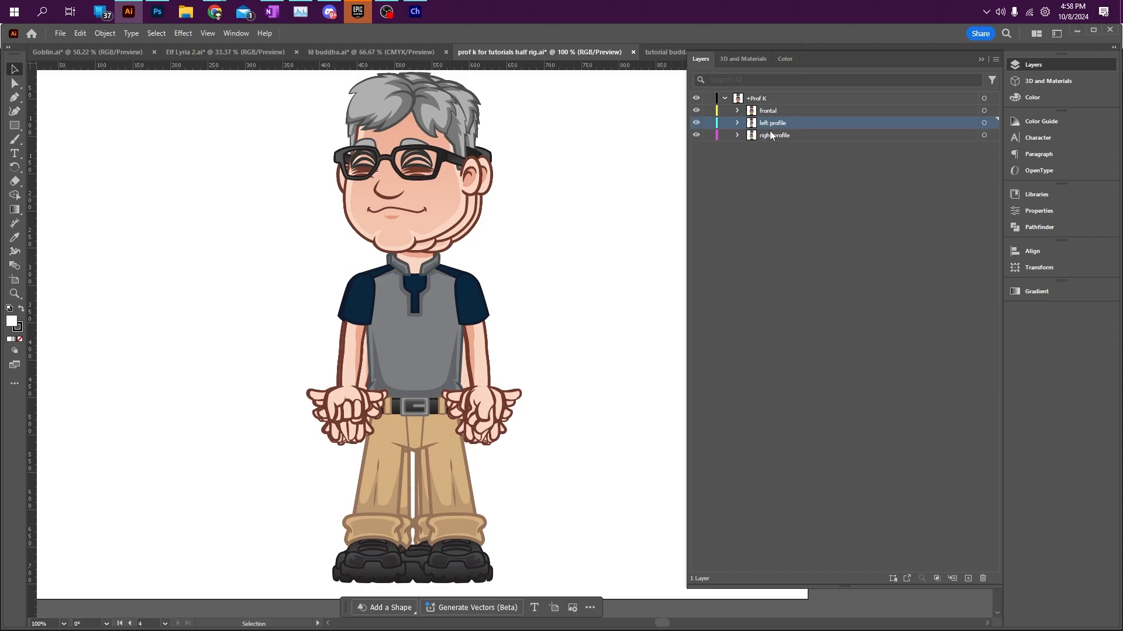
pyautogui.click(771, 134)
pyautogui.click(771, 122)
pyautogui.click(736, 111)
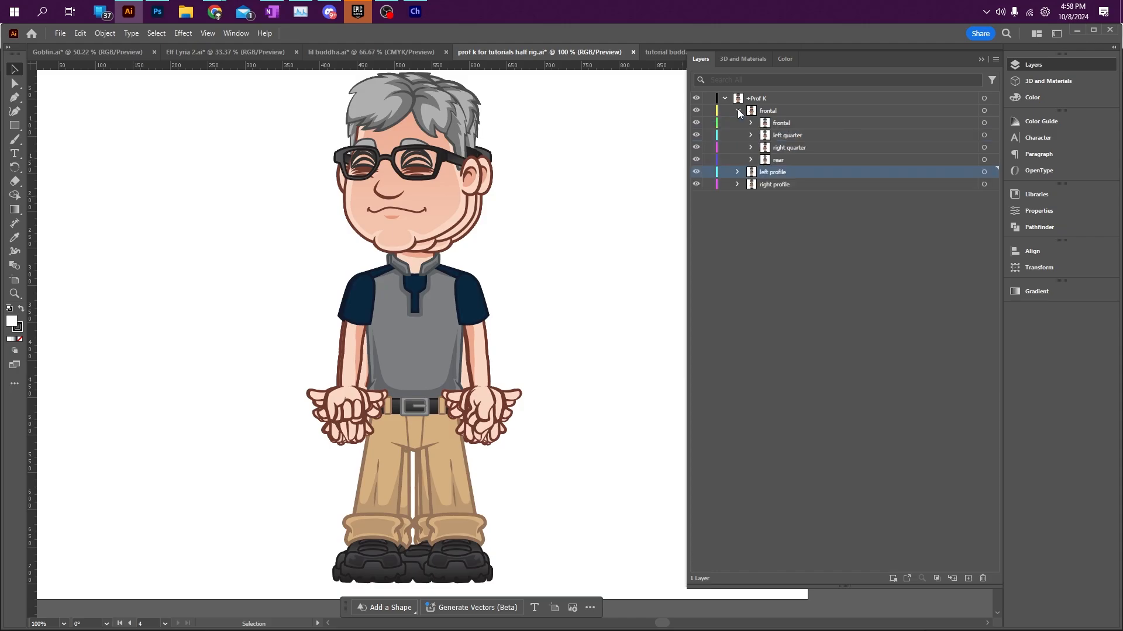
pyautogui.click(779, 138)
pyautogui.click(785, 150)
pyautogui.click(785, 133)
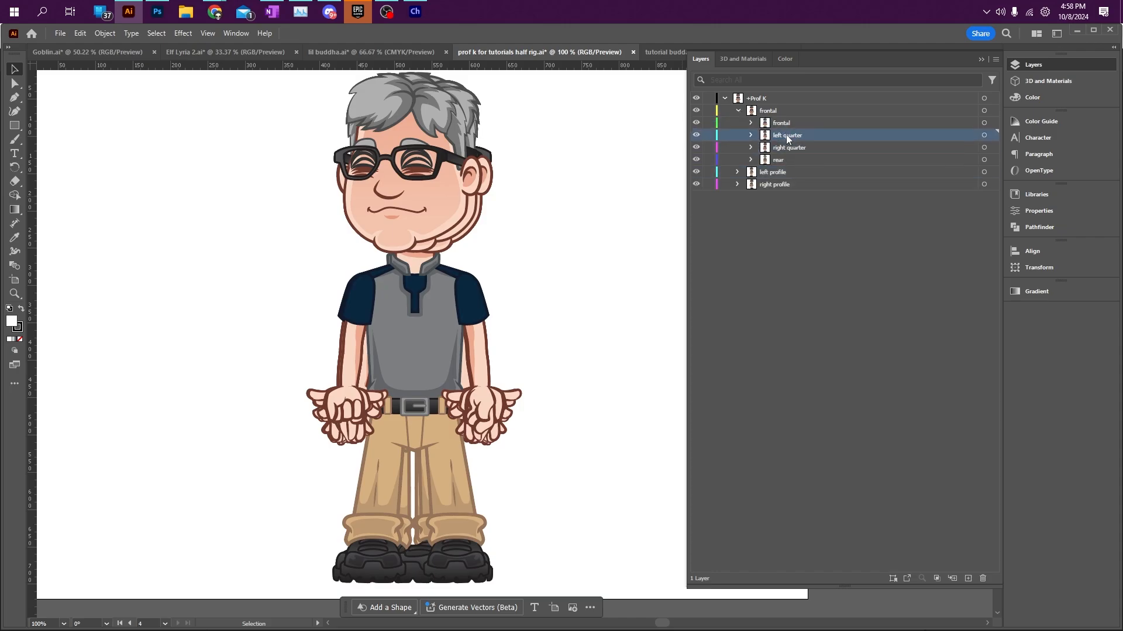
pyautogui.click(773, 174)
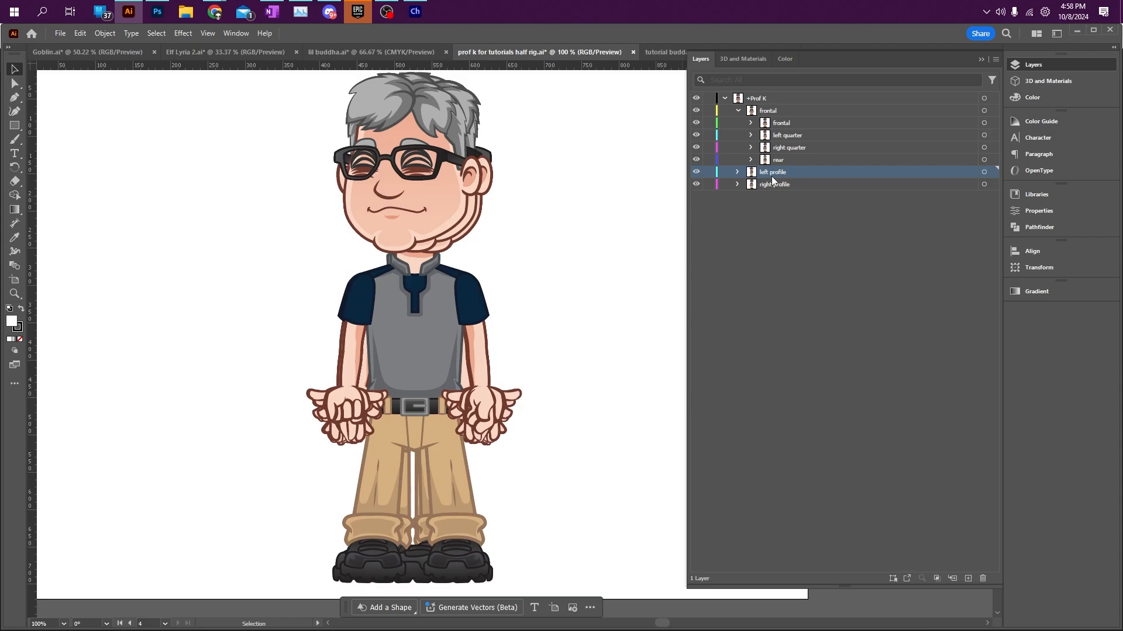
# Delete the left profile and right profile groups, plus the left quarter, right quarter and rear views inside the frontal group
pyautogui.moveTo(784, 235); pyautogui.dragTo(762, 175)
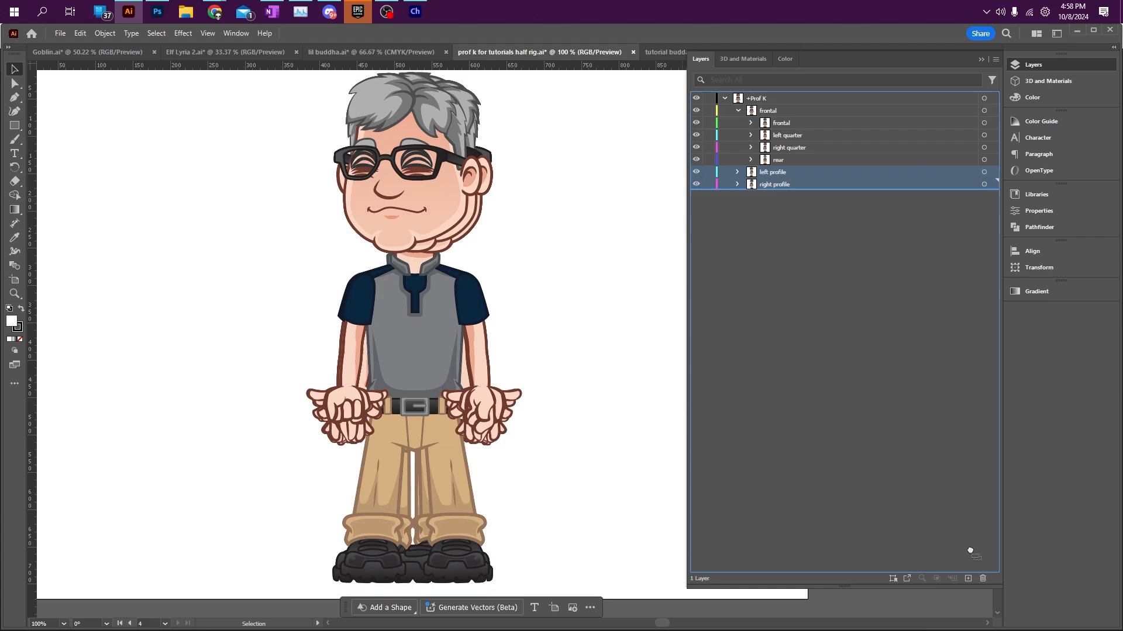
pyautogui.click(983, 578)
pyautogui.moveTo(859, 295); pyautogui.dragTo(777, 133)
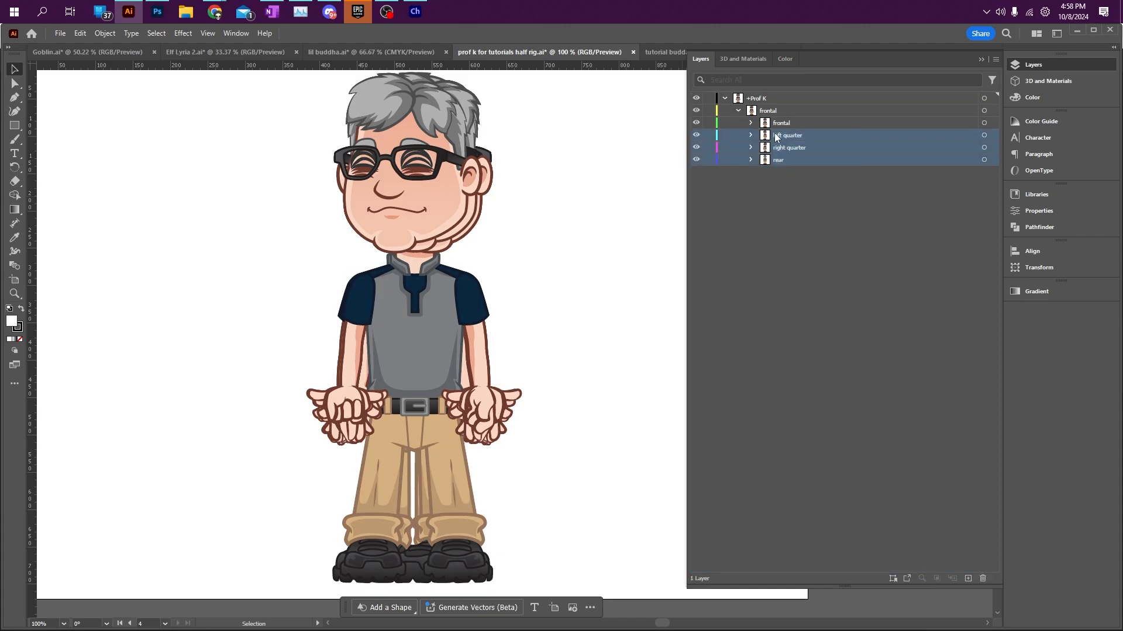
pyautogui.click(983, 578)
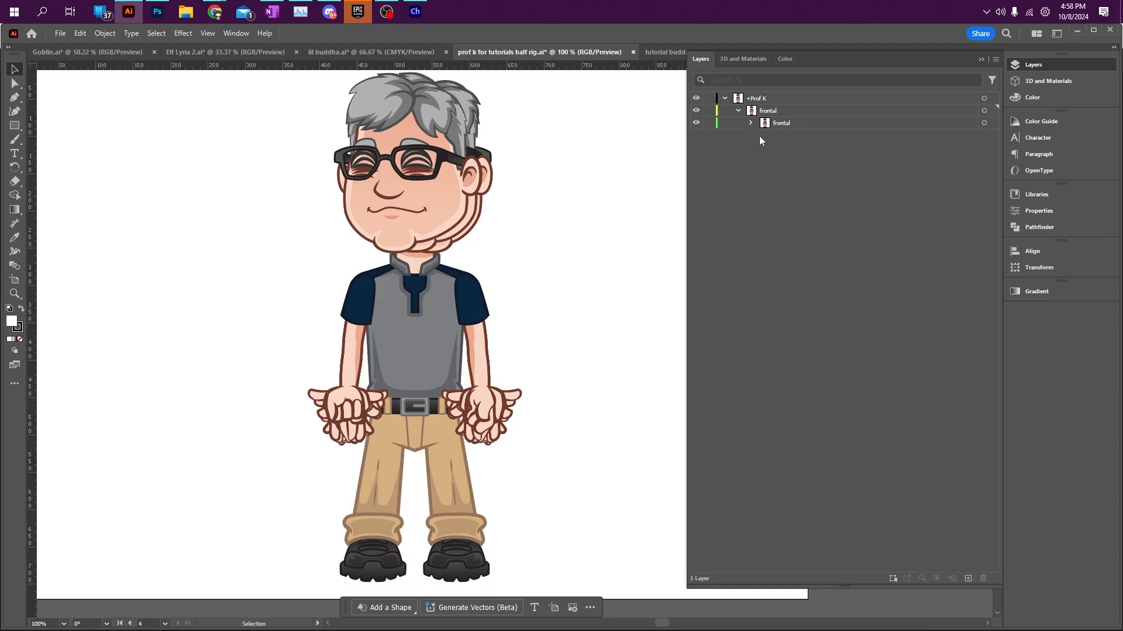
# Expand the inner frontal group and examine its body group and the right quarter, frontal and left quarter face views
pyautogui.click(751, 122)
pyautogui.click(765, 159)
pyautogui.click(764, 148)
pyautogui.click(764, 135)
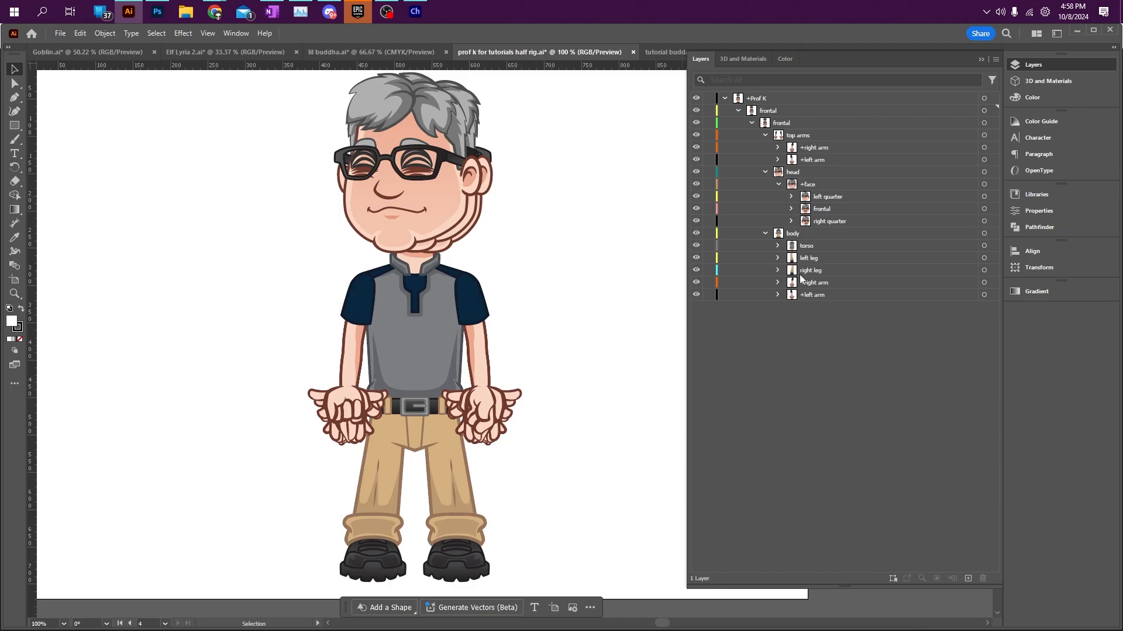
pyautogui.click(795, 233)
pyautogui.click(764, 233)
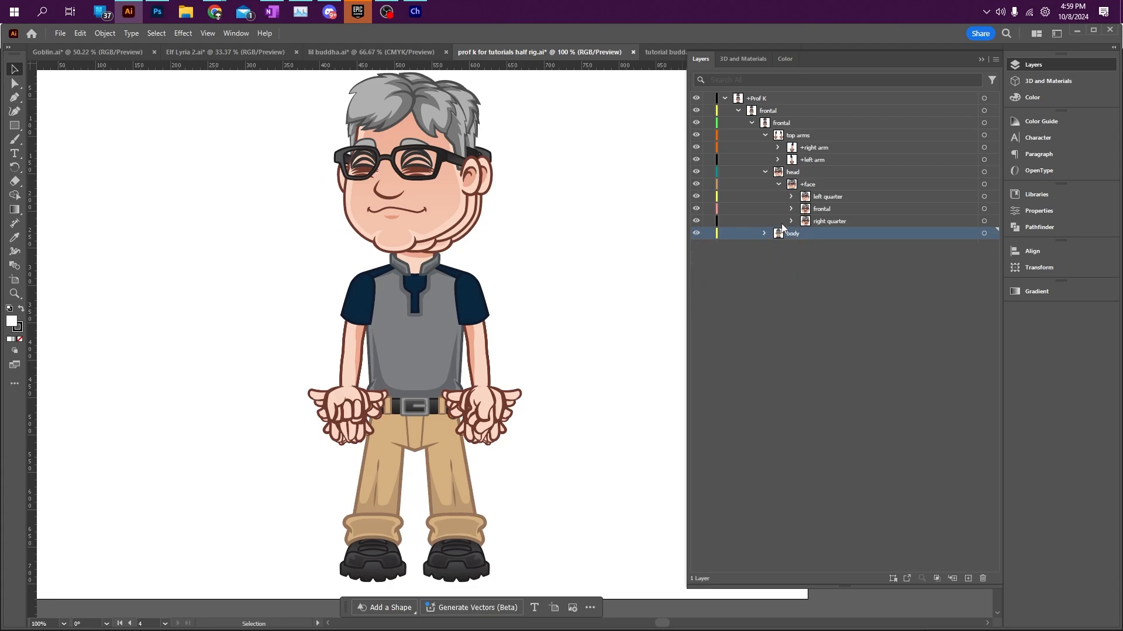
pyautogui.click(823, 223)
pyautogui.click(823, 210)
pyautogui.click(823, 197)
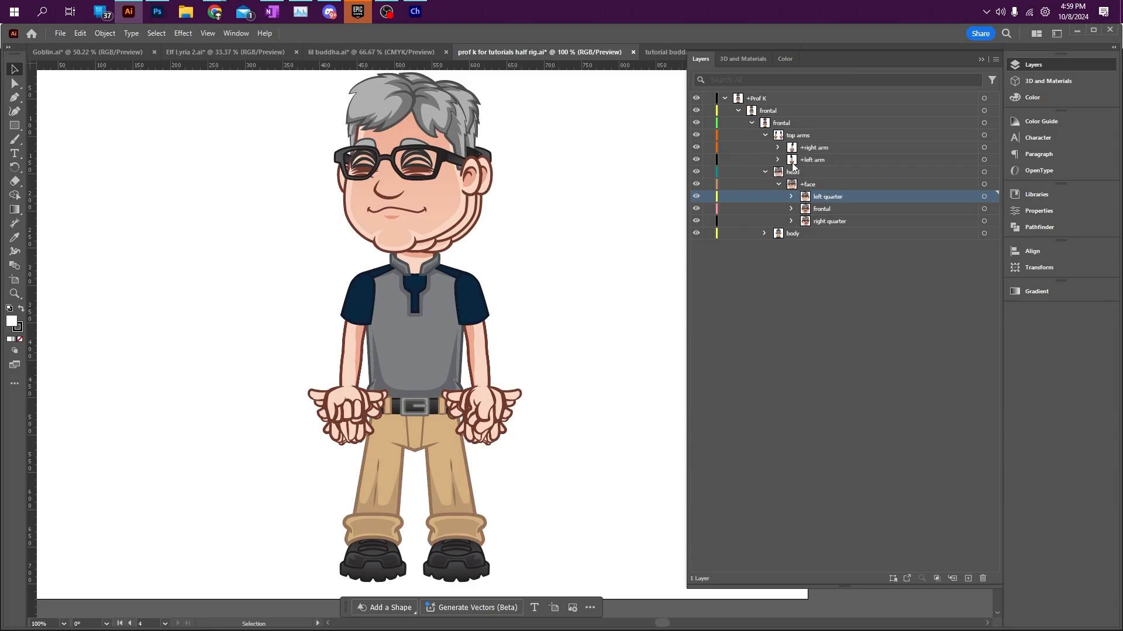
# Expand the body group and compare the top arms group with the +right arm and +left arm groups in the body
pyautogui.click(764, 233)
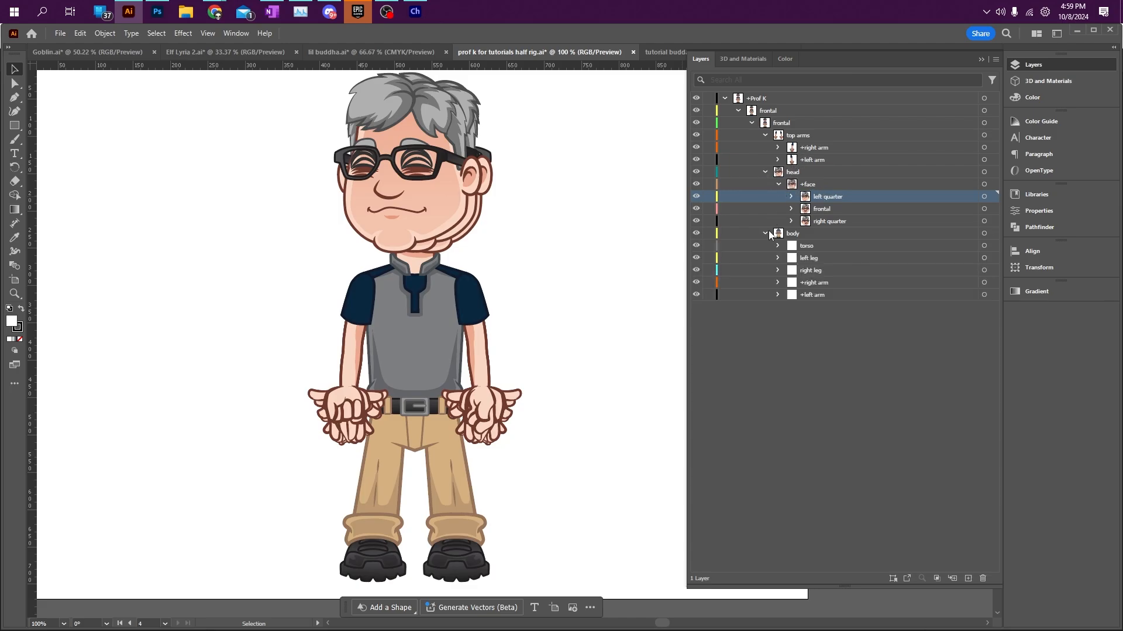
pyautogui.click(808, 137)
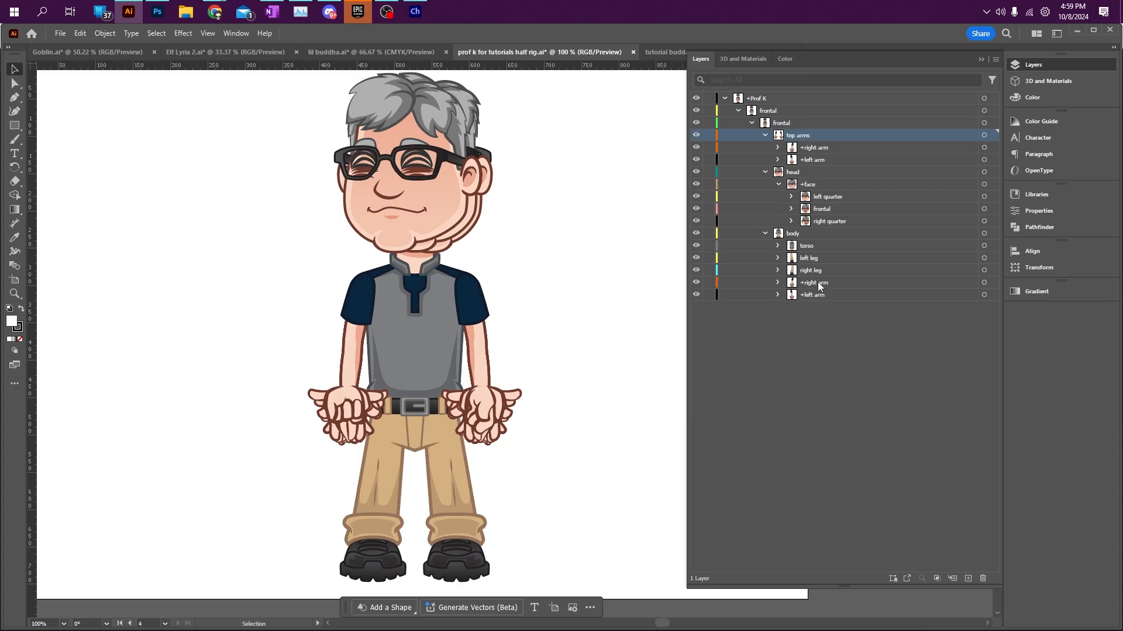
pyautogui.click(817, 283)
pyautogui.click(815, 295)
pyautogui.click(815, 280)
pyautogui.click(812, 293)
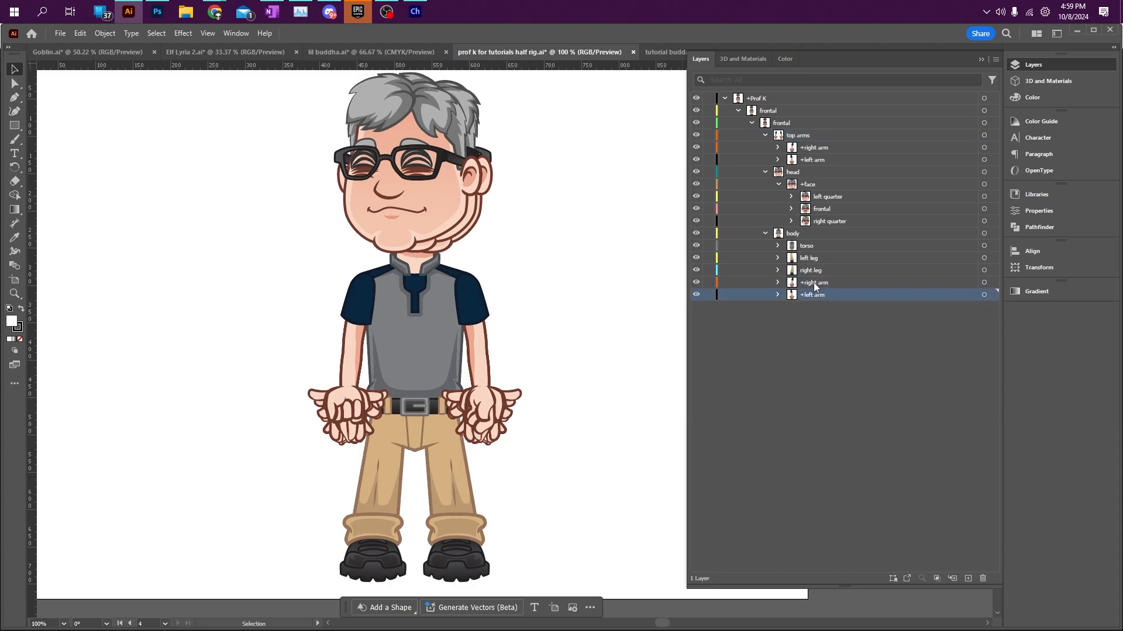
pyautogui.click(813, 282)
pyautogui.click(819, 295)
# Switch to Adobe Character Animator and open the Professor K puppet to view its layer structure
pyautogui.click(409, 17)
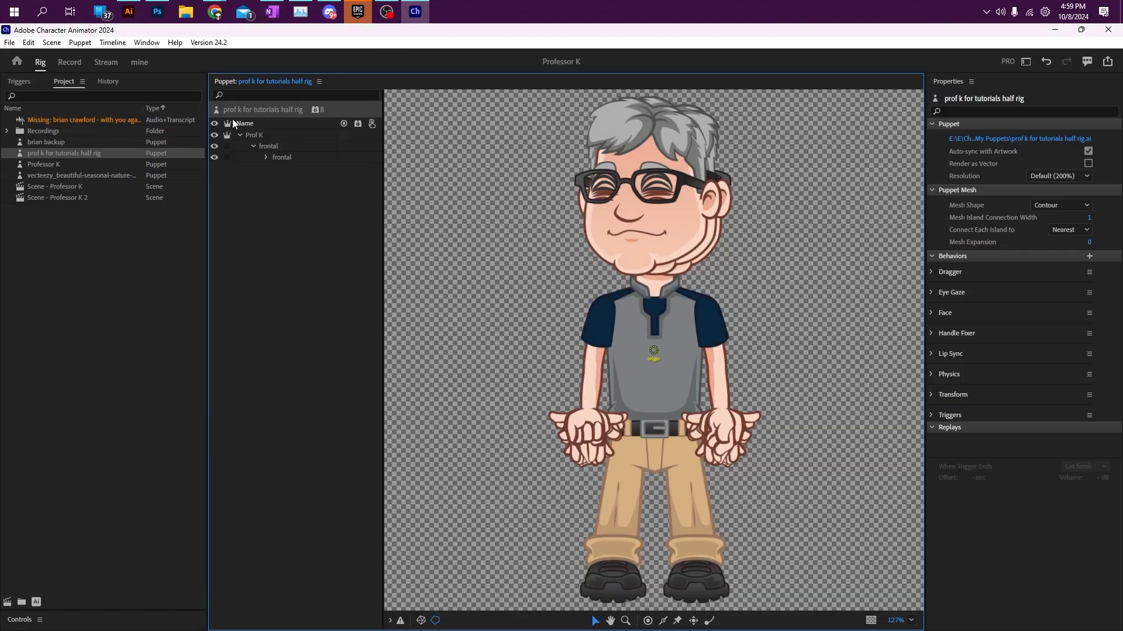
pyautogui.click(266, 157)
pyautogui.doubleClick(45, 166)
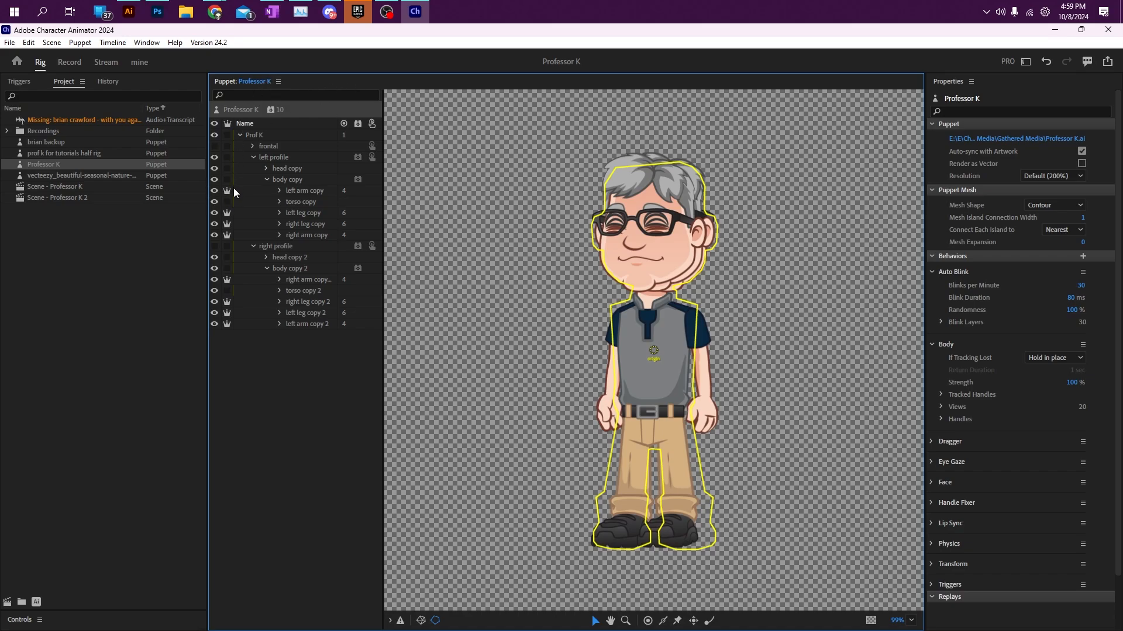
# Return to Adobe Illustrator and examine the hand and arm layers of the top left arm and the frontal face's layers
pyautogui.click(157, 8)
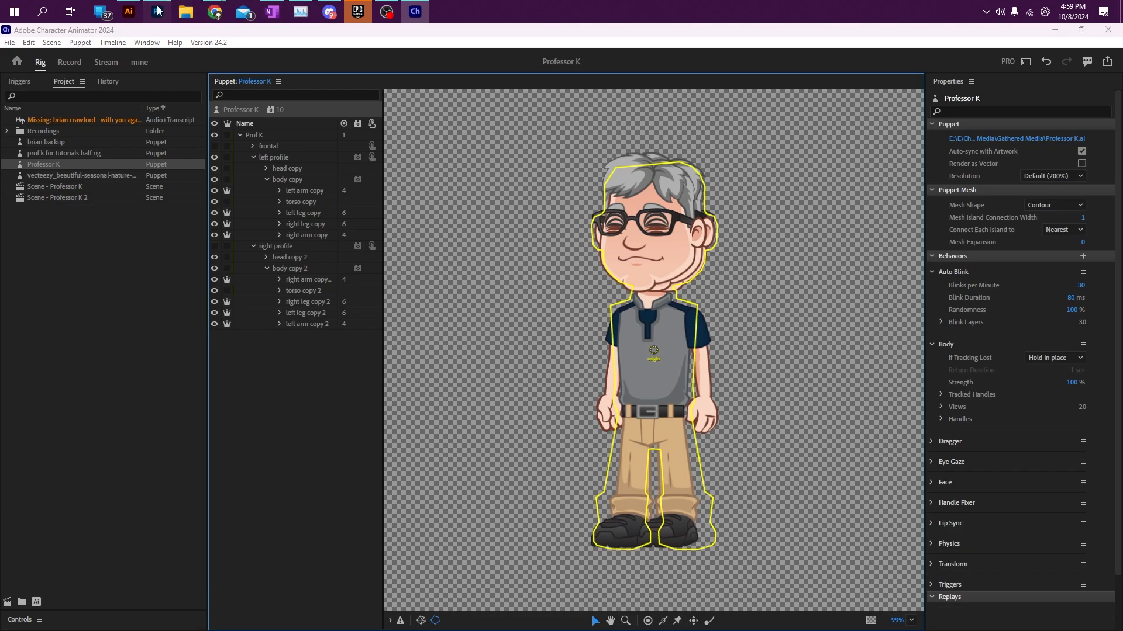
pyautogui.click(128, 11)
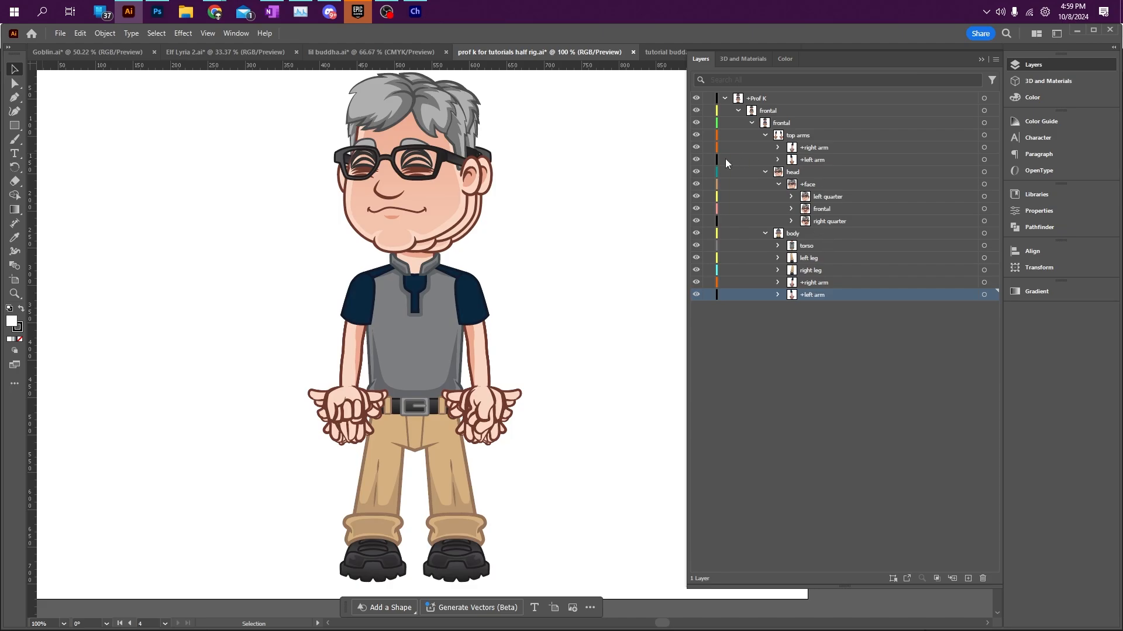
pyautogui.click(778, 160)
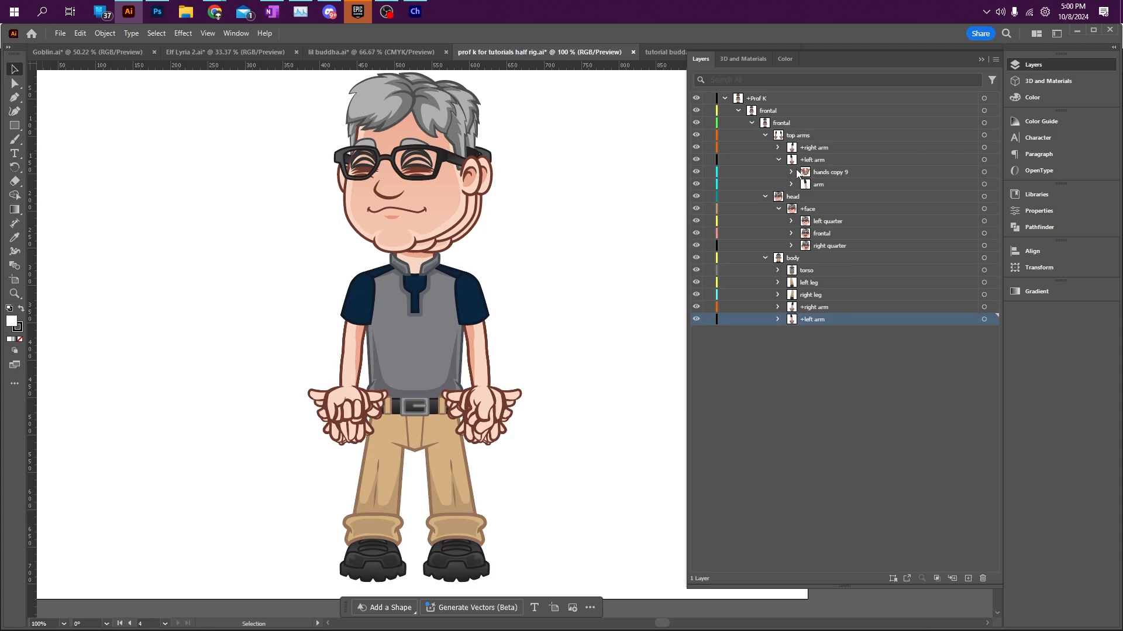
pyautogui.click(829, 171)
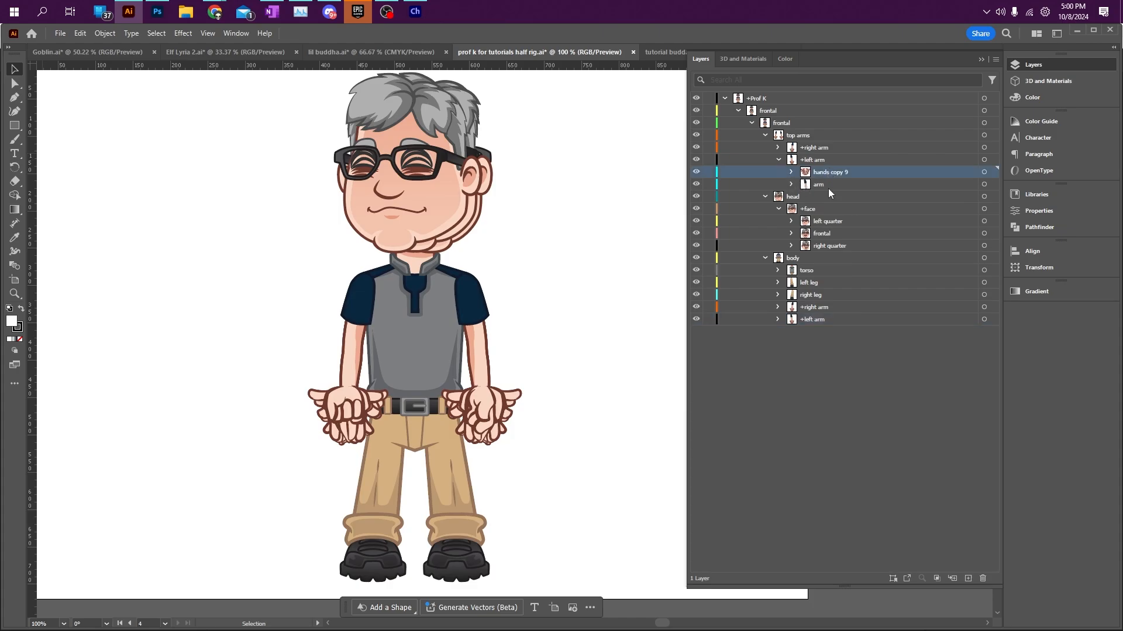
pyautogui.click(829, 187)
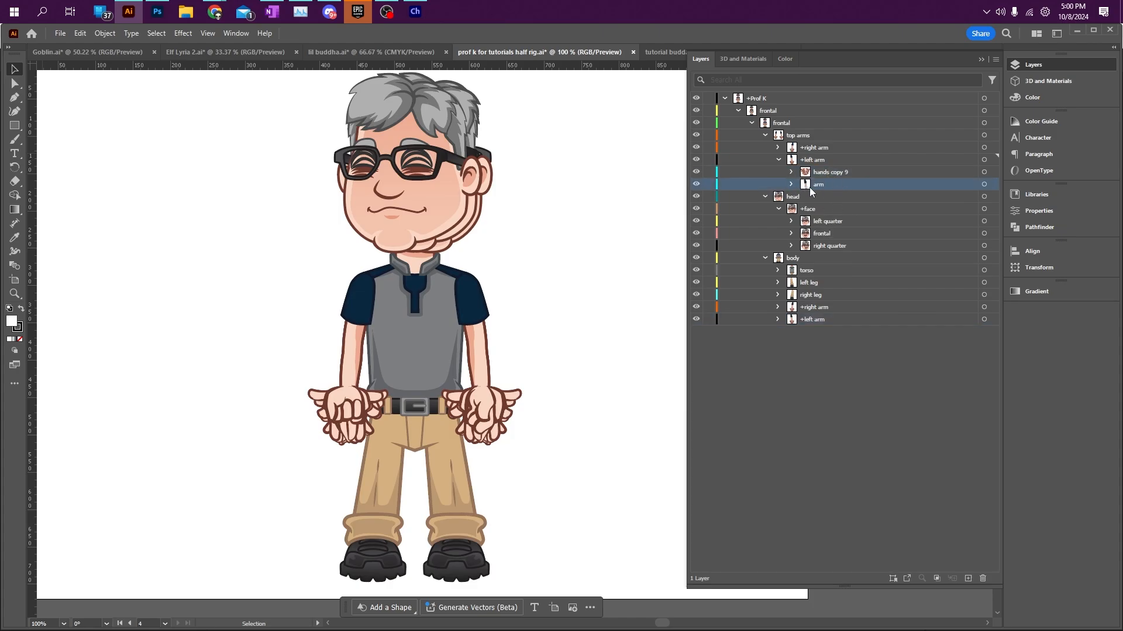
pyautogui.click(793, 186)
pyautogui.click(792, 187)
pyautogui.click(792, 233)
pyautogui.click(805, 381)
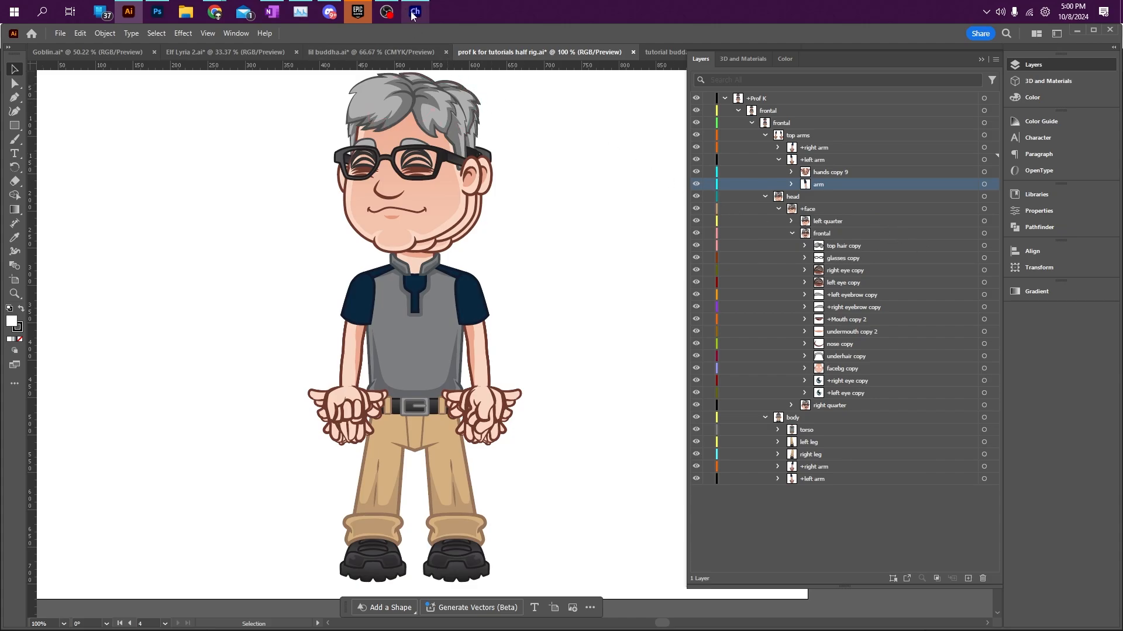
# Switch to Adobe Character Animator and open the "prof k for tutorials half rig" puppet for rigging
pyautogui.moveTo(414, 16)
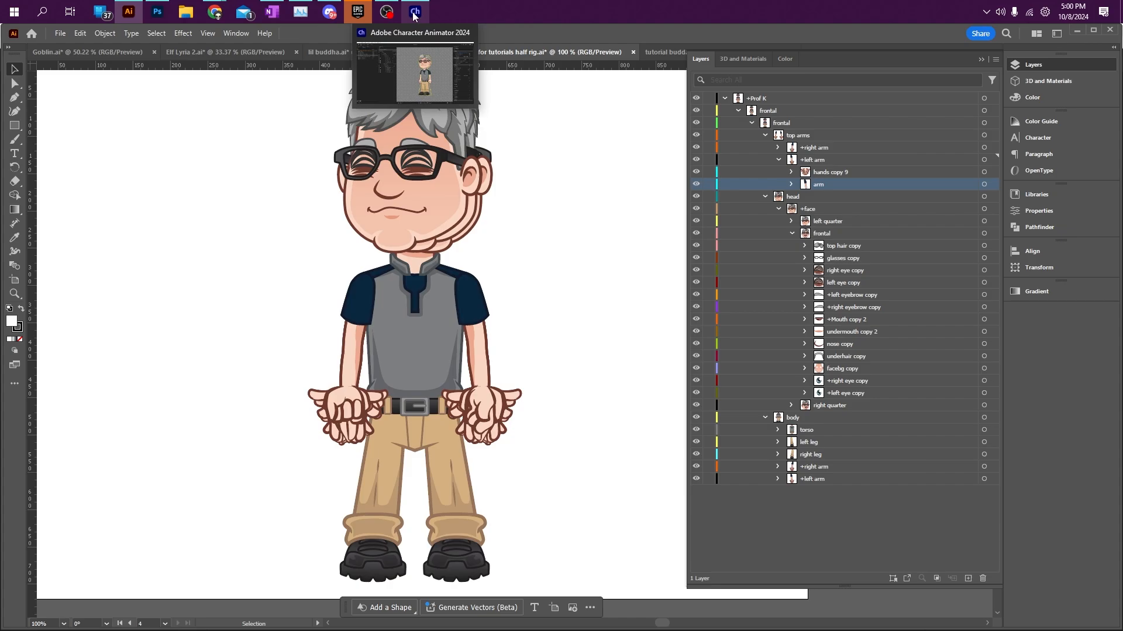
pyautogui.click(414, 15)
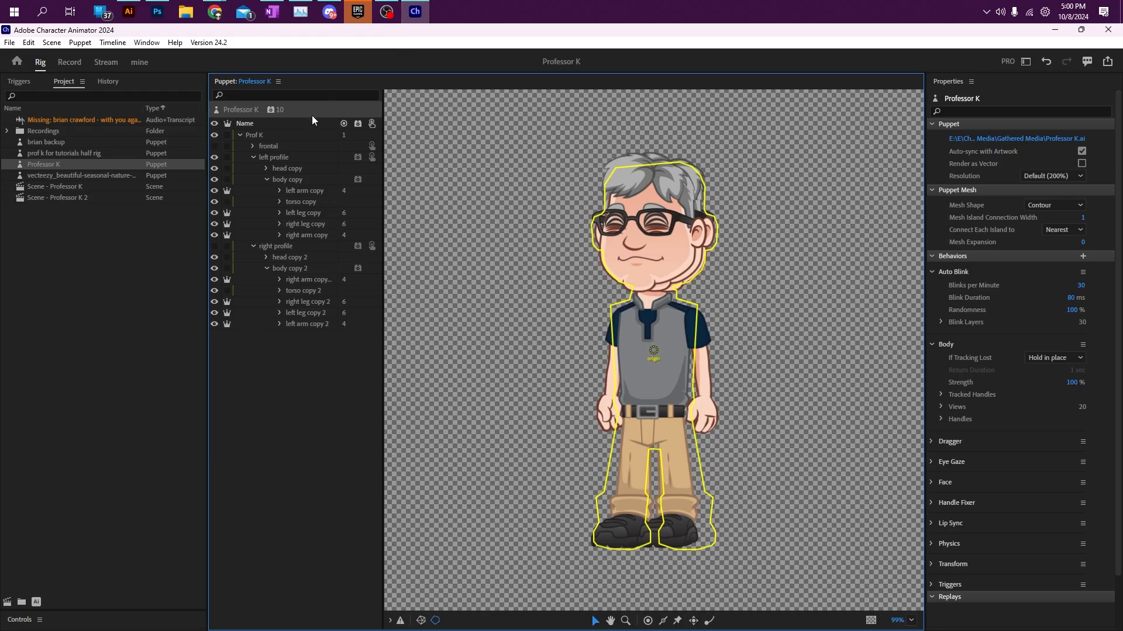
pyautogui.click(54, 153)
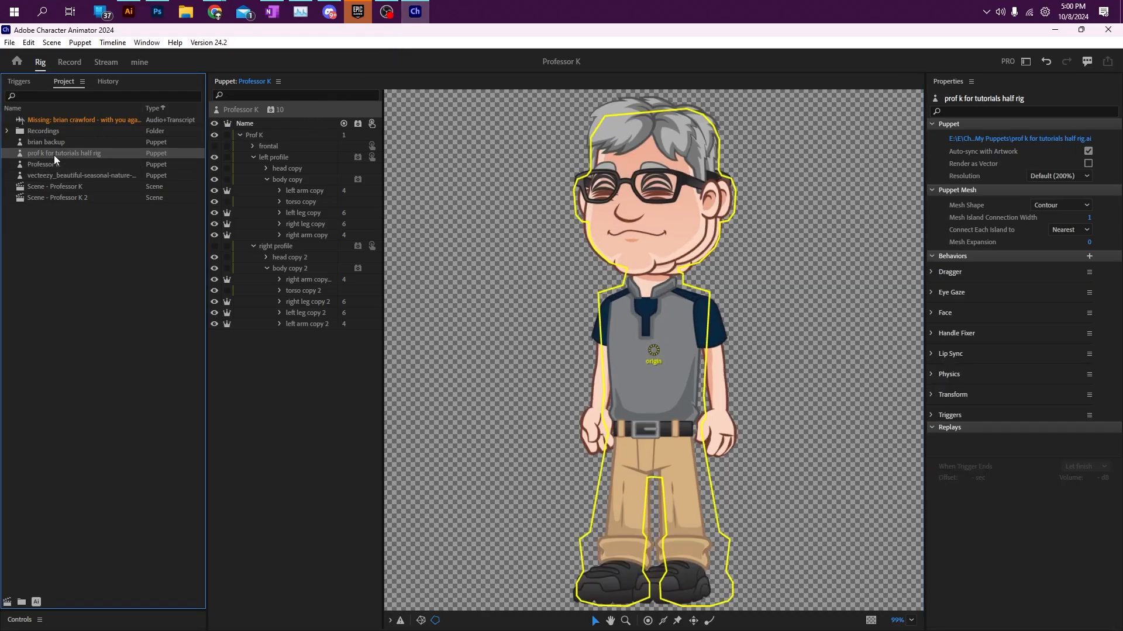
pyautogui.doubleClick(54, 156)
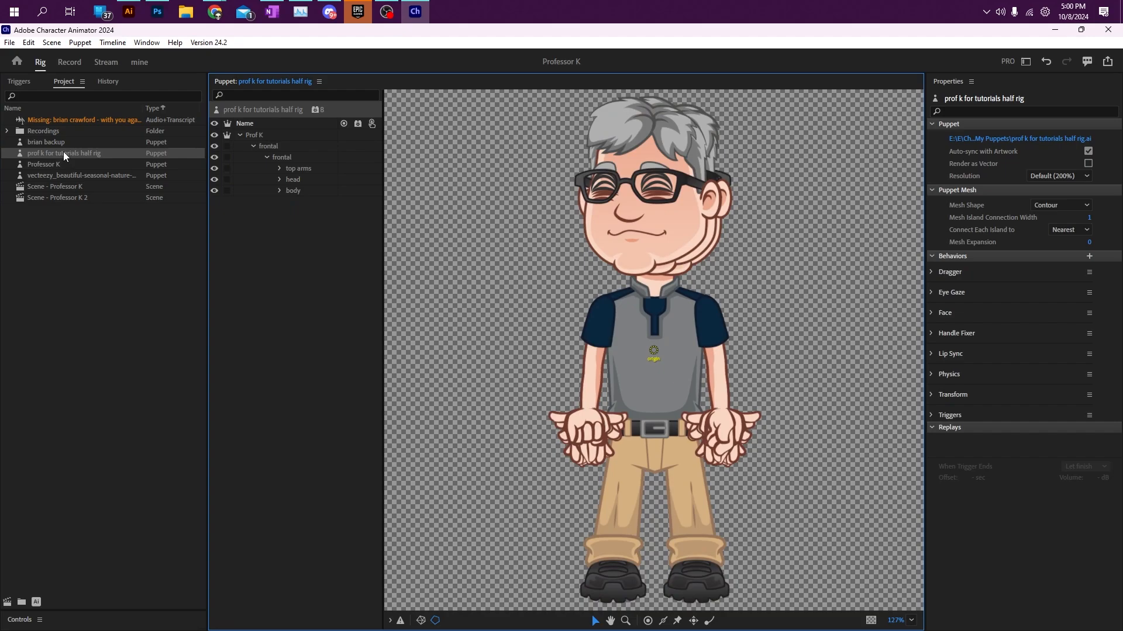
# Expand the top arms group and move its origin handle up to the shirt collar, centred between the shoulders
pyautogui.click(302, 169)
pyautogui.click(279, 169)
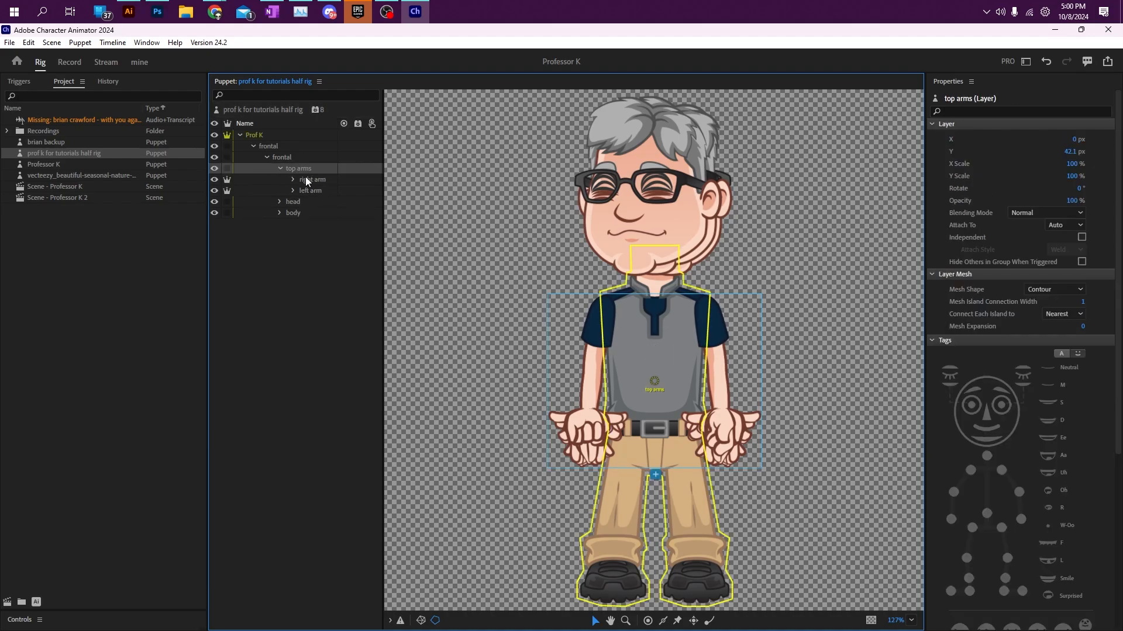
pyautogui.click(309, 179)
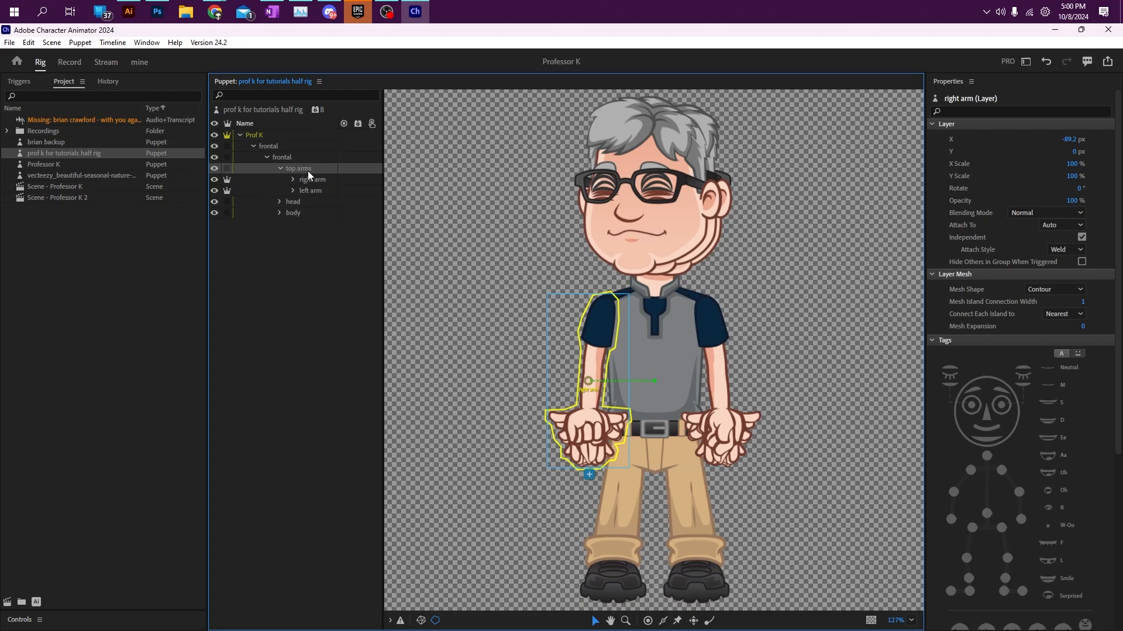
pyautogui.click(307, 169)
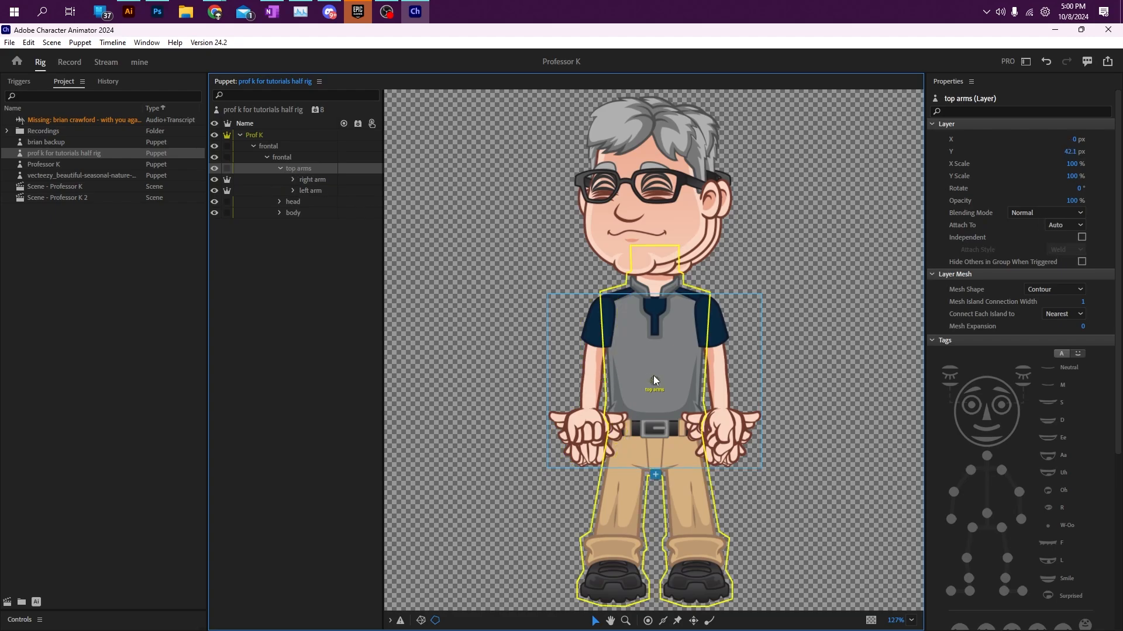
pyautogui.moveTo(658, 373); pyautogui.dragTo(649, 373)
pyautogui.hotkey('ctrl', 'z')
pyautogui.click(656, 296)
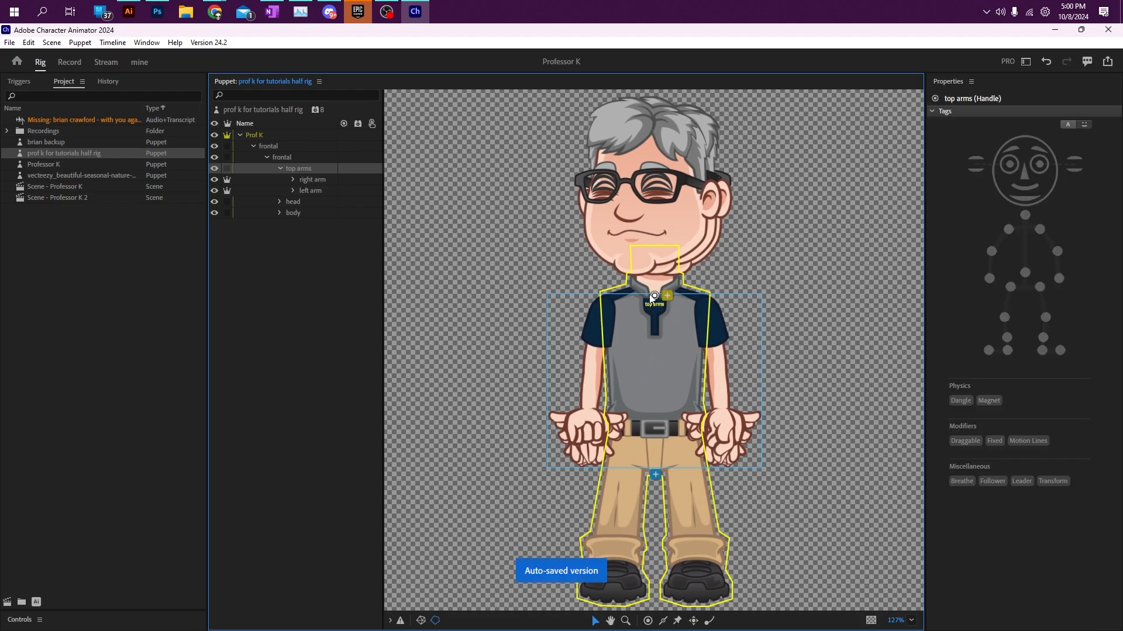
pyautogui.moveTo(654, 298); pyautogui.dragTo(654, 299)
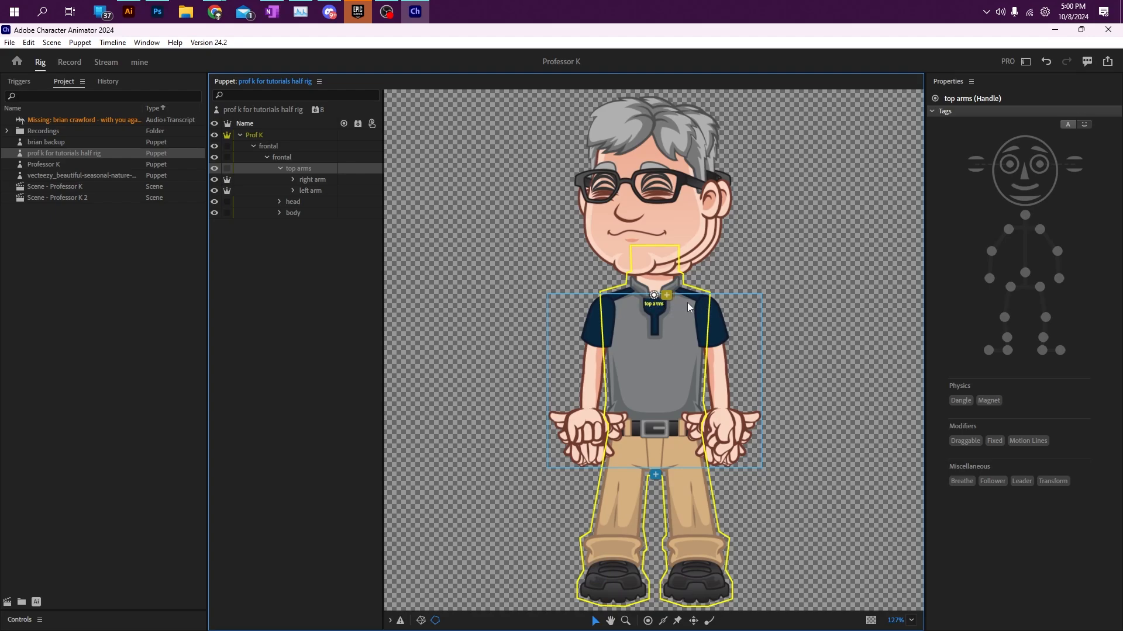
# Move the origin handles of the right arm and left arm in the top arms group up to their shoulders
pyautogui.click(311, 179)
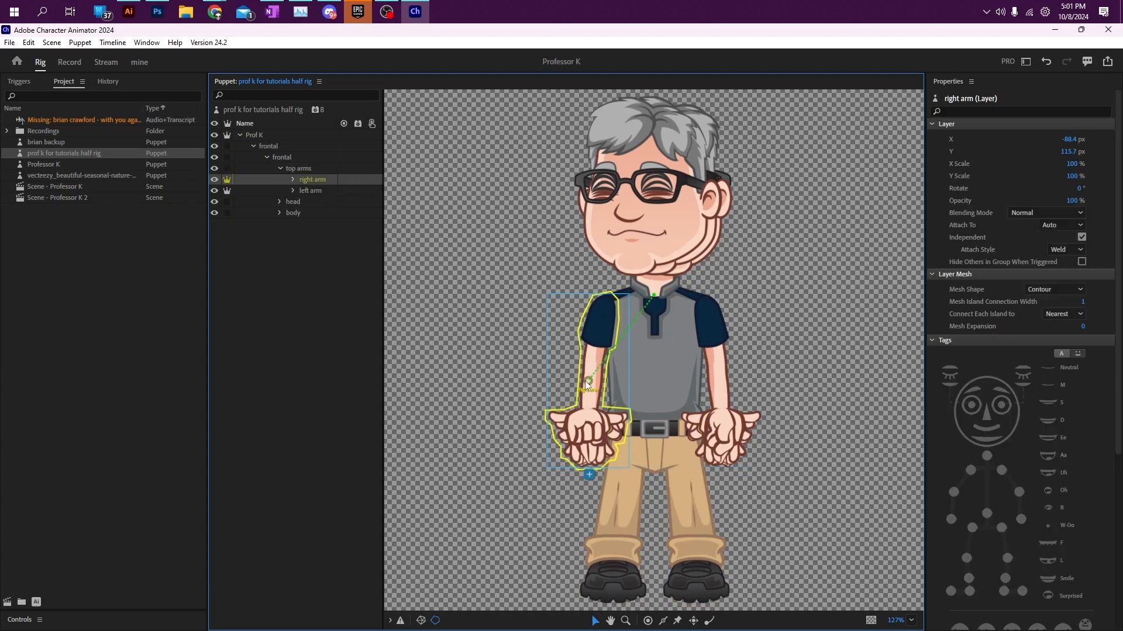
pyautogui.moveTo(589, 381); pyautogui.dragTo(610, 307)
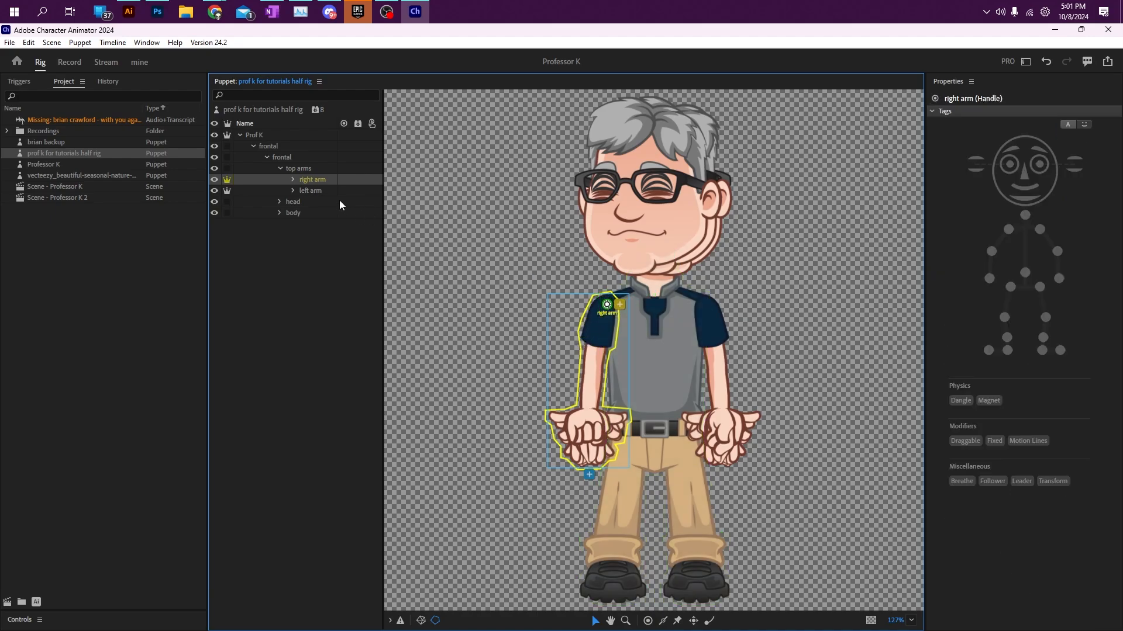
pyautogui.click(310, 190)
pyautogui.moveTo(722, 381); pyautogui.dragTo(707, 305)
# Add handles to the top right arm, tagging the elbow as Right Elbow and the hand as Right Wrist and Draggable
pyautogui.click(309, 180)
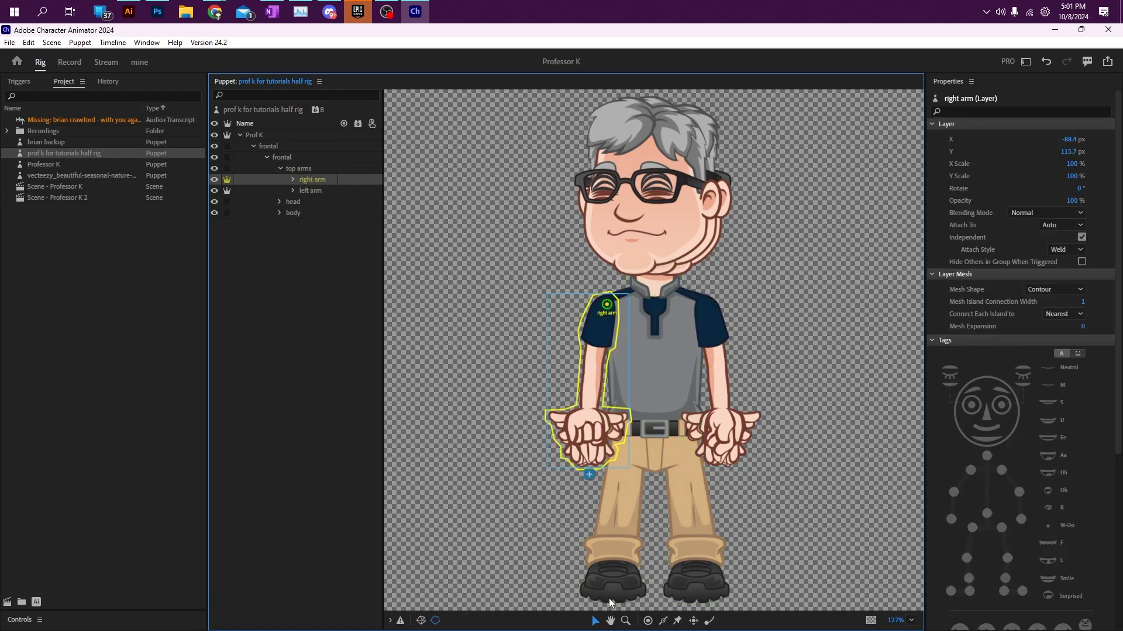
pyautogui.click(647, 620)
pyautogui.click(592, 364)
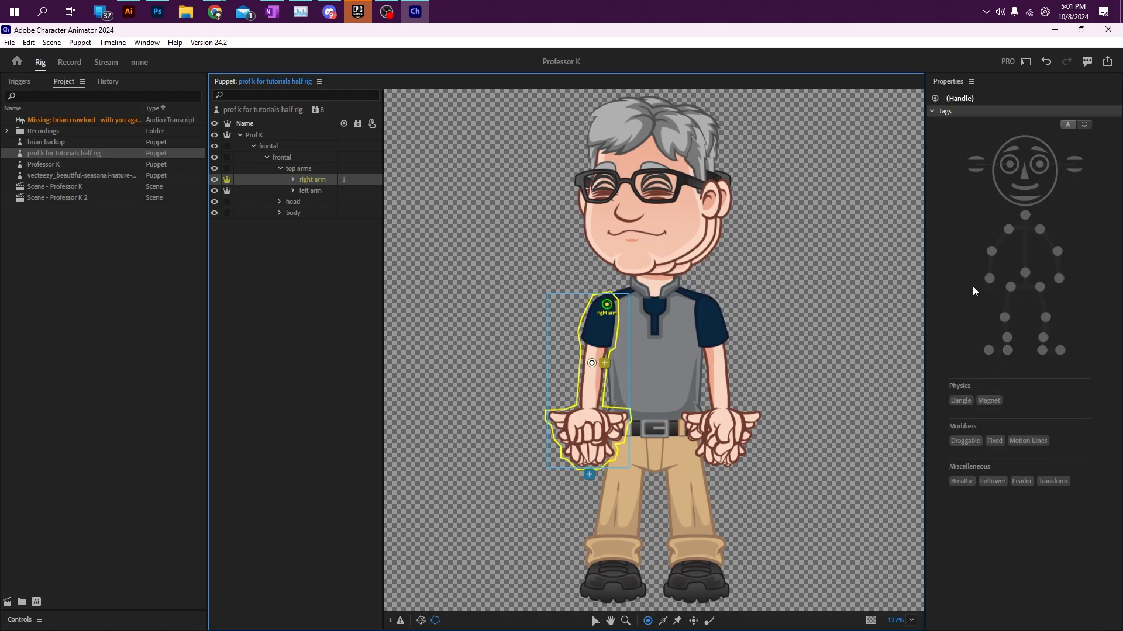
pyautogui.click(991, 251)
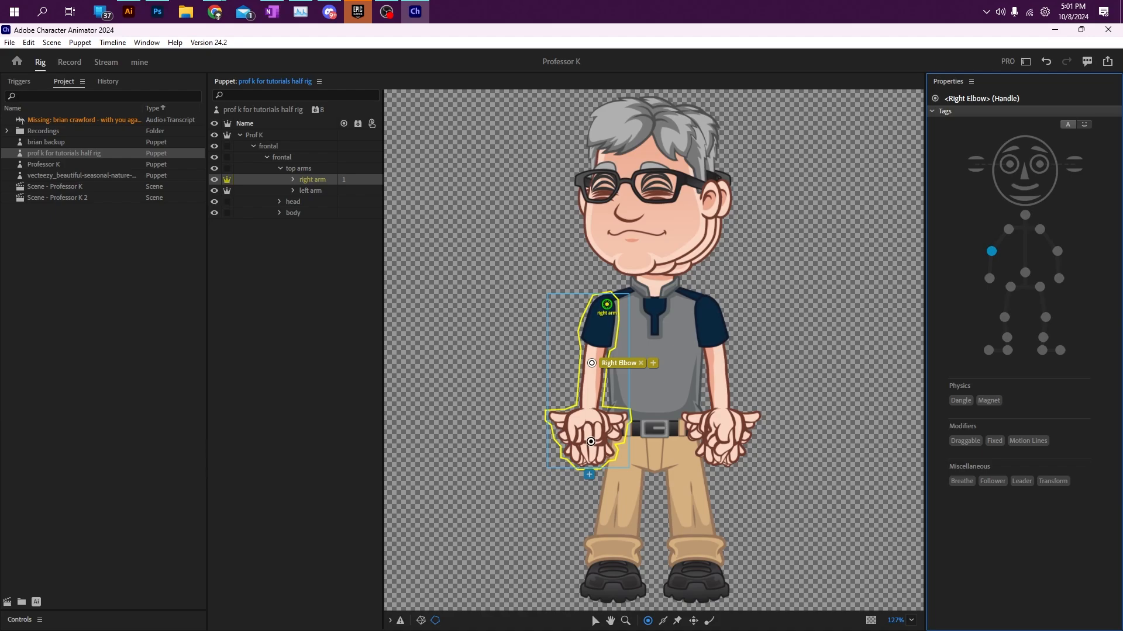
pyautogui.click(587, 438)
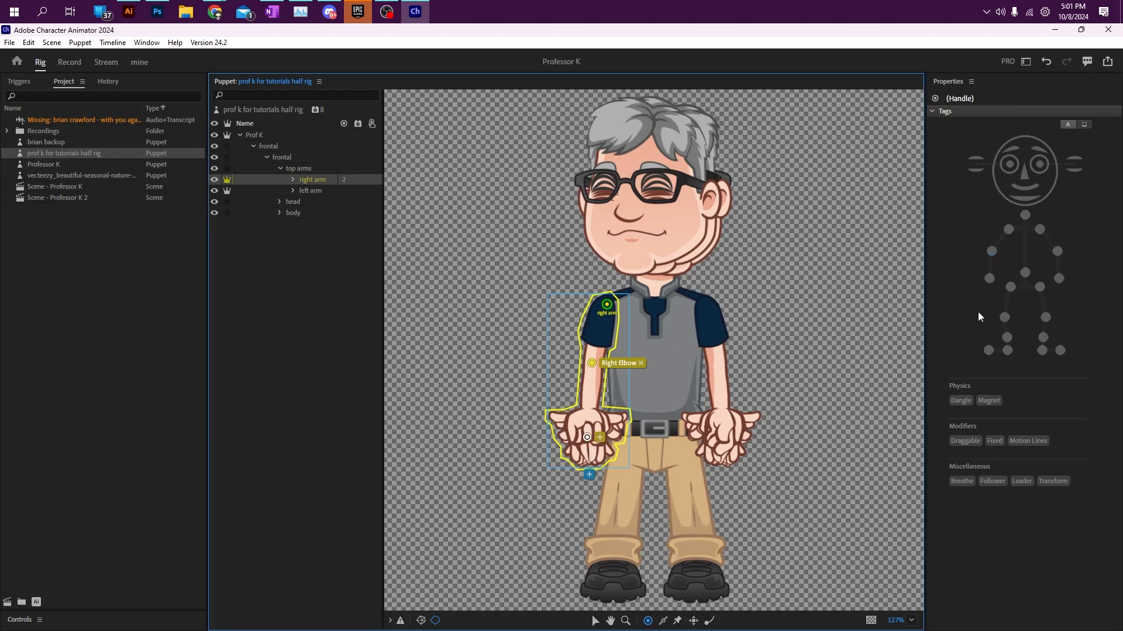
pyautogui.click(989, 280)
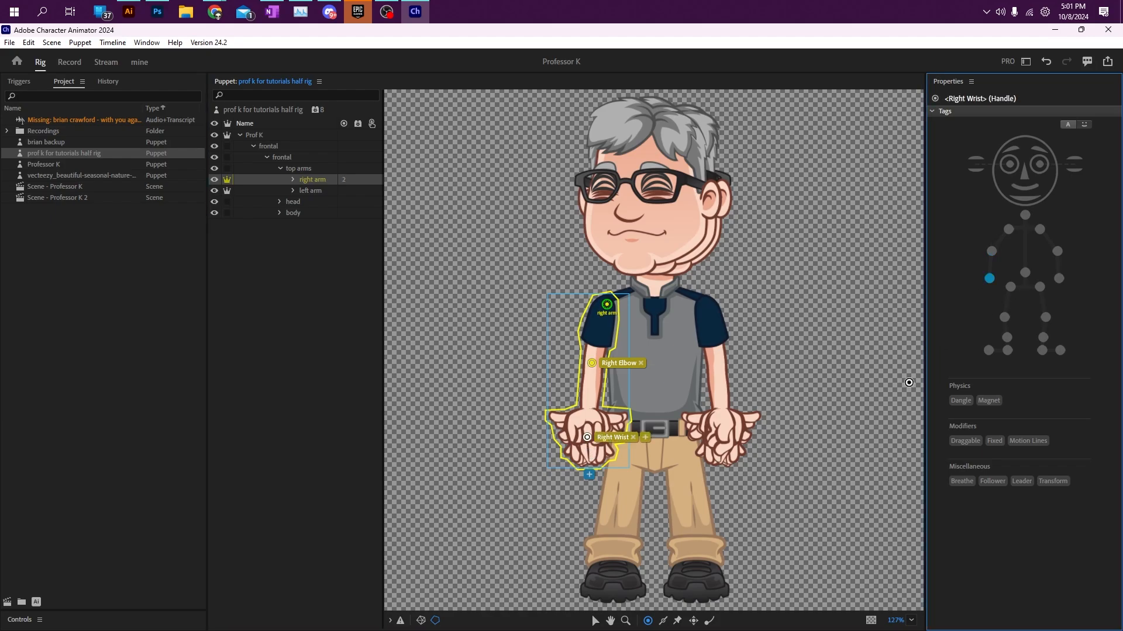
pyautogui.click(967, 442)
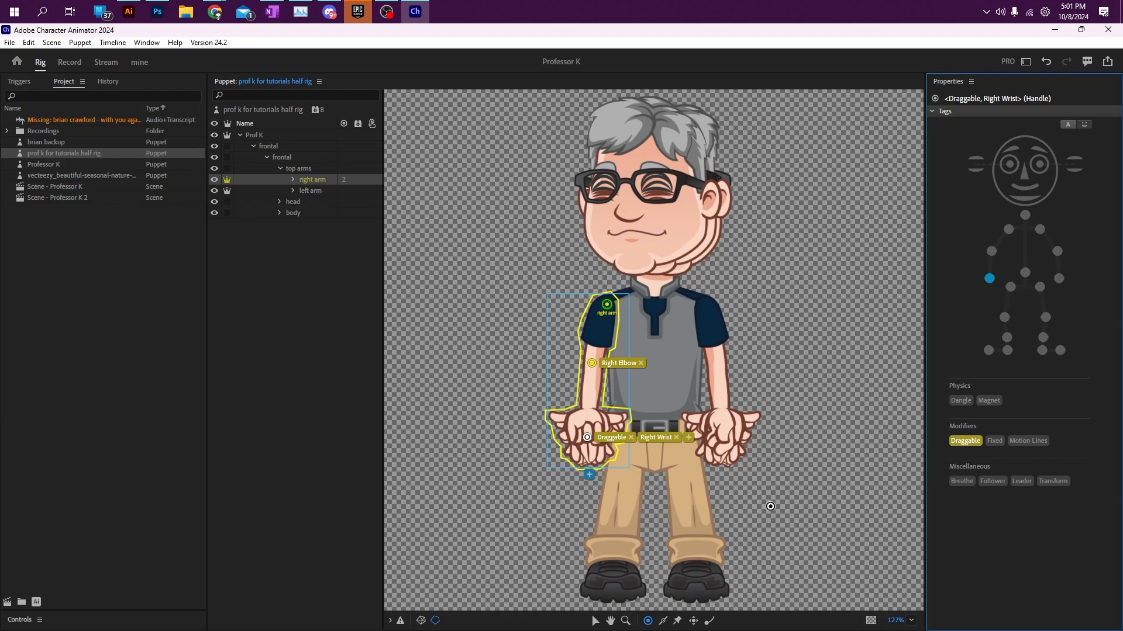
# Add sticks to the top right arm along the forearm and the upper arm
pyautogui.click(665, 622)
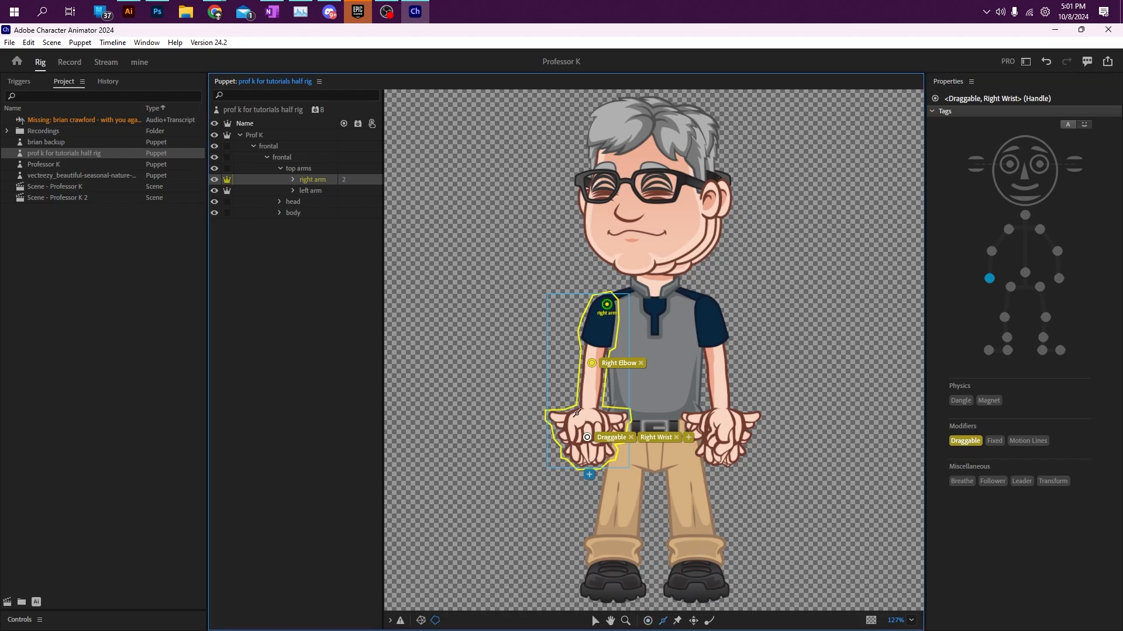
pyautogui.moveTo(587, 433); pyautogui.dragTo(592, 364)
pyautogui.moveTo(592, 363); pyautogui.dragTo(607, 305)
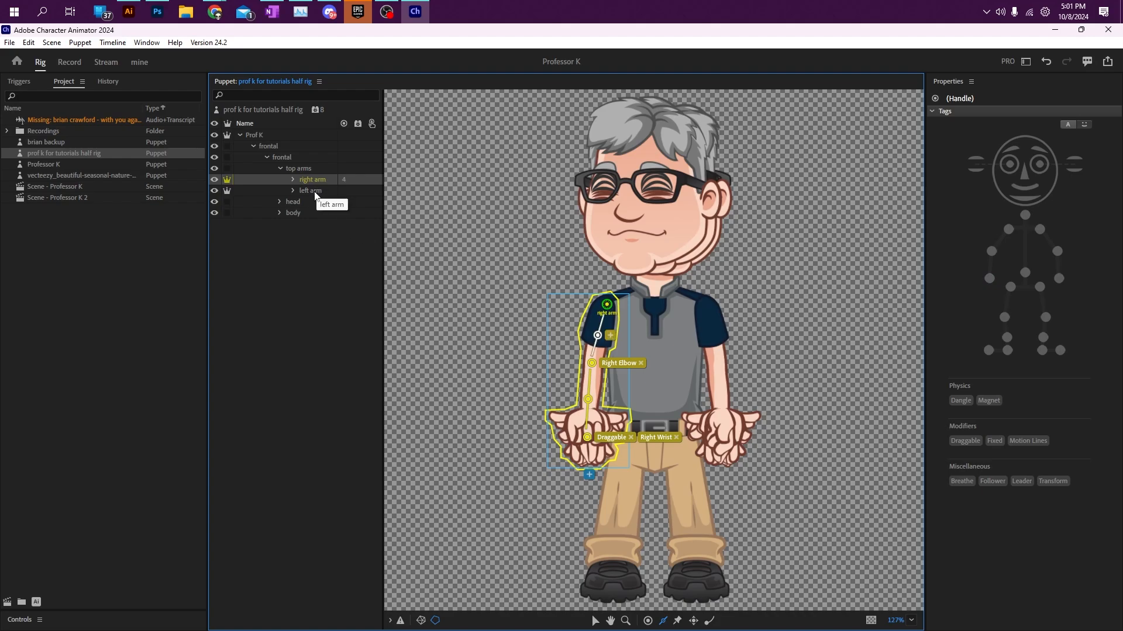
# Add handles to the top left arm, tagging the elbow as Left Elbow and the hand as Left Wrist and Draggable
pyautogui.click(316, 194)
pyautogui.press('o')
pyautogui.click(717, 373)
pyautogui.click(1059, 253)
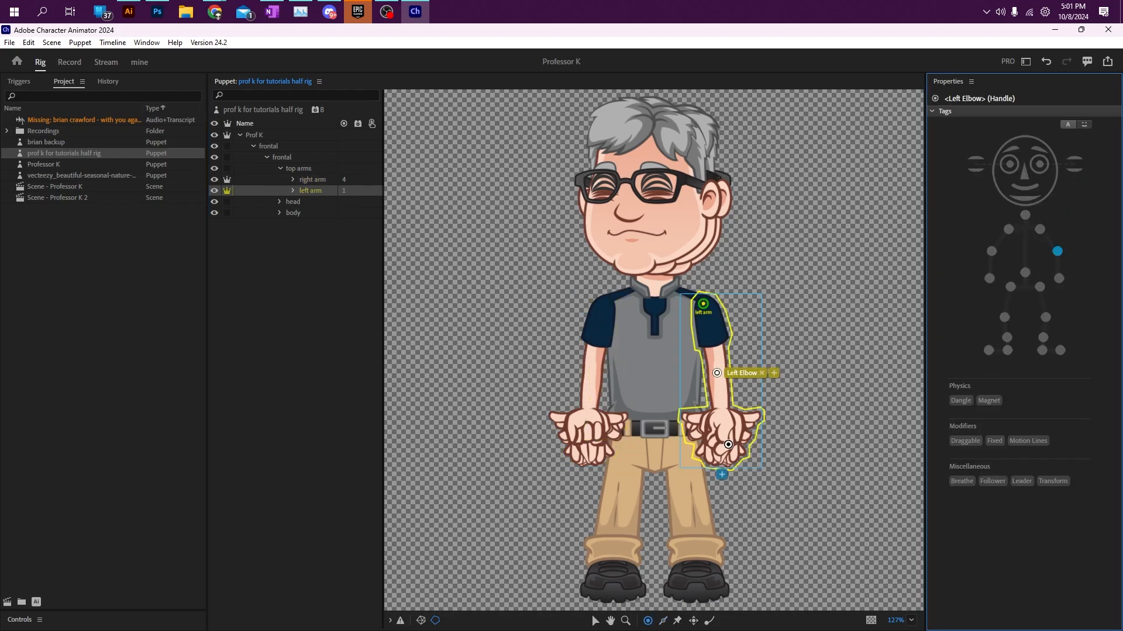
pyautogui.click(724, 439)
pyautogui.click(1061, 278)
pyautogui.click(965, 441)
# Add sticks to the top left arm along the forearm and the upper arm
pyautogui.click(664, 622)
pyautogui.moveTo(725, 431); pyautogui.dragTo(718, 379)
pyautogui.moveTo(717, 362); pyautogui.dragTo(711, 316)
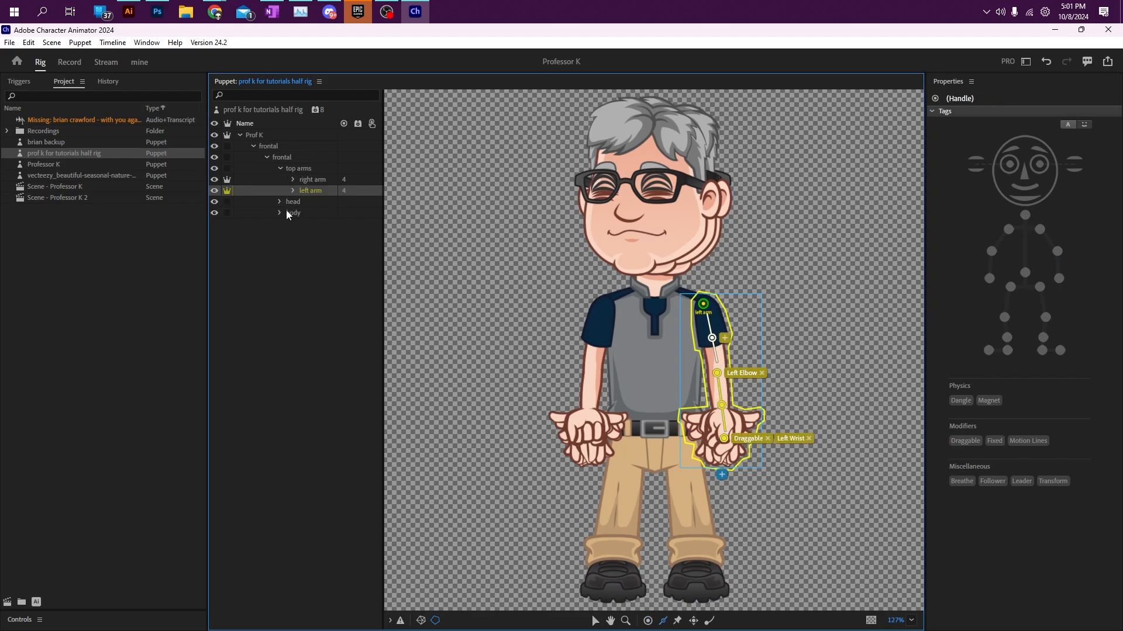
pyautogui.press('v')
pyautogui.keyDown('shift'); pyautogui.click(717, 373); pyautogui.keyUp('shift')
pyautogui.keyDown('shift'); pyautogui.click(724, 439); pyautogui.keyUp('shift')
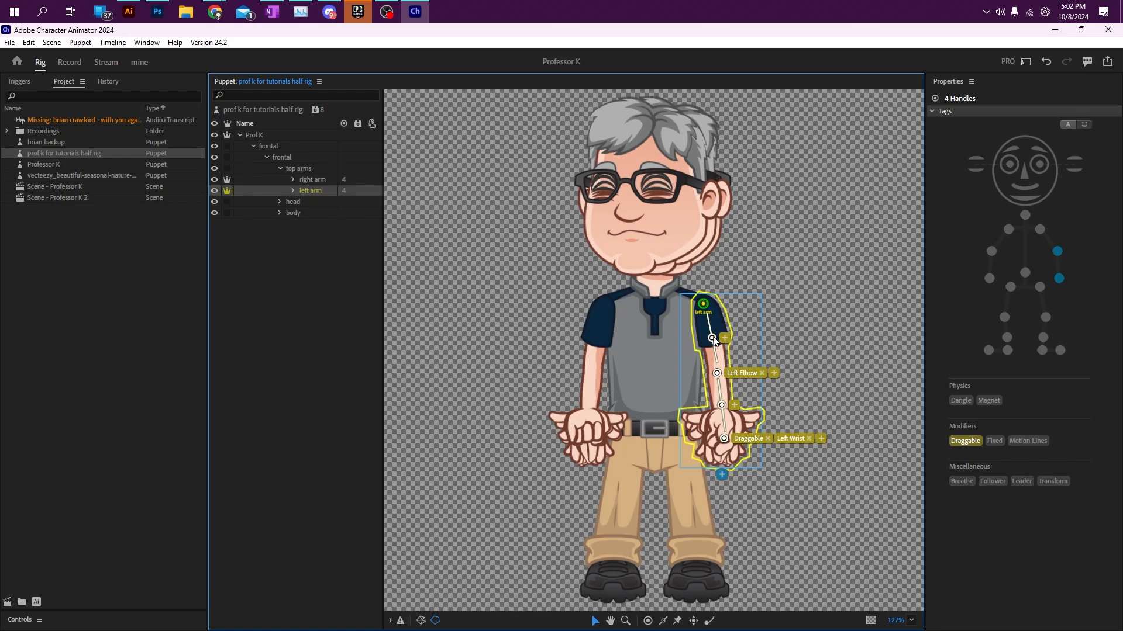
pyautogui.click(806, 357)
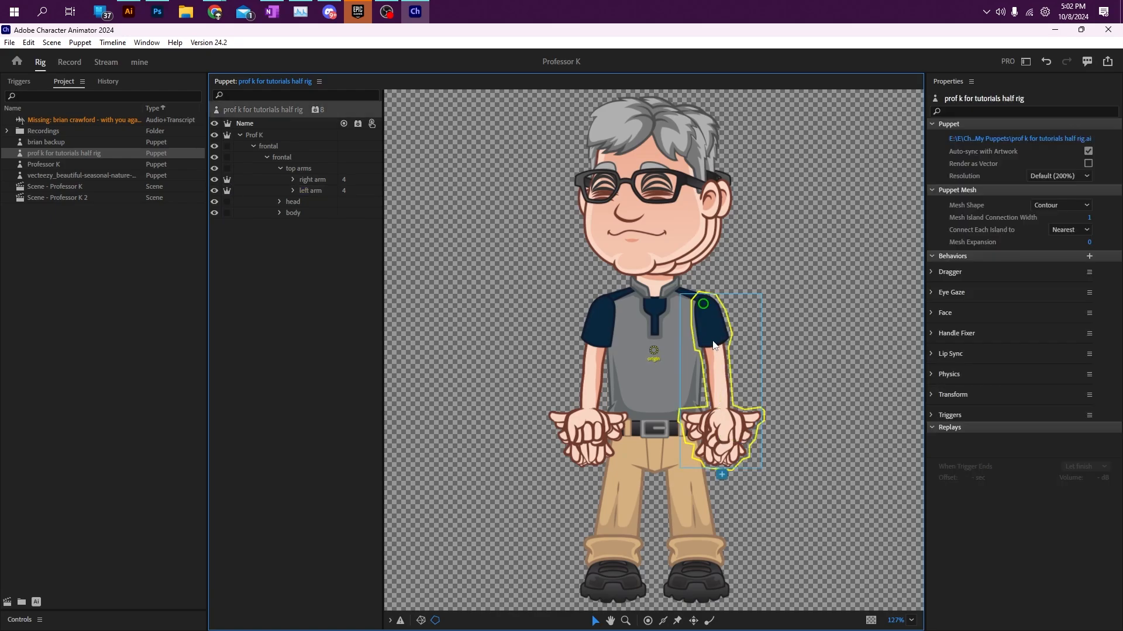
# Copy the top left arm's elbow, wrist and two stick handles and paste them onto the left arm in the body group
pyautogui.click(706, 340)
pyautogui.click(711, 339)
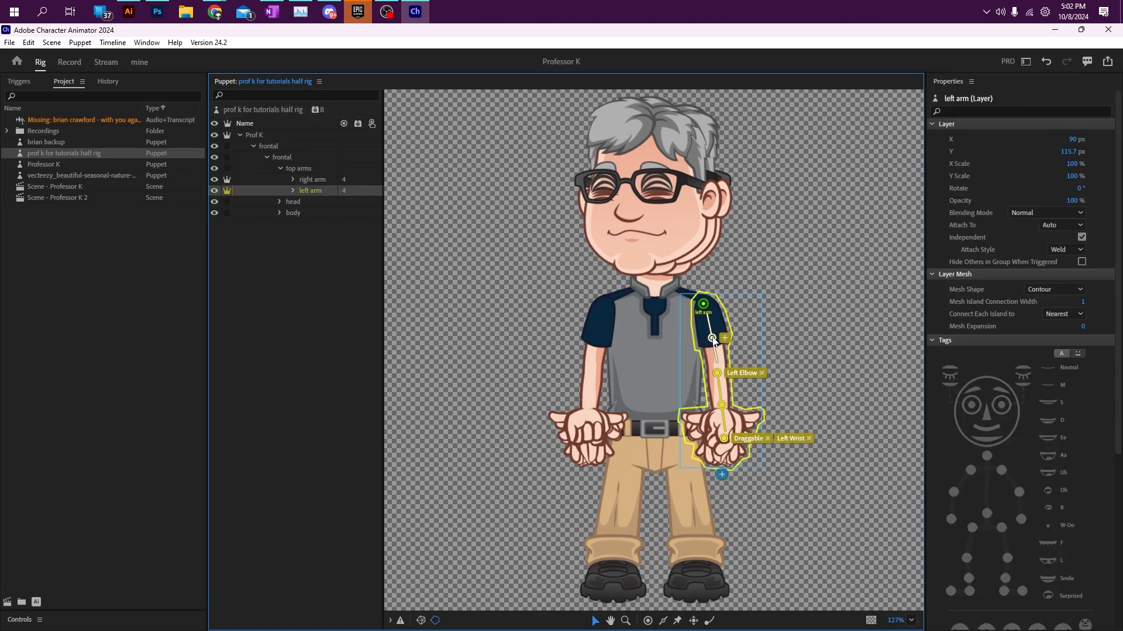
pyautogui.keyDown('shift'); pyautogui.click(716, 373); pyautogui.keyUp('shift')
pyautogui.keyDown('shift'); pyautogui.click(721, 405); pyautogui.keyUp('shift')
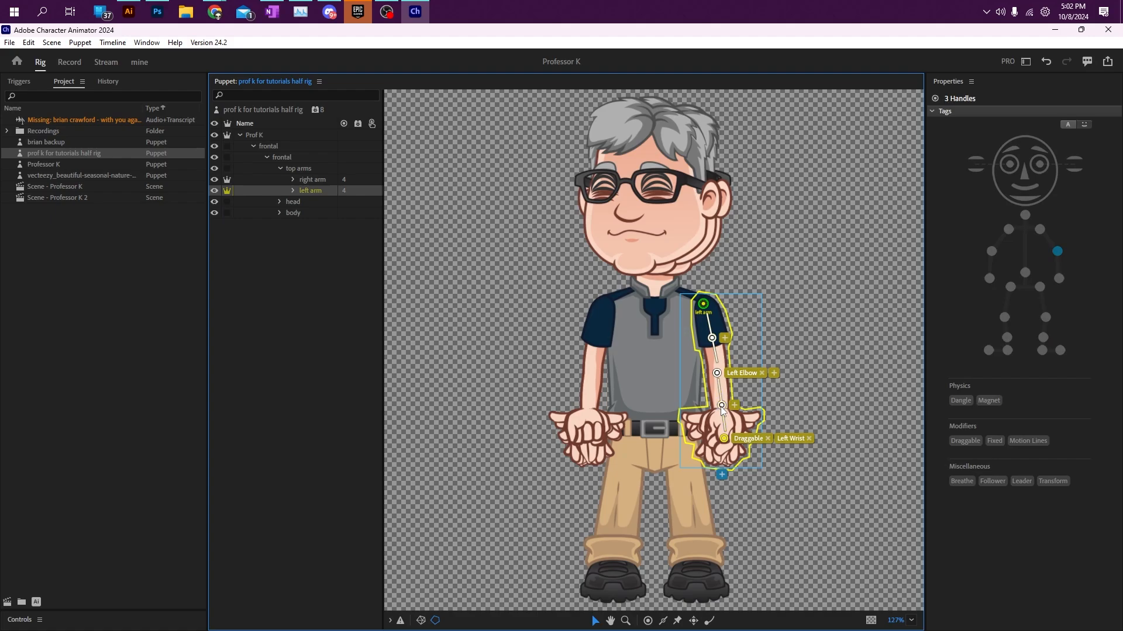
pyautogui.keyDown('shift'); pyautogui.click(724, 439); pyautogui.keyUp('shift')
pyautogui.click(28, 43)
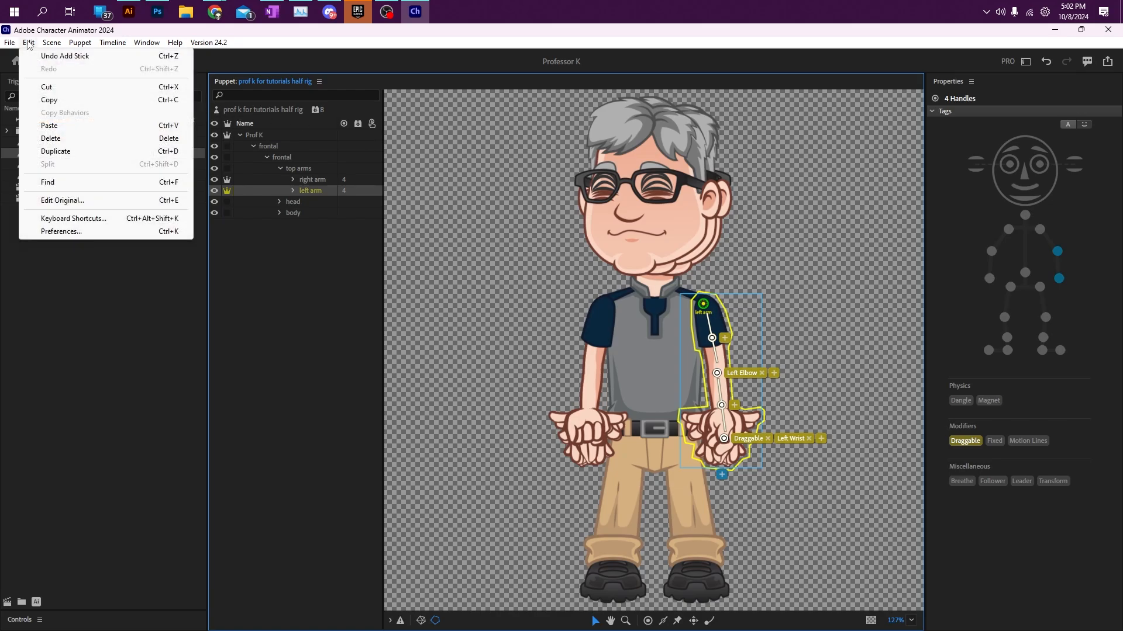
pyautogui.click(275, 210)
pyautogui.click(279, 213)
pyautogui.click(311, 273)
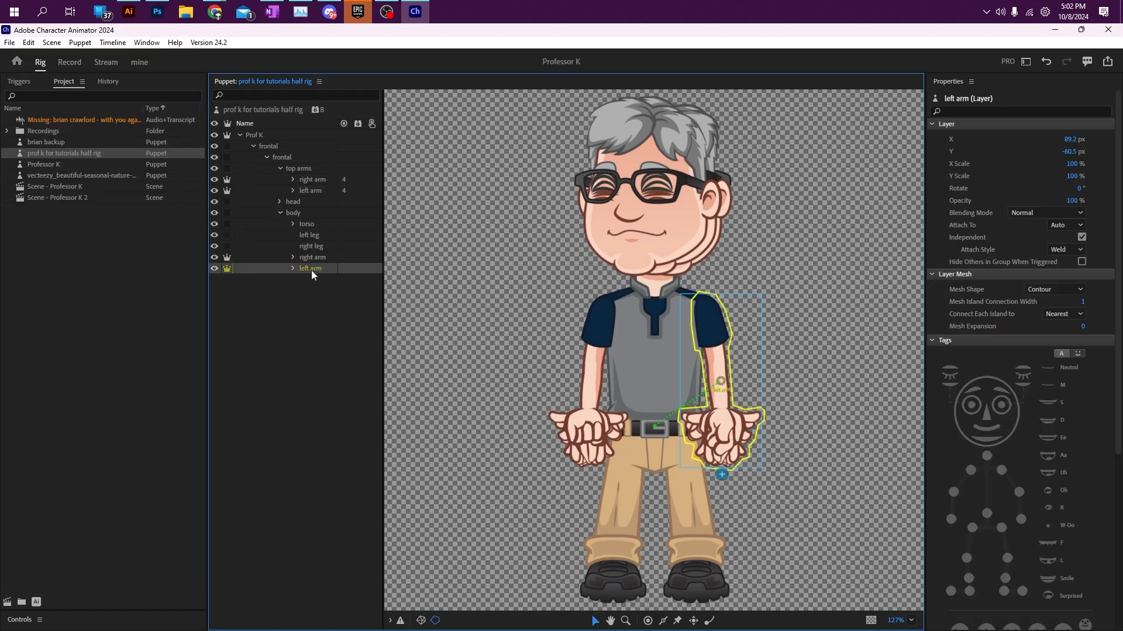
pyautogui.click(343, 268)
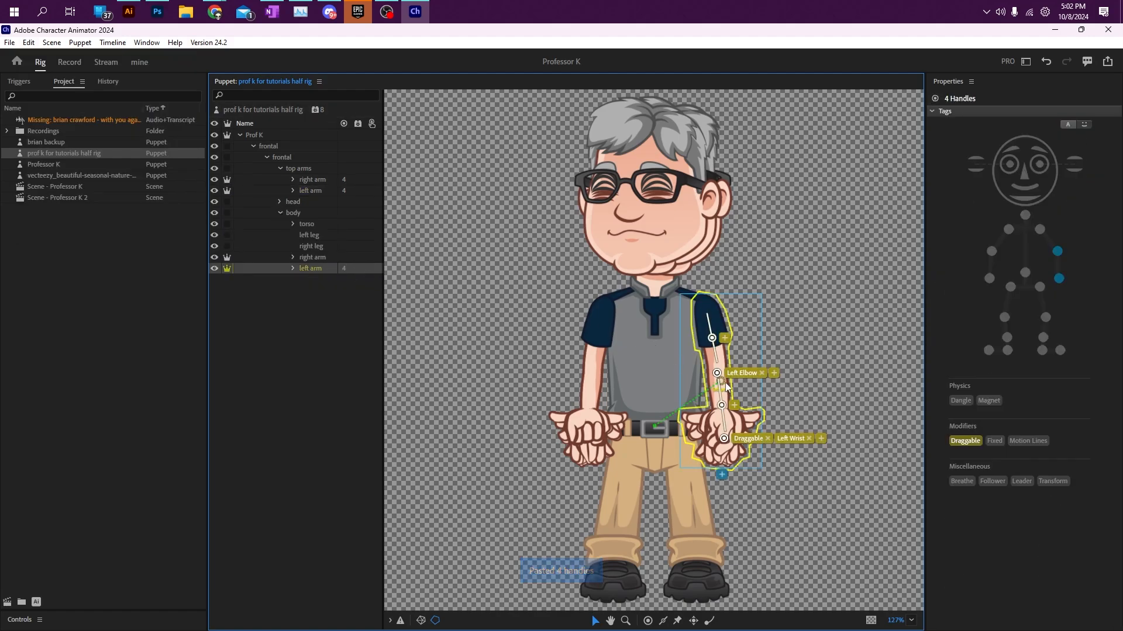
# Move the body group's left arm origin handle to the shoulder and tag it as Left Shoulder
pyautogui.moveTo(711, 331); pyautogui.dragTo(701, 302)
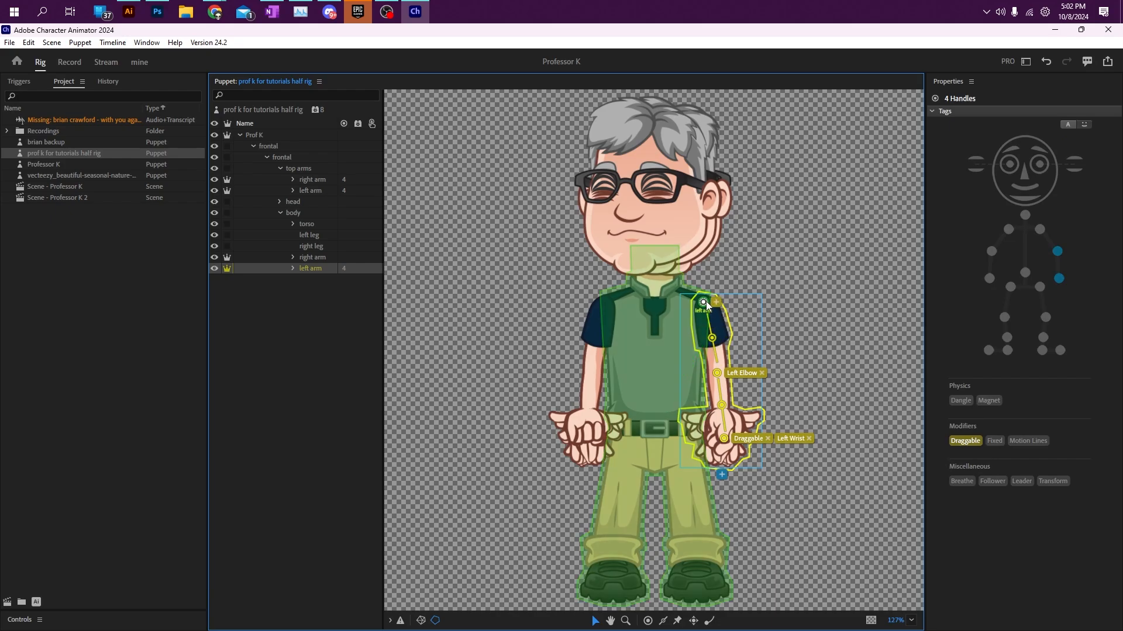
pyautogui.click(1038, 230)
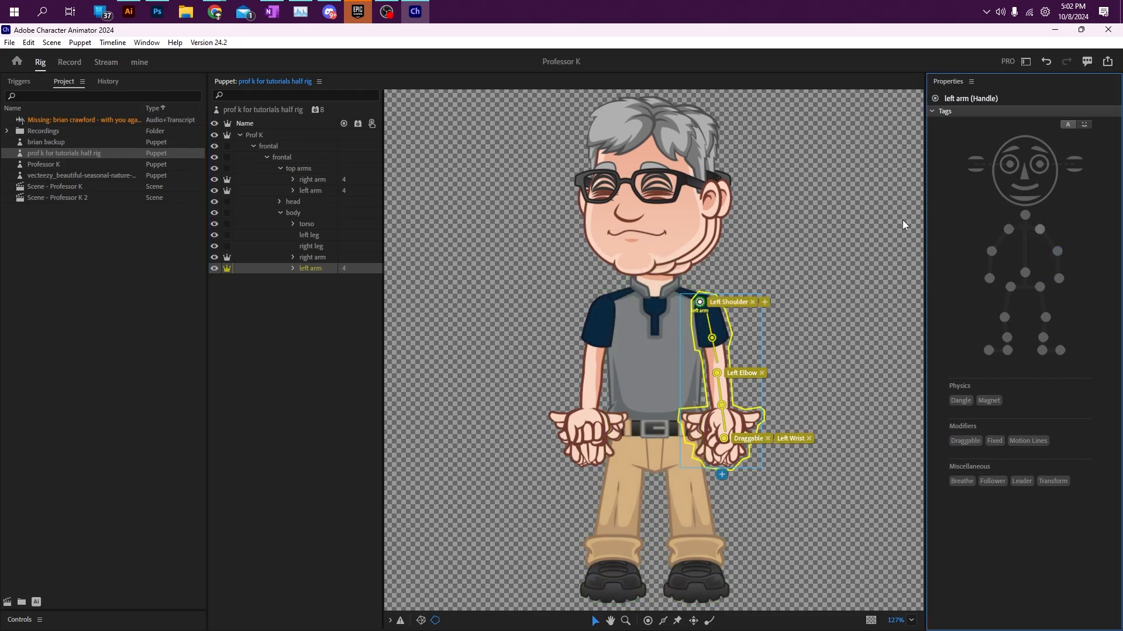
# Tag the origin handles of the two arms in the top arms group as Right Shoulder and Left Shoulder
pyautogui.click(322, 178)
pyautogui.click(606, 305)
pyautogui.click(1008, 230)
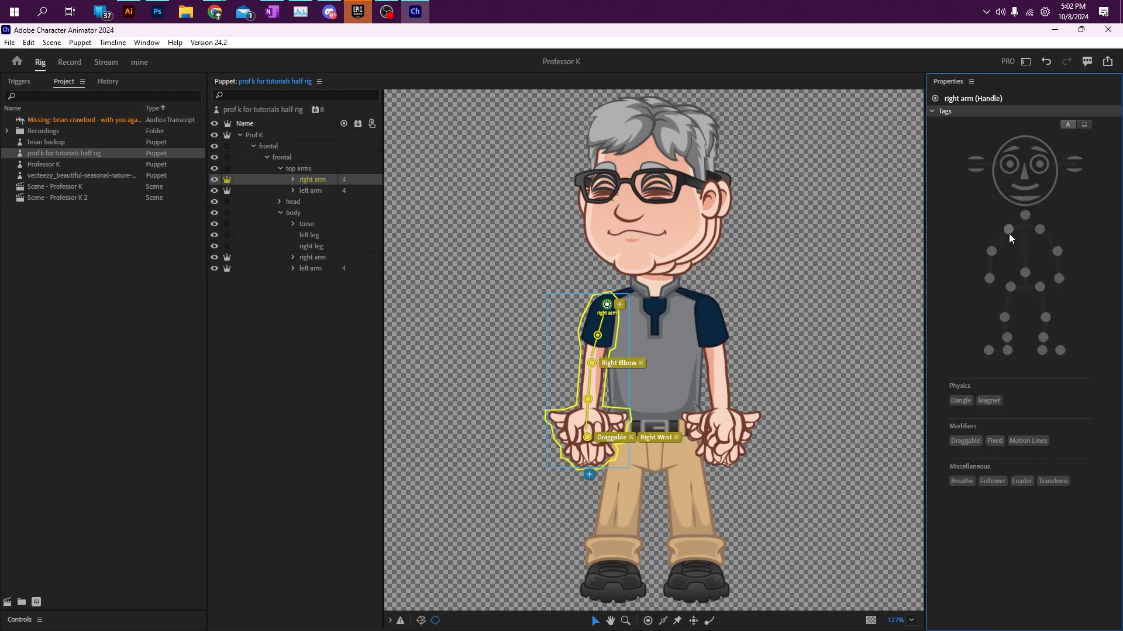
pyautogui.click(325, 193)
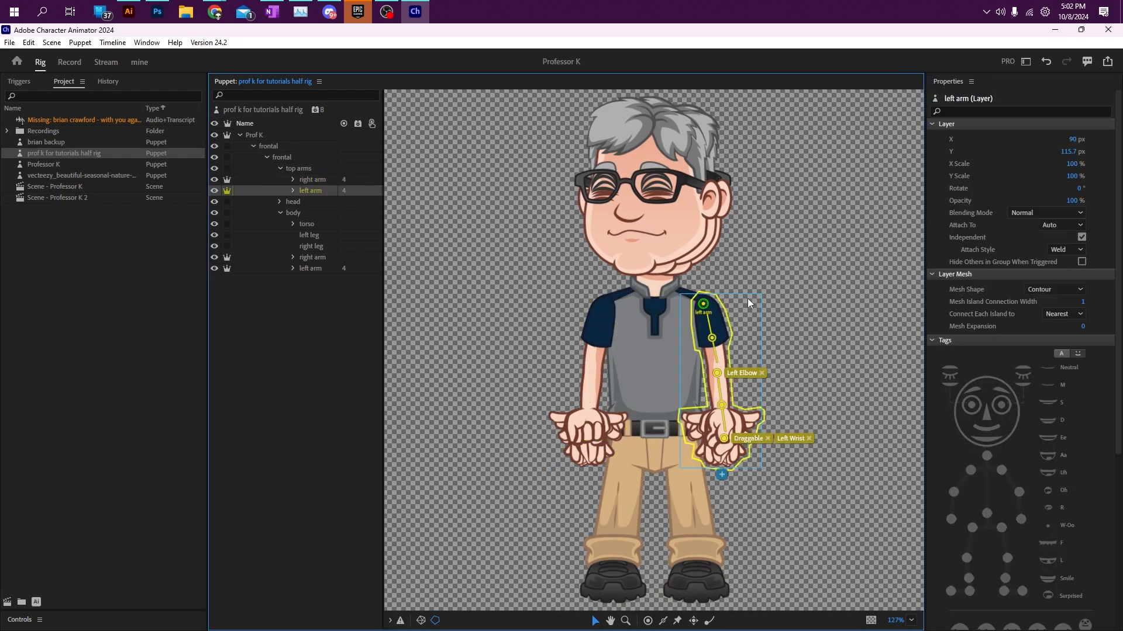
pyautogui.click(703, 306)
pyautogui.click(1039, 229)
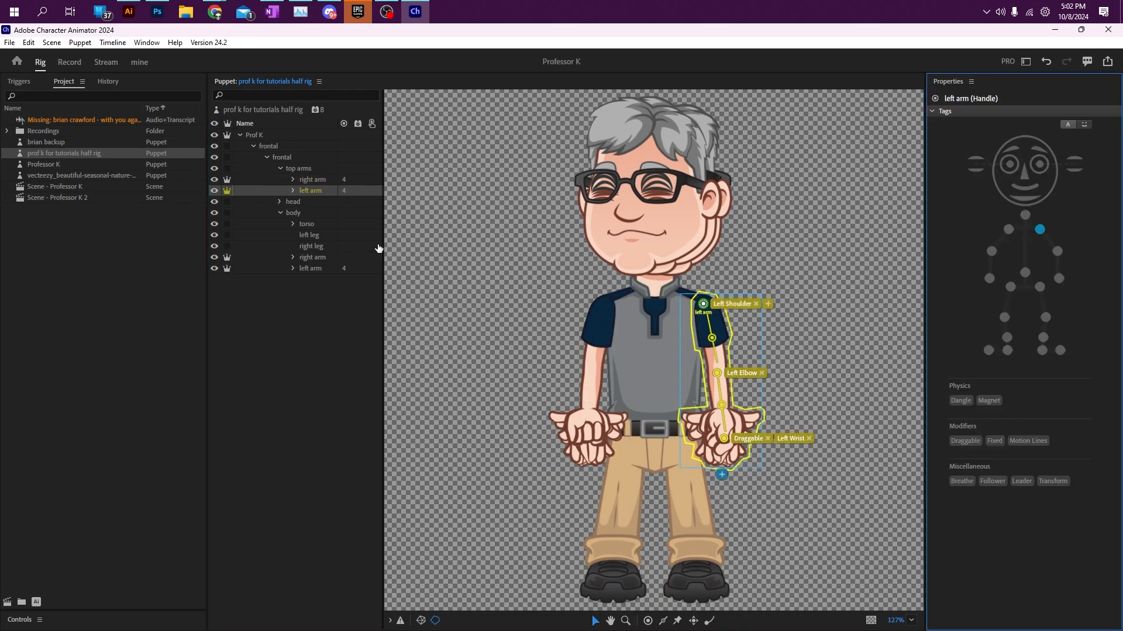
# Copy the top right arm's elbow, wrist and two stick handles and paste them onto the right arm in the body group
pyautogui.click(312, 180)
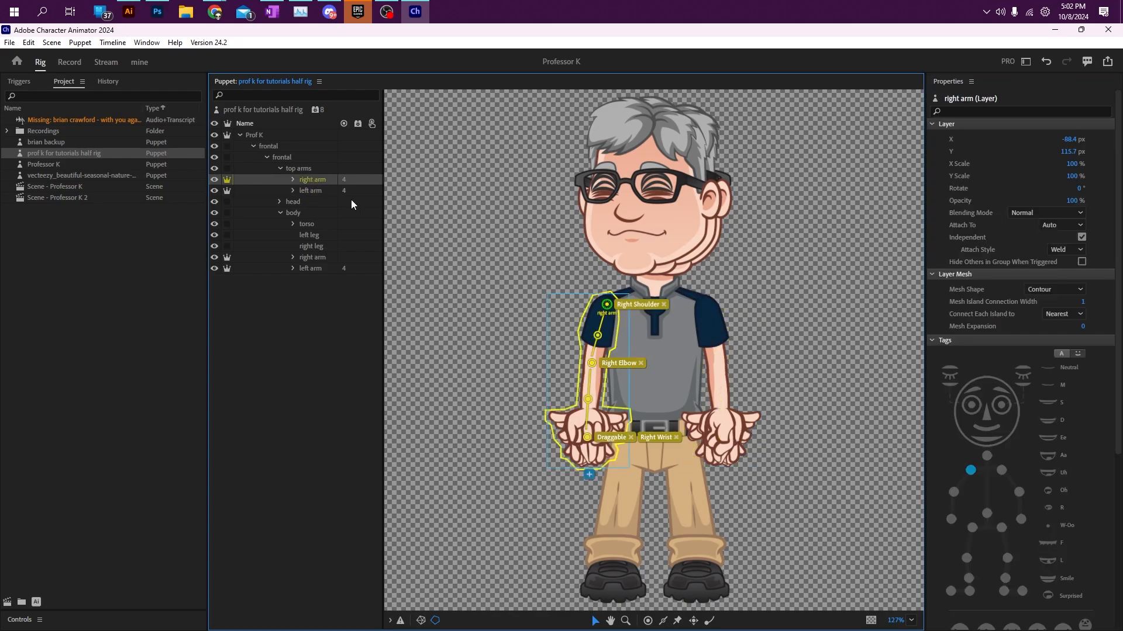
pyautogui.click(597, 335)
pyautogui.keyDown('shift'); pyautogui.click(591, 363); pyautogui.keyUp('shift')
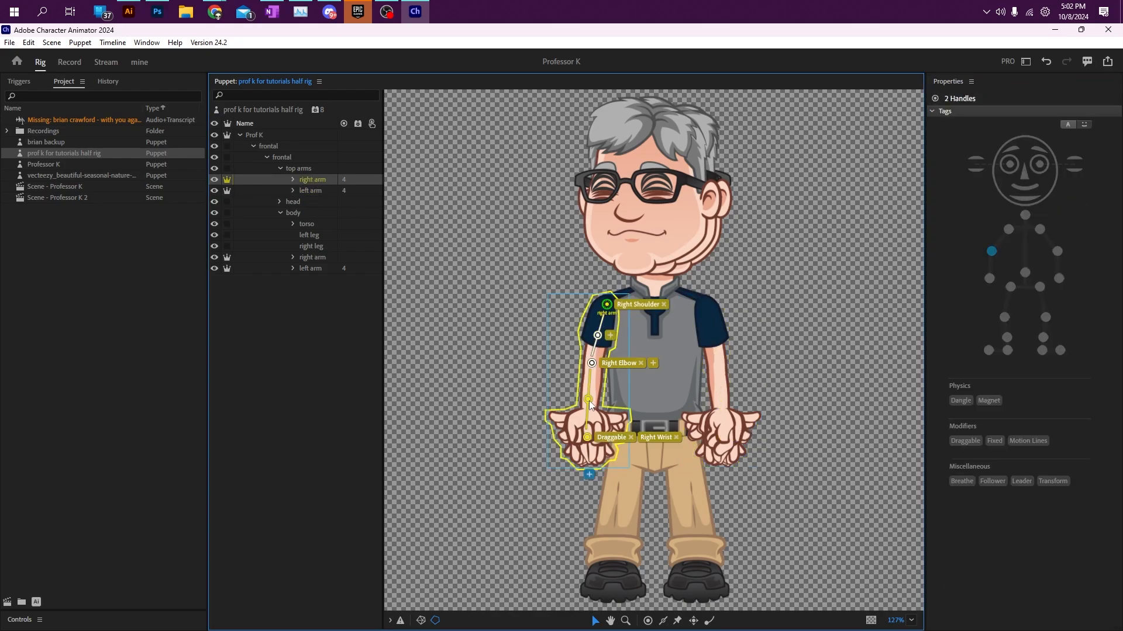
pyautogui.keyDown('shift'); pyautogui.click(588, 400); pyautogui.keyUp('shift')
pyautogui.keyDown('shift'); pyautogui.click(588, 437); pyautogui.keyUp('shift')
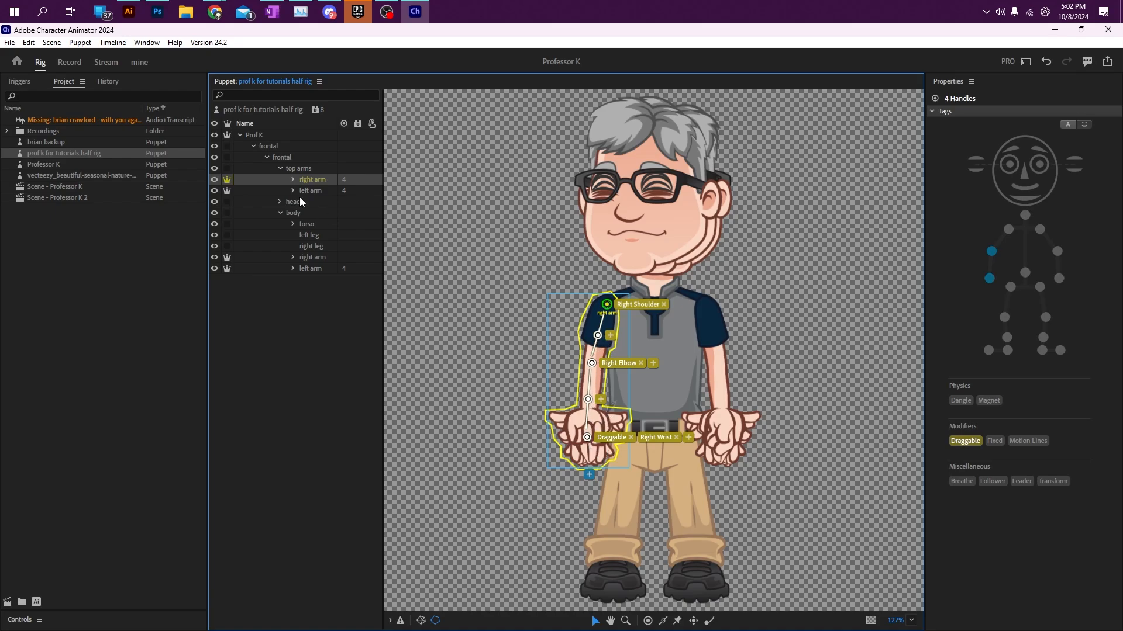
pyautogui.click(29, 43)
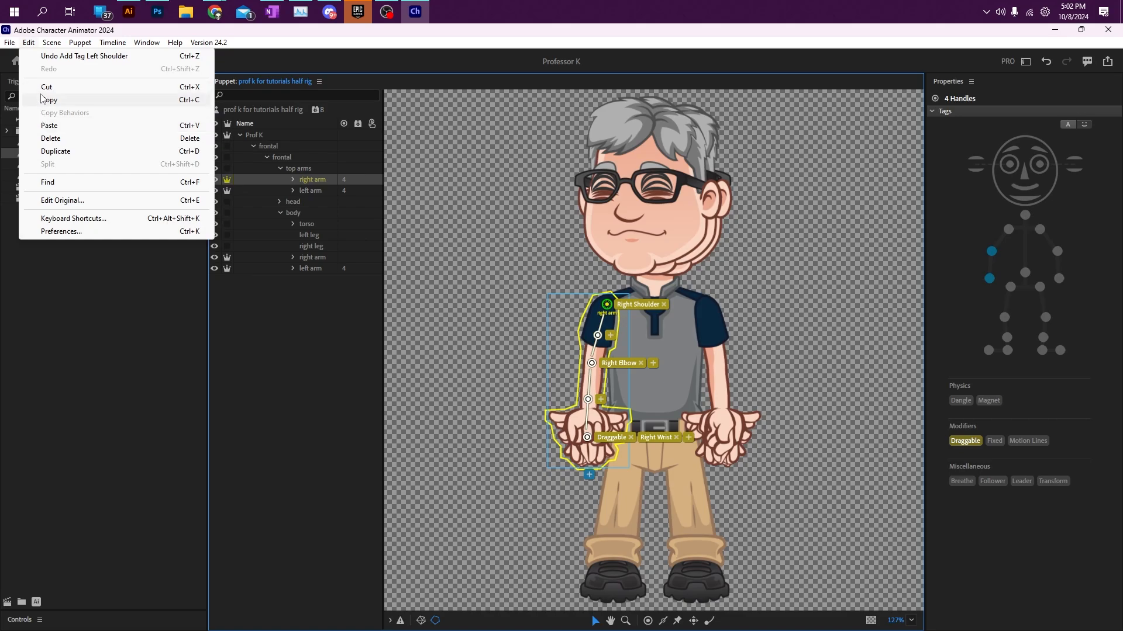
pyautogui.click(307, 259)
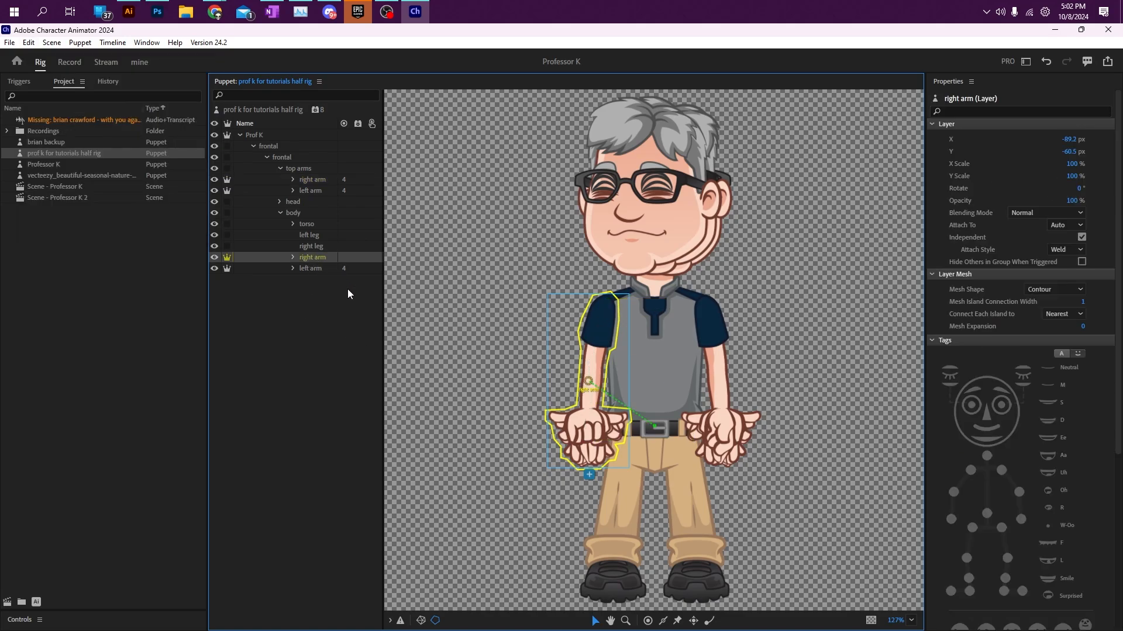
pyautogui.hotkey('ctrl', 'v')
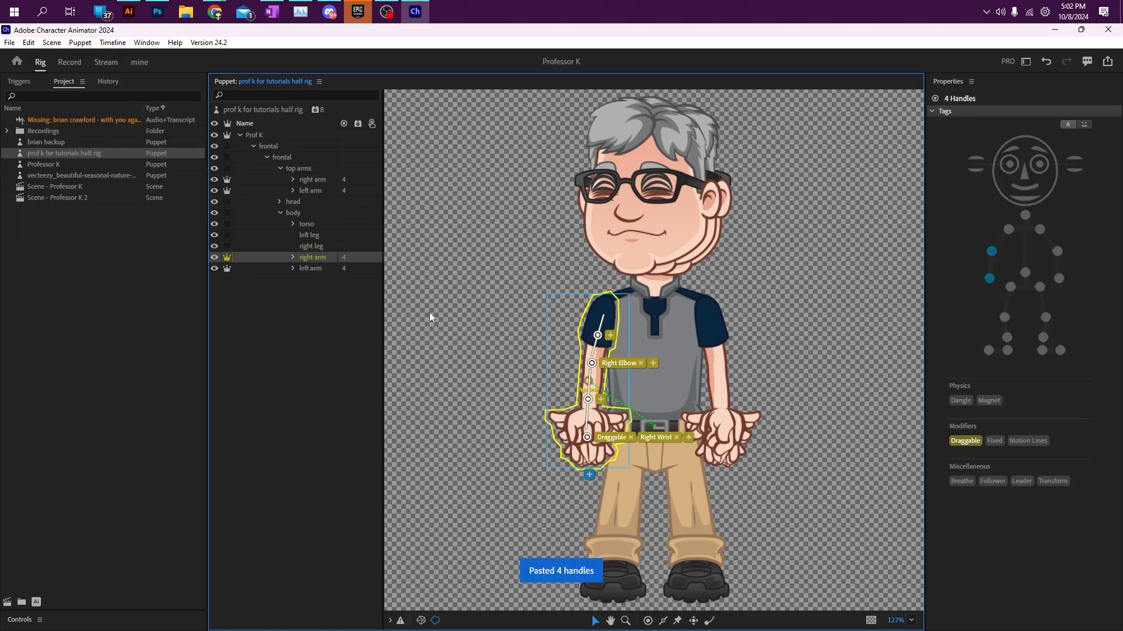
# Move the body group's right arm origin handle to the shoulder and tag it as Right Shoulder
pyautogui.click(28, 43)
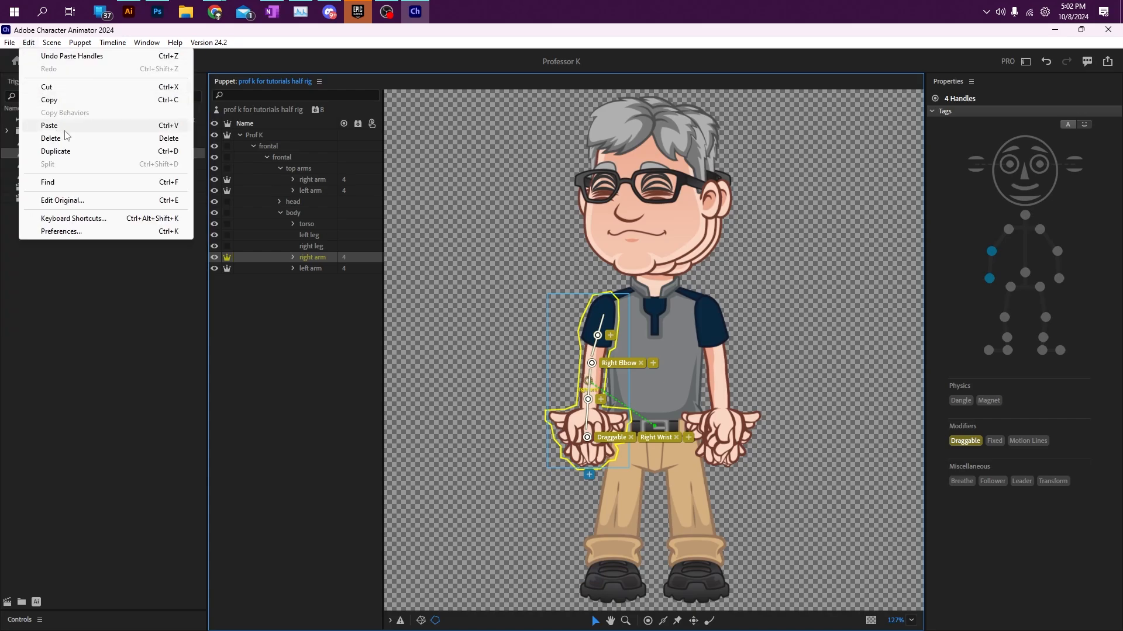
pyautogui.click(587, 386)
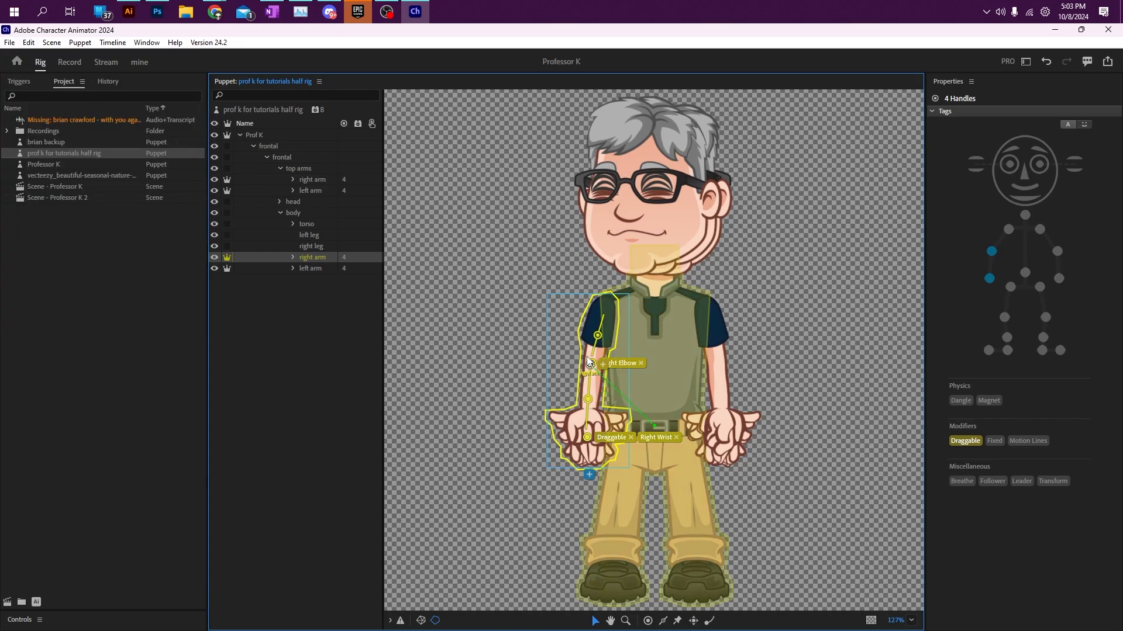
pyautogui.click(1008, 230)
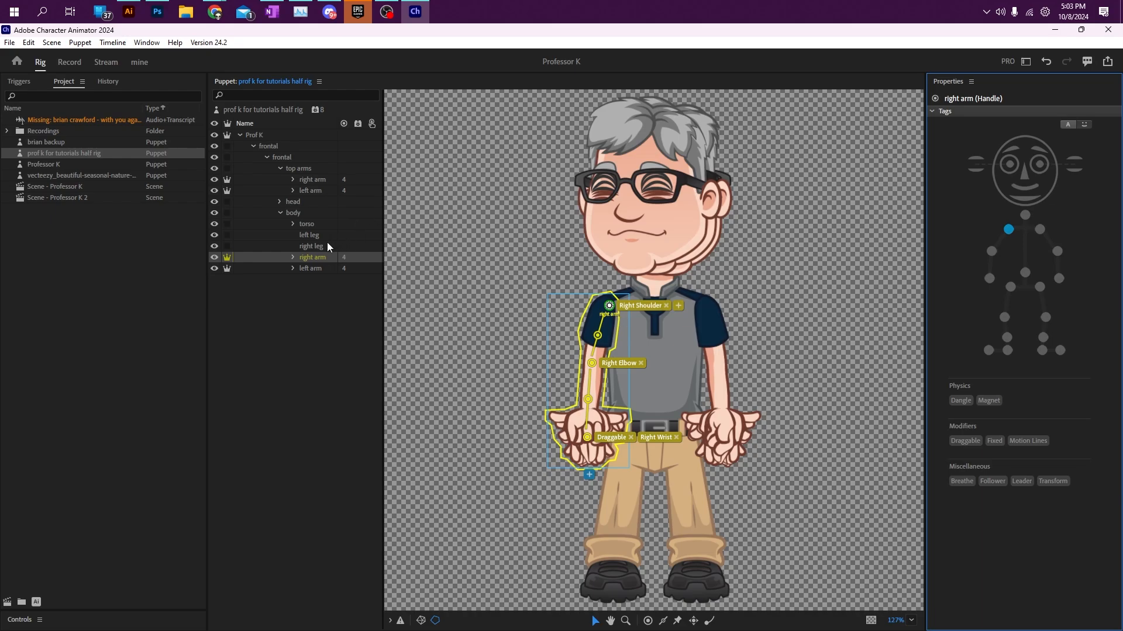
# Collapse the body and top arms groups, expand the head group, and move its Head handle down to the chin
pyautogui.click(287, 202)
pyautogui.click(279, 212)
pyautogui.click(280, 169)
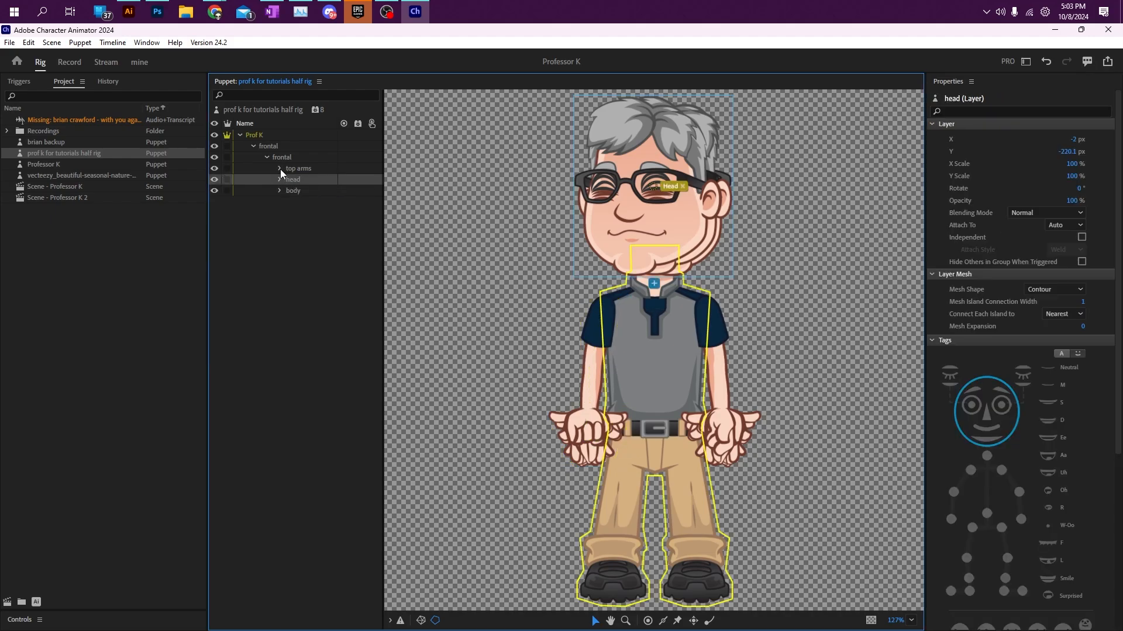
pyautogui.click(280, 180)
pyautogui.click(294, 190)
pyautogui.moveTo(654, 187); pyautogui.dragTo(660, 254)
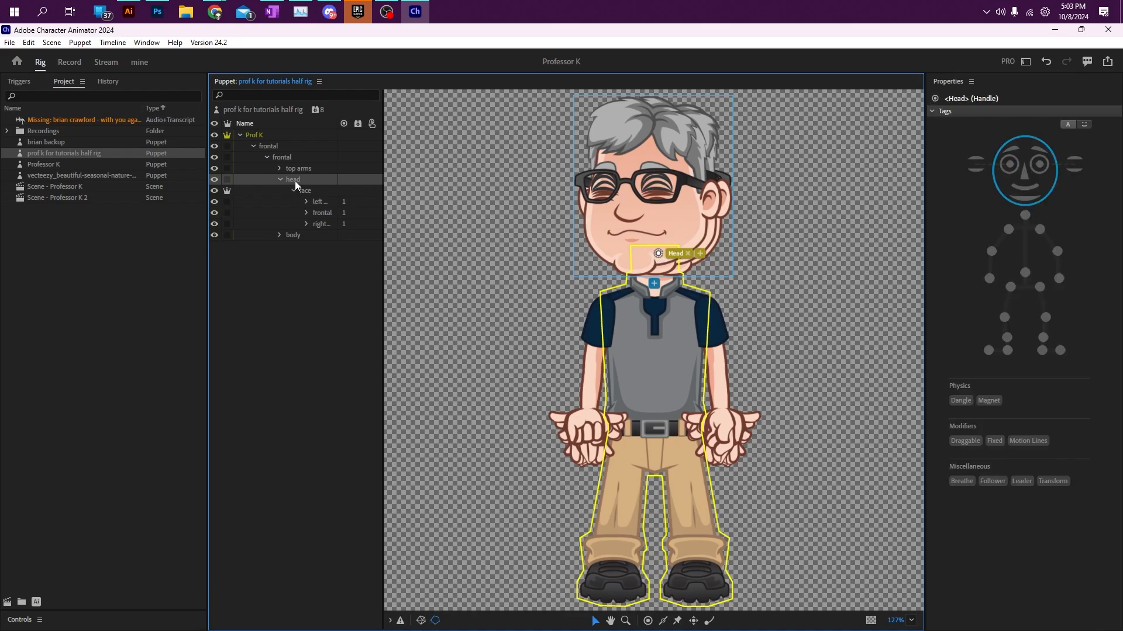
# Move the face group's origin handle down to the chin, over the Head handle
pyautogui.click(309, 192)
pyautogui.moveTo(654, 188); pyautogui.dragTo(652, 205)
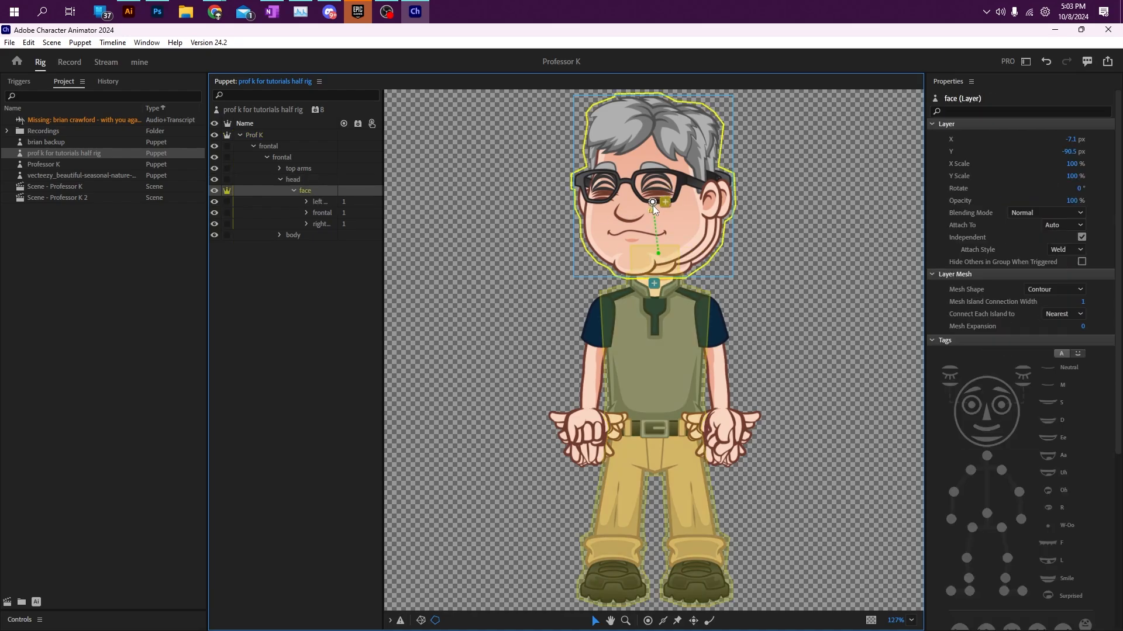
pyautogui.moveTo(658, 247); pyautogui.dragTo(656, 255)
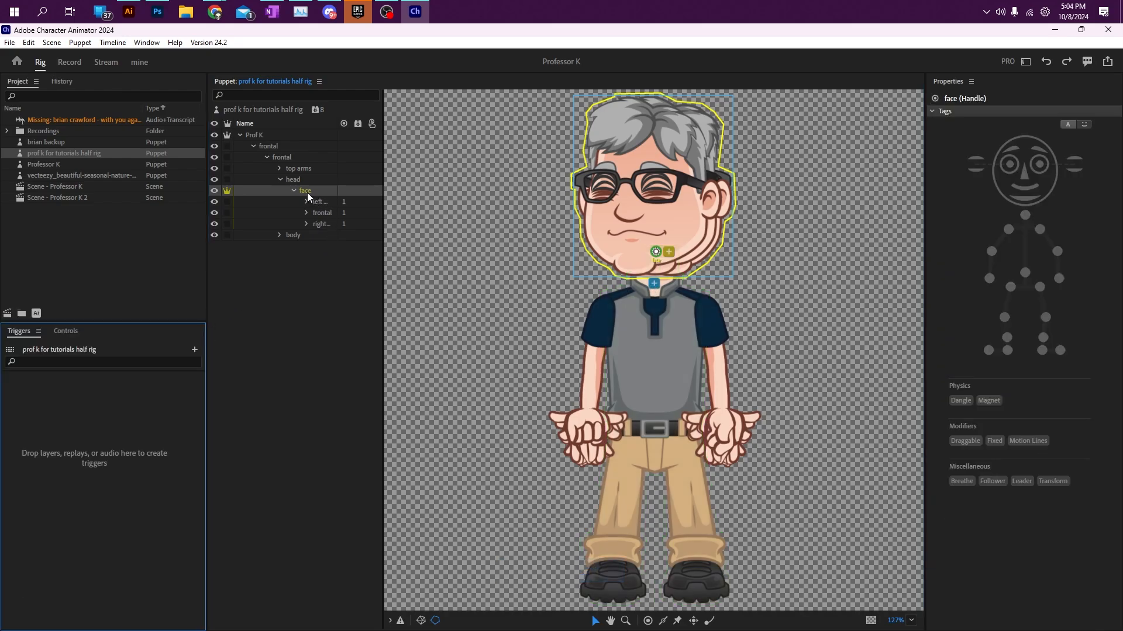
# Create a trigger swap set from the face group and make the frontal view its default
pyautogui.moveTo(309, 197); pyautogui.dragTo(106, 611)
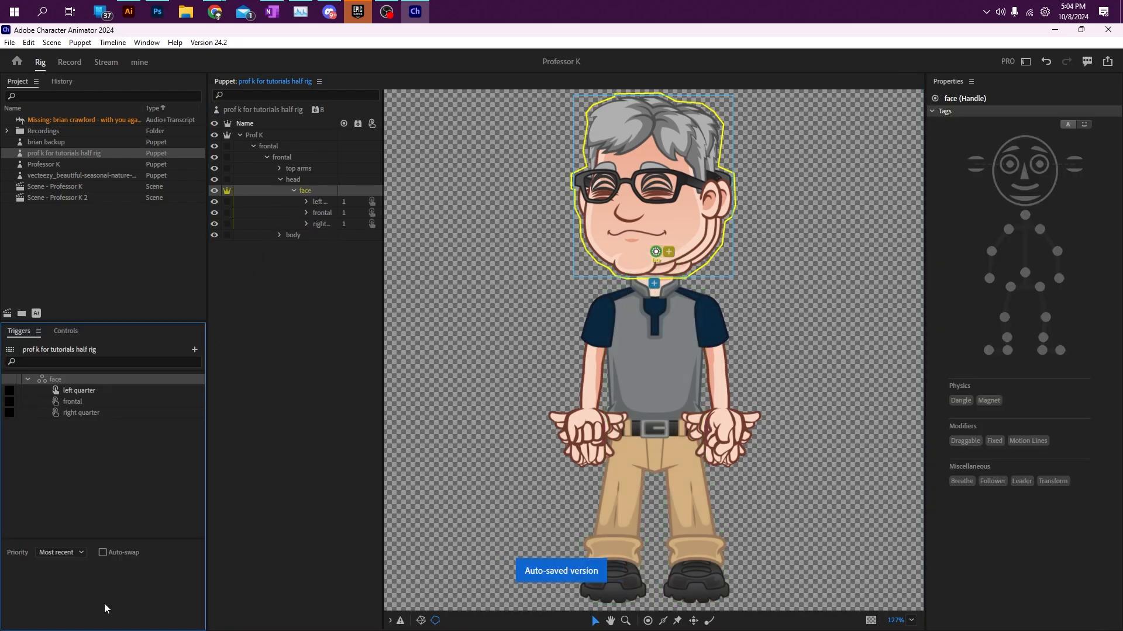
pyautogui.click(80, 403)
pyautogui.click(59, 394)
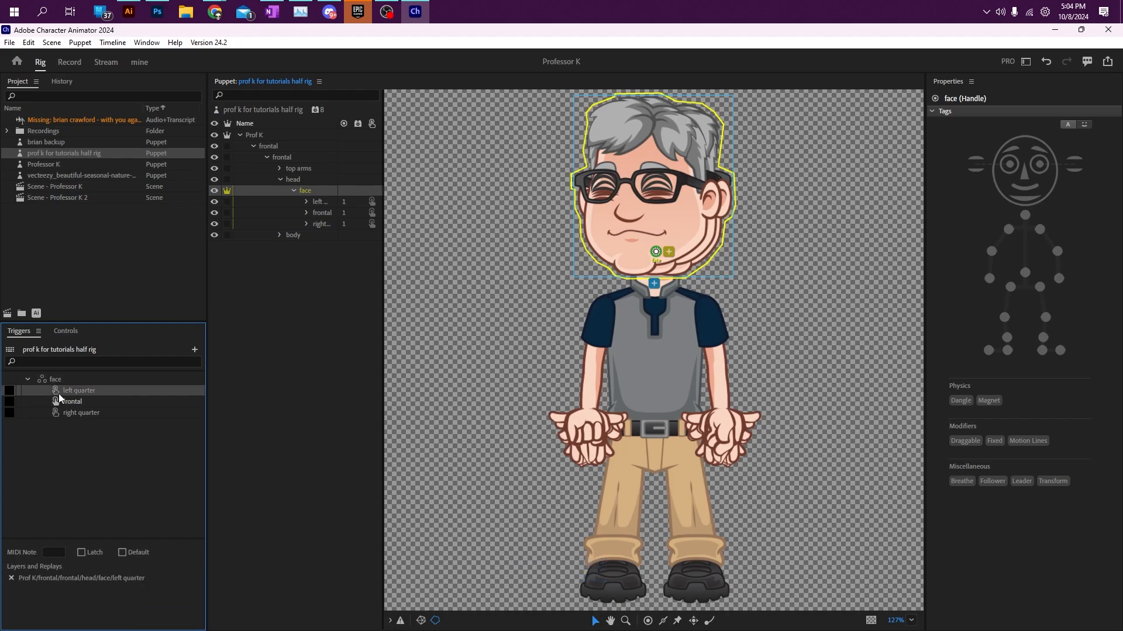
# Assign trigger key 2 to left quarter and 3 to right quarter, and enable Latch for left quarter
pyautogui.click(10, 391)
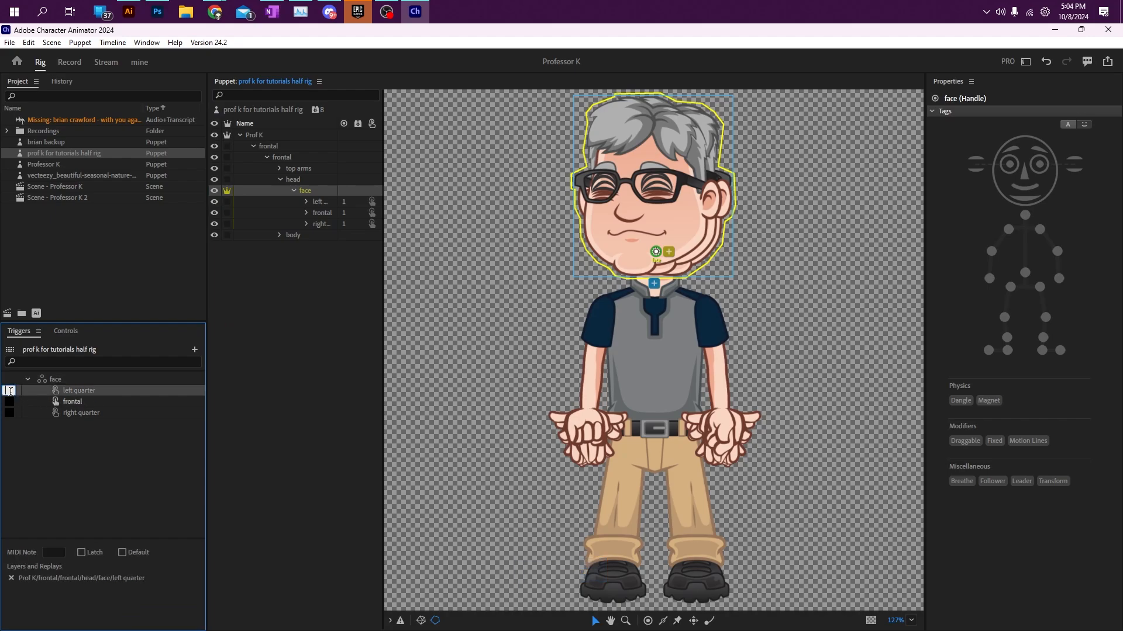
pyautogui.write('2')
pyautogui.click(14, 423)
pyautogui.click(9, 412)
pyautogui.write('3')
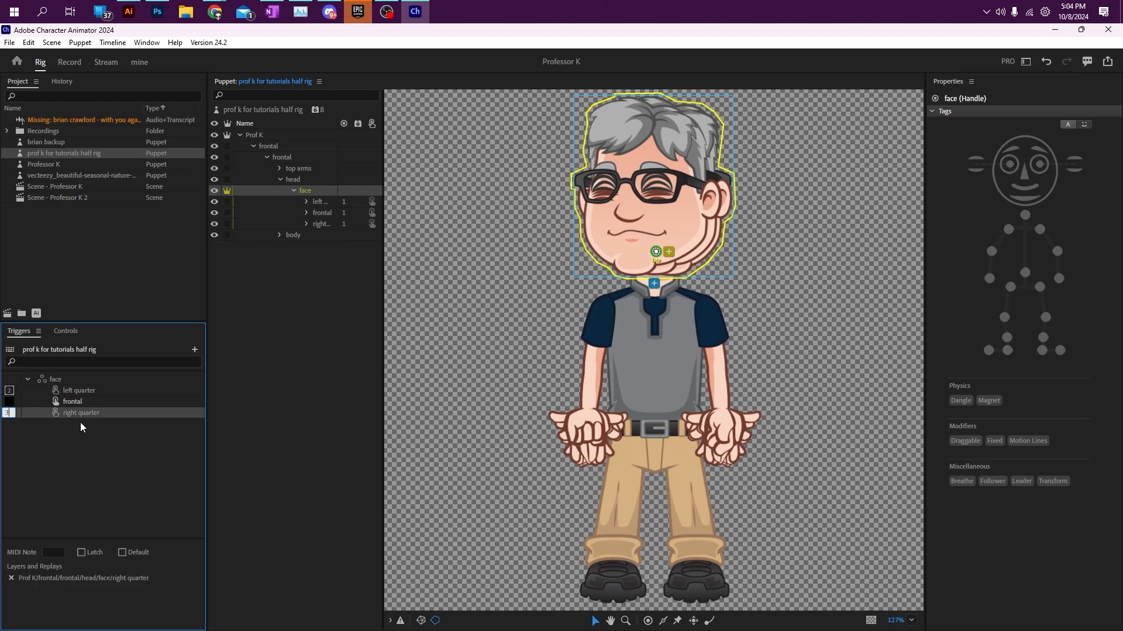
pyautogui.click(85, 391)
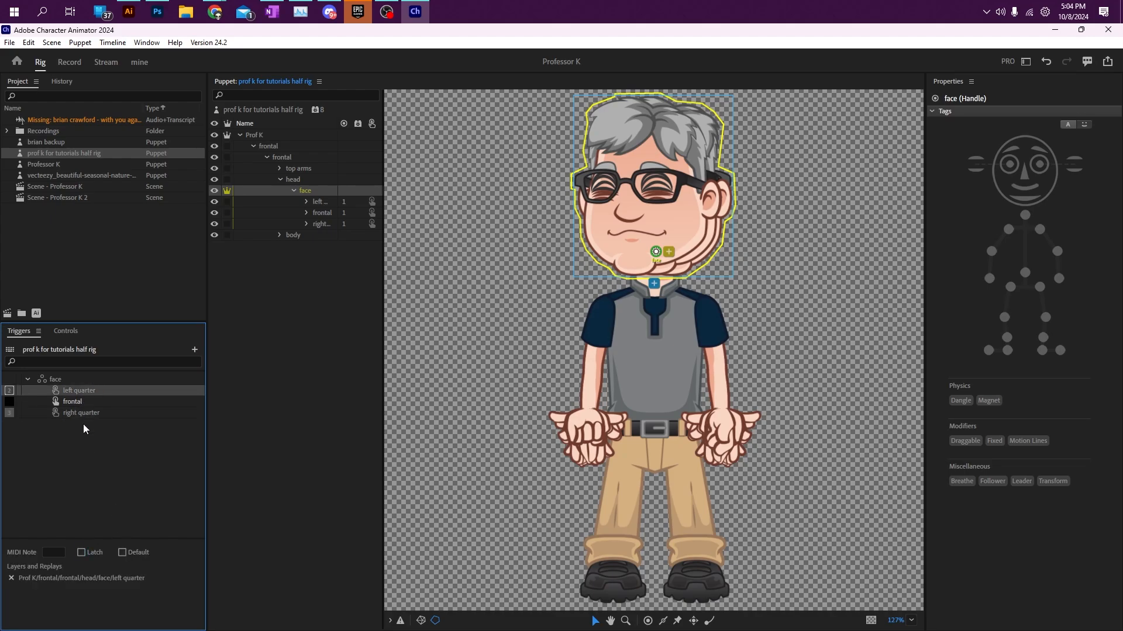
pyautogui.click(82, 553)
# Filter the puppet's layers by "blink" and widen the layer list to show the full names
pyautogui.click(295, 96)
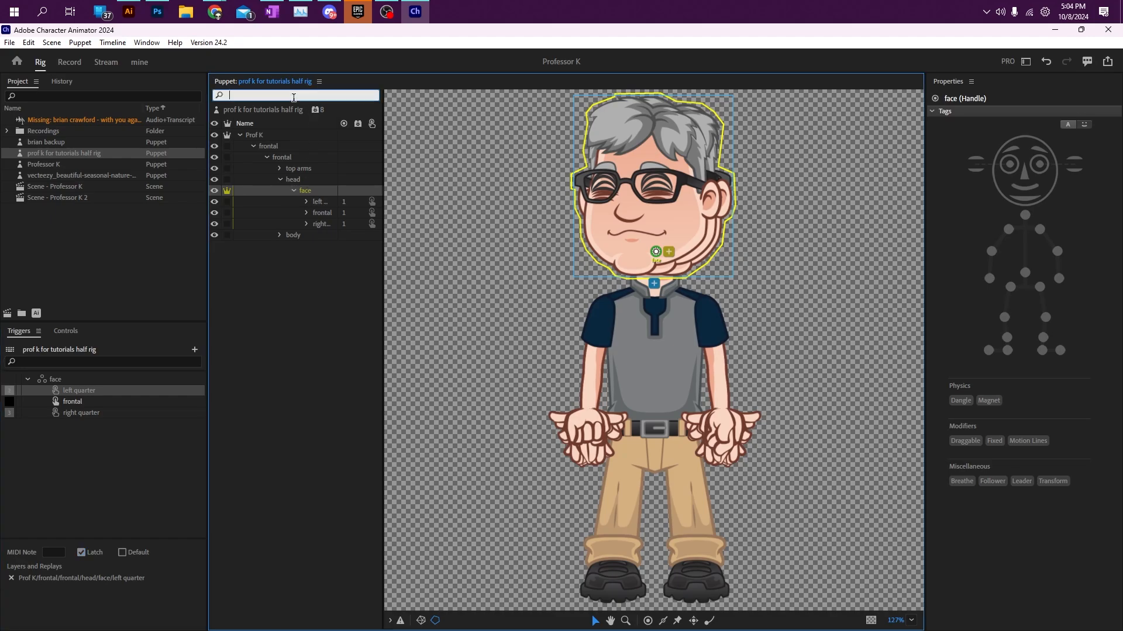
pyautogui.write('blink')
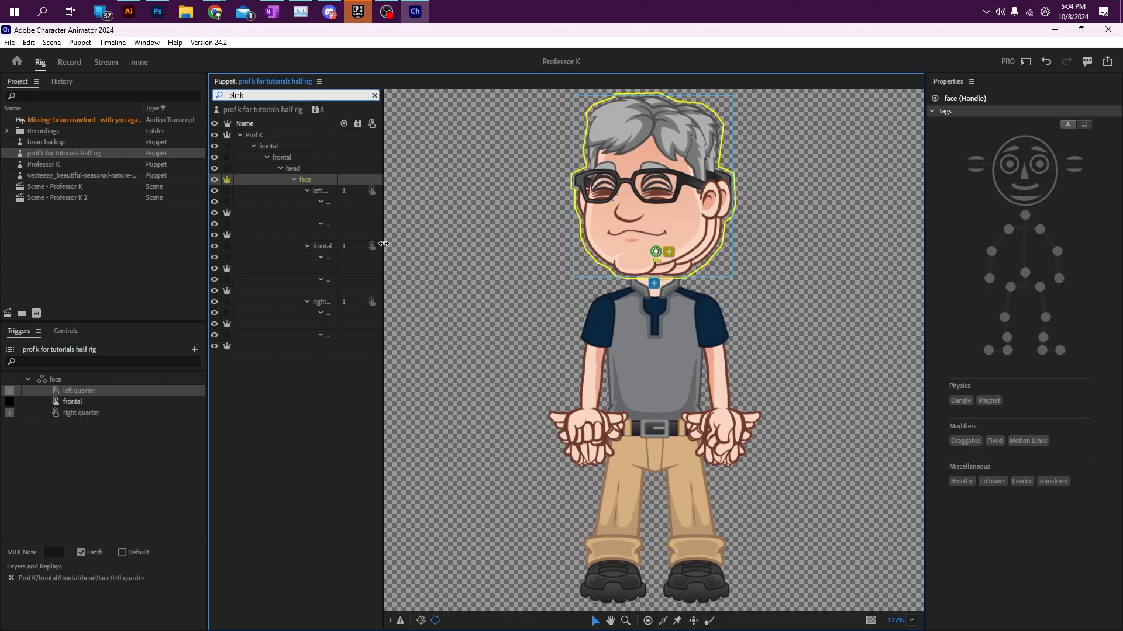
pyautogui.moveTo(384, 247); pyautogui.dragTo(556, 246)
# Add the Cycle Layers behavior to all six left and right blink layers, with Forward and Reverse and Hold on Last Layer enabled
pyautogui.click(360, 214)
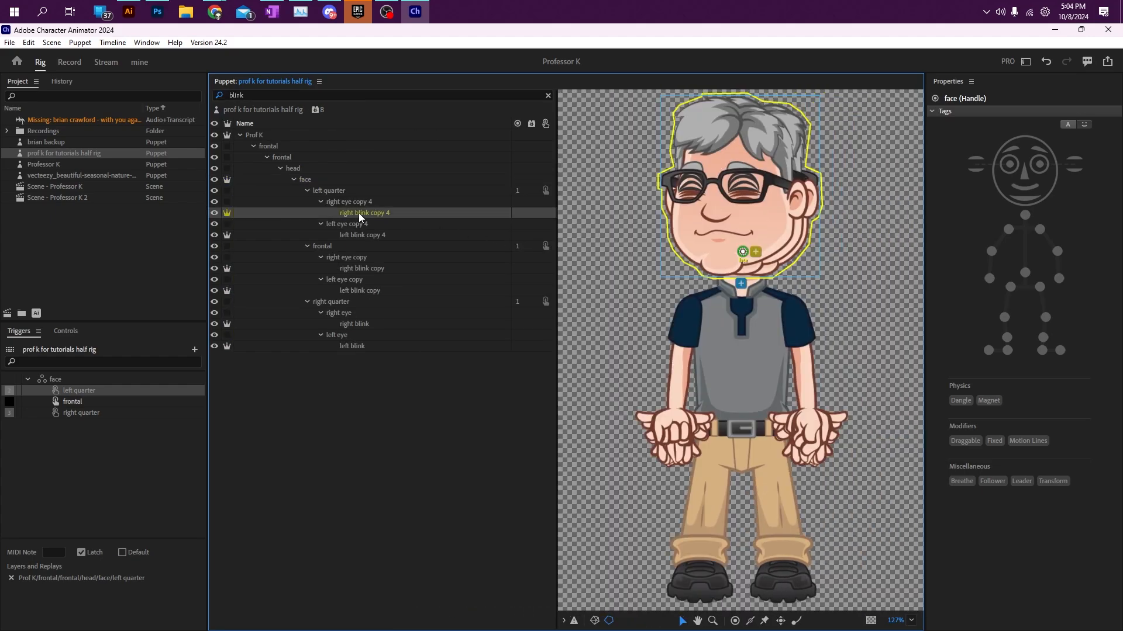
pyautogui.keyDown('ctrl'); pyautogui.click(358, 235); pyautogui.keyUp('ctrl')
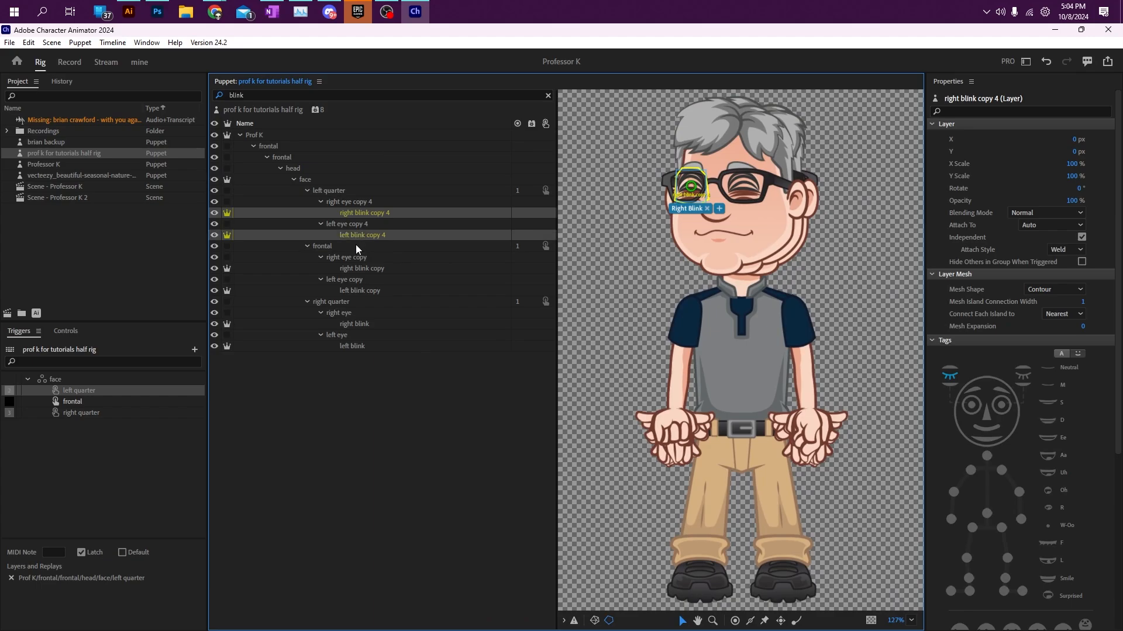
pyautogui.keyDown('ctrl'); pyautogui.click(360, 268); pyautogui.keyUp('ctrl')
pyautogui.keyDown('ctrl'); pyautogui.click(358, 291); pyautogui.keyUp('ctrl')
pyautogui.keyDown('ctrl'); pyautogui.click(355, 324); pyautogui.keyUp('ctrl')
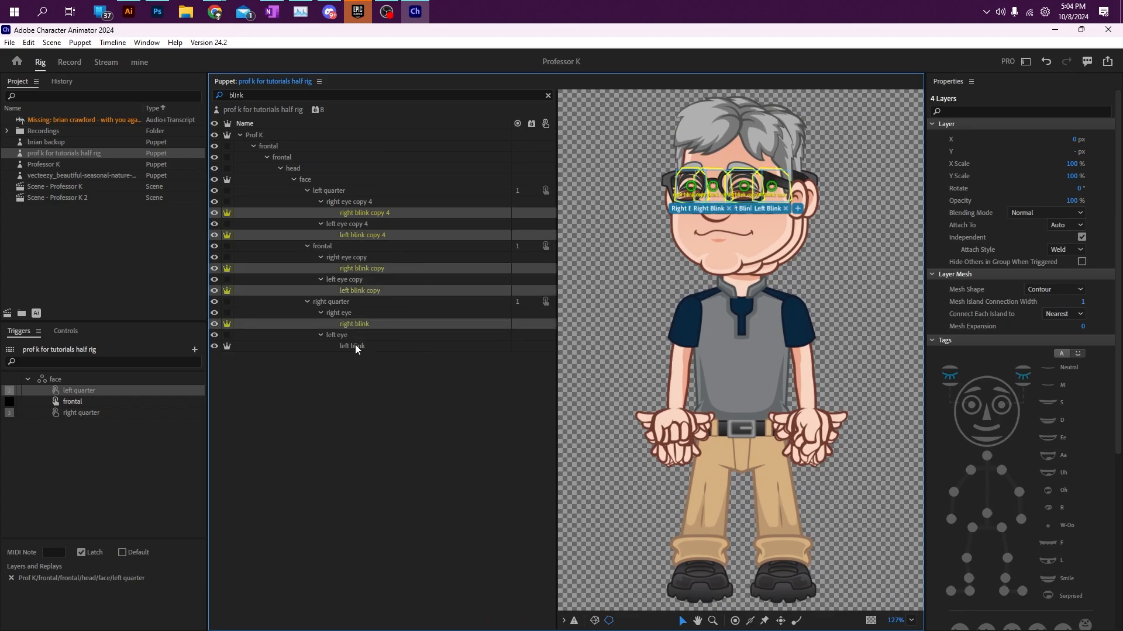
pyautogui.keyDown('ctrl'); pyautogui.click(355, 346); pyautogui.keyUp('ctrl')
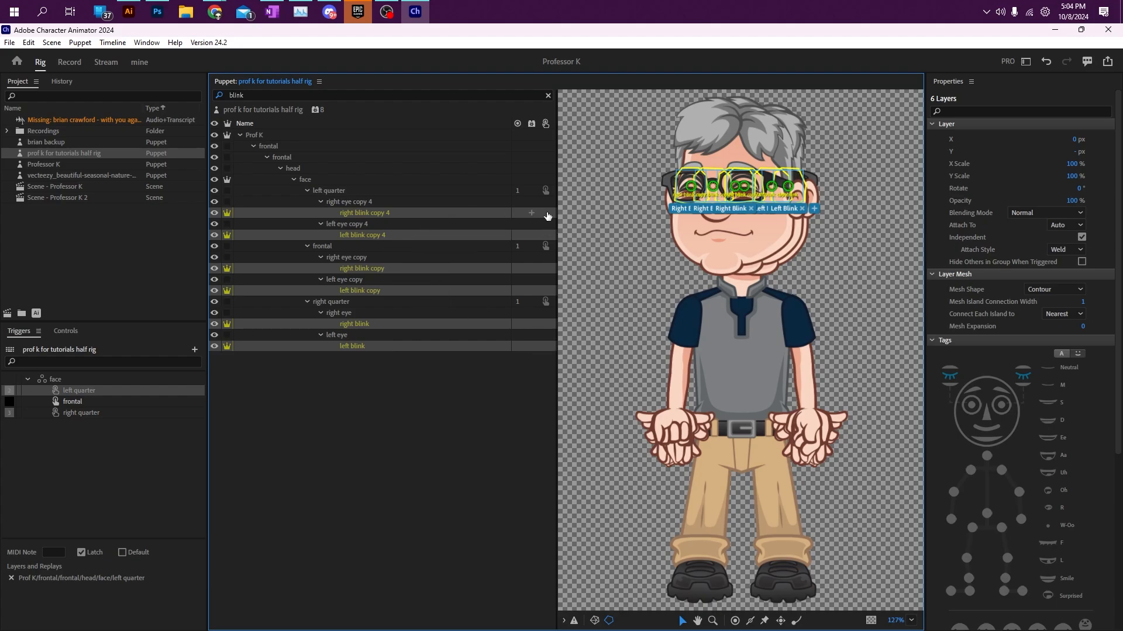
pyautogui.click(532, 214)
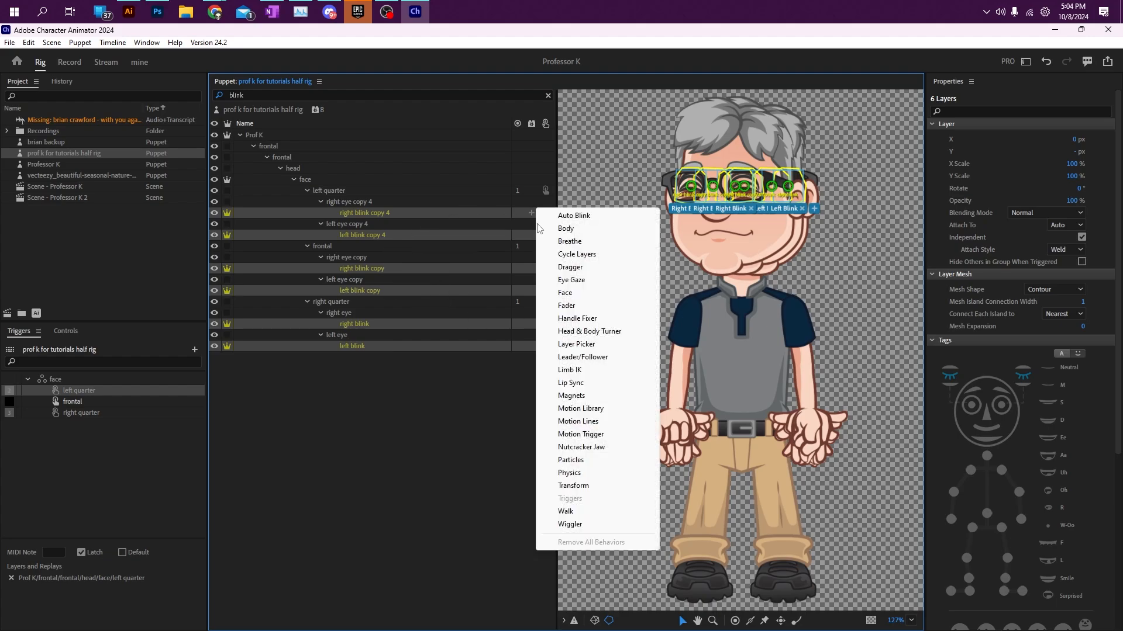
pyautogui.click(578, 254)
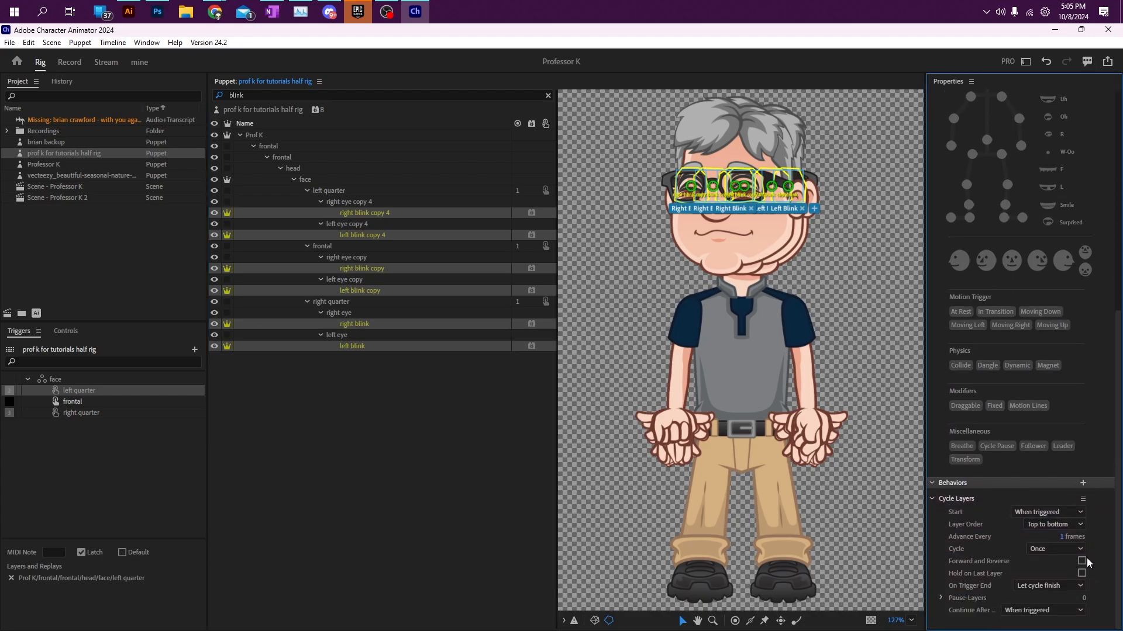
pyautogui.click(1082, 561)
pyautogui.click(1083, 574)
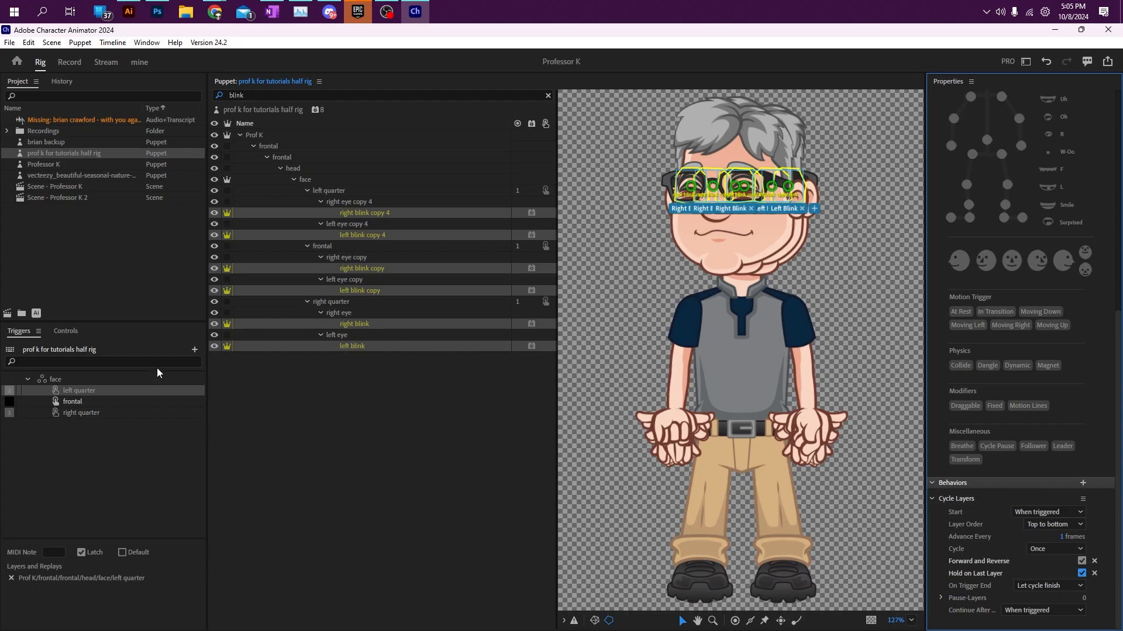
# Create a new trigger, move it out of the face swap set to the top of the list, and collapse the face set
pyautogui.click(195, 351)
pyautogui.click(243, 364)
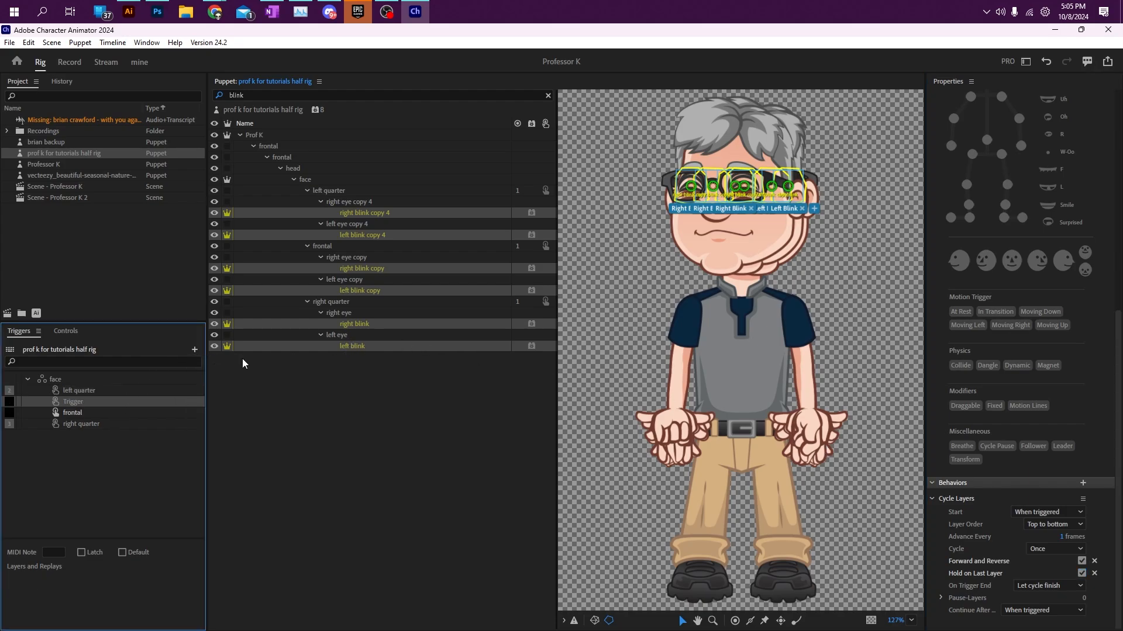
pyautogui.moveTo(83, 404); pyautogui.dragTo(31, 388)
pyautogui.click(27, 391)
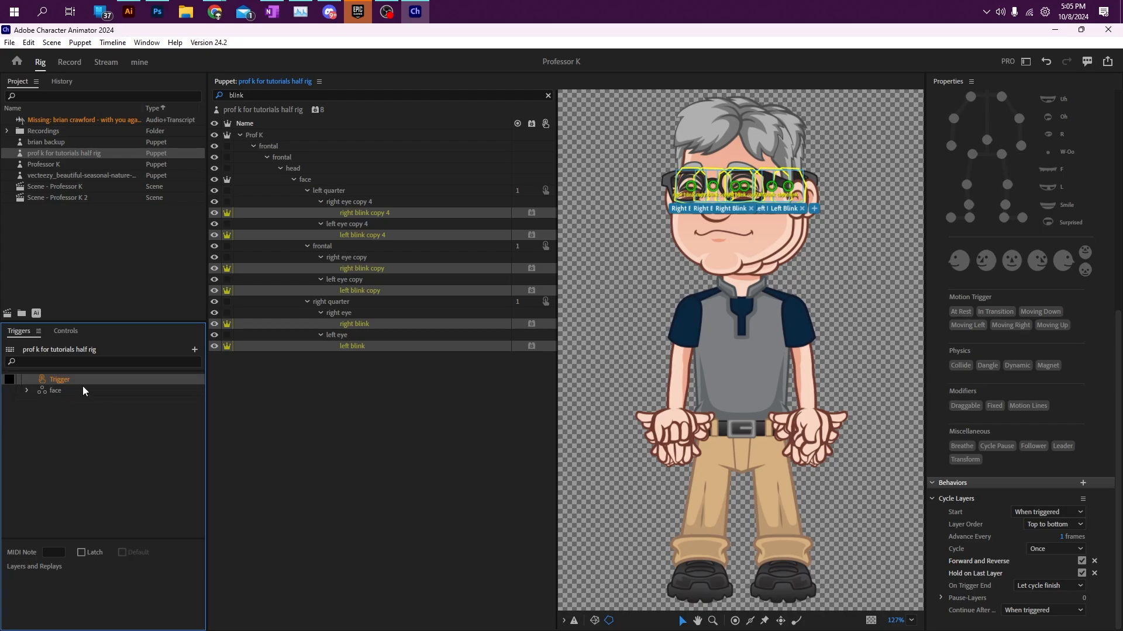
# Add the six selected blink layers to the new trigger and assign it key 1
pyautogui.moveTo(346, 348); pyautogui.dragTo(55, 383)
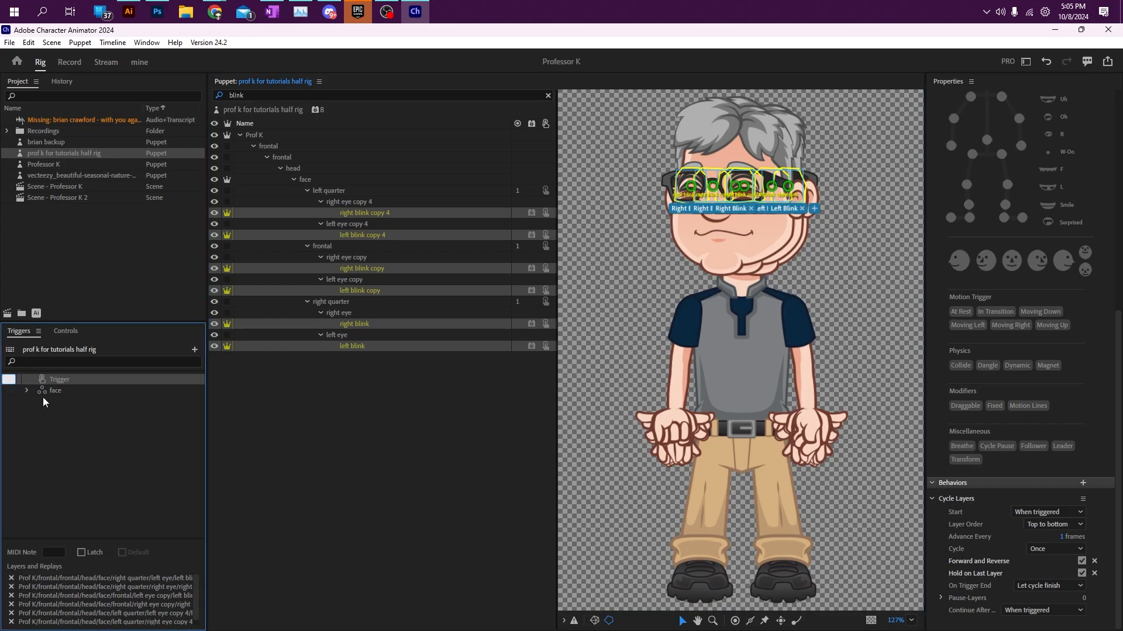
pyautogui.write('1')
pyautogui.click(82, 458)
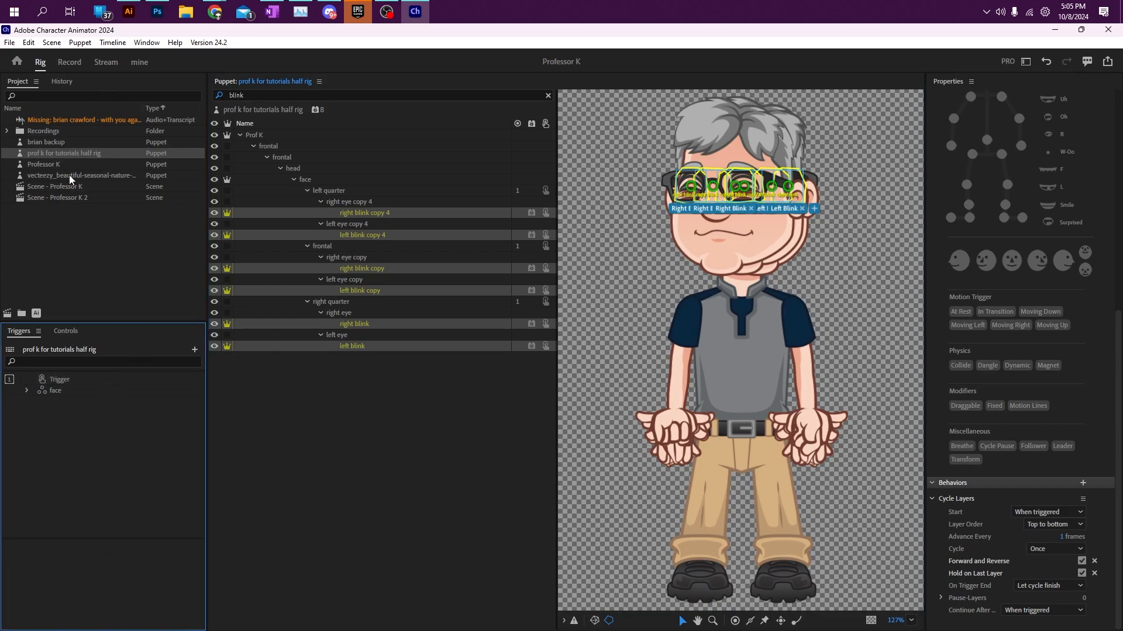
# Create a scene from the half-rig puppet, then return to rigging it
pyautogui.click(7, 314)
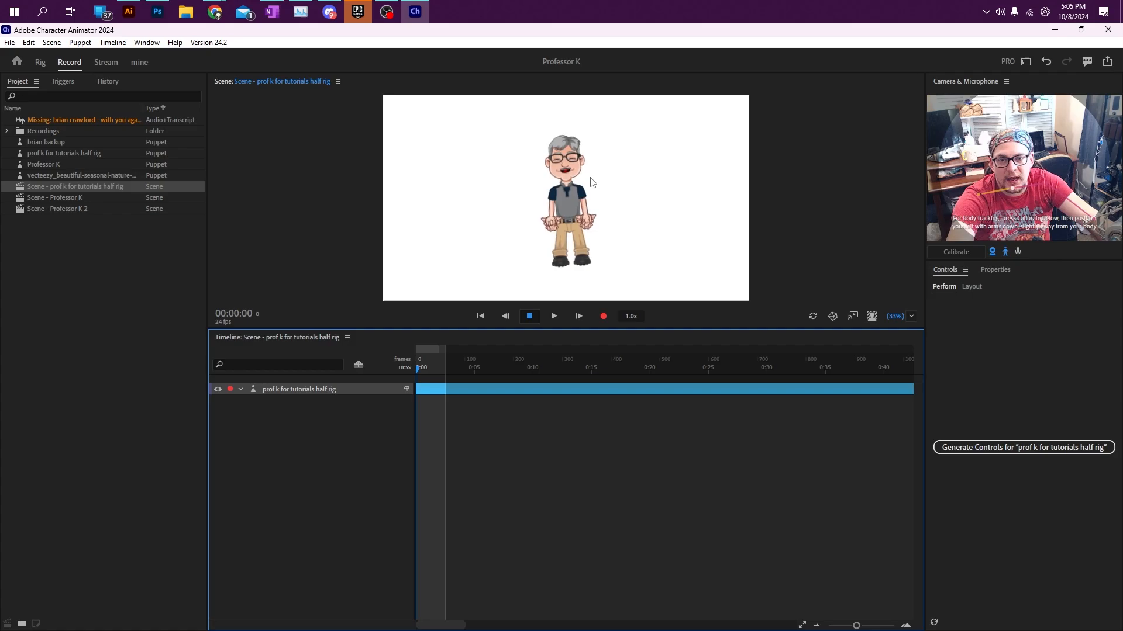
pyautogui.click(40, 62)
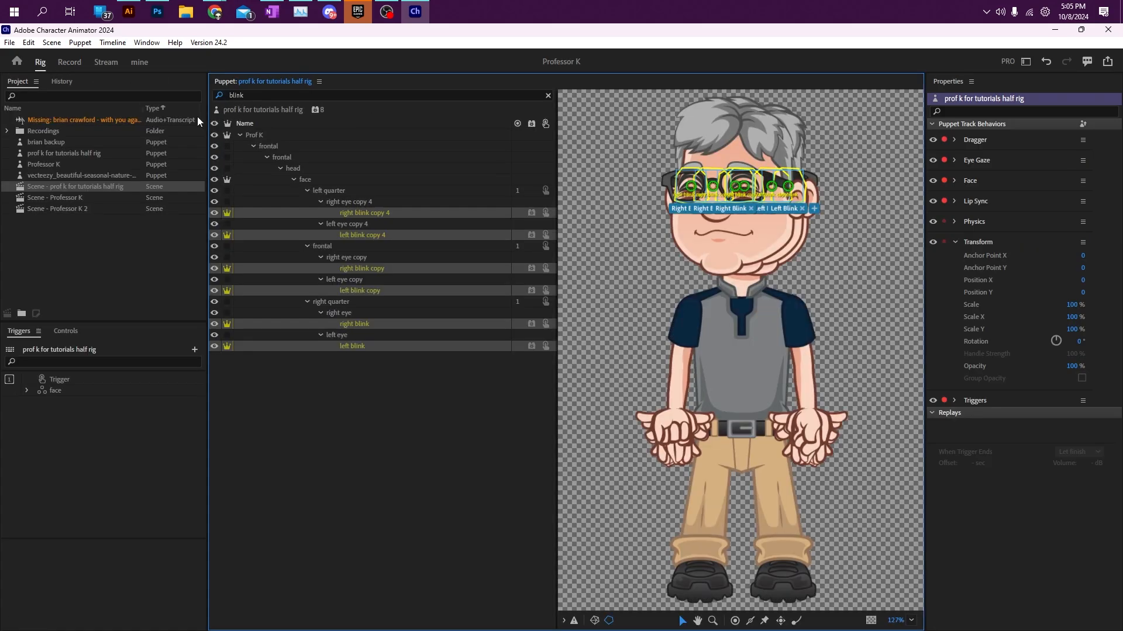
# Add a horizontal stick to the Prof K group along the soles, spanning both shoes
pyautogui.click(269, 135)
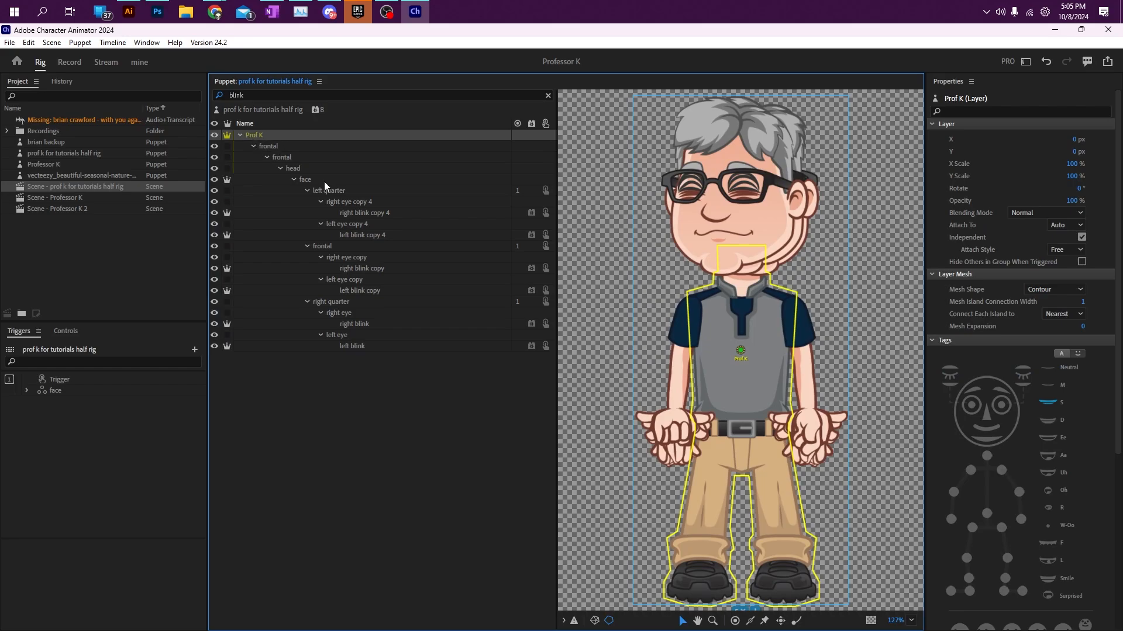
pyautogui.click(750, 621)
pyautogui.moveTo(712, 599); pyautogui.dragTo(799, 597)
pyautogui.moveTo(813, 595); pyautogui.dragTo(813, 594)
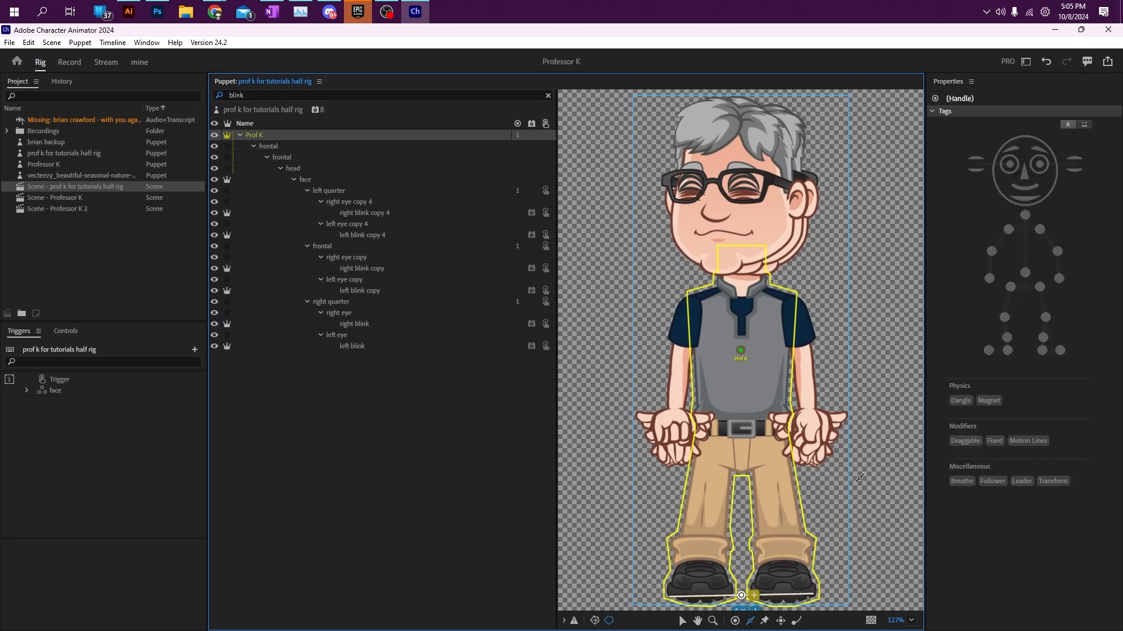
# Apply the Fixed tag to the selected stick handle between the shoes
pyautogui.click(994, 440)
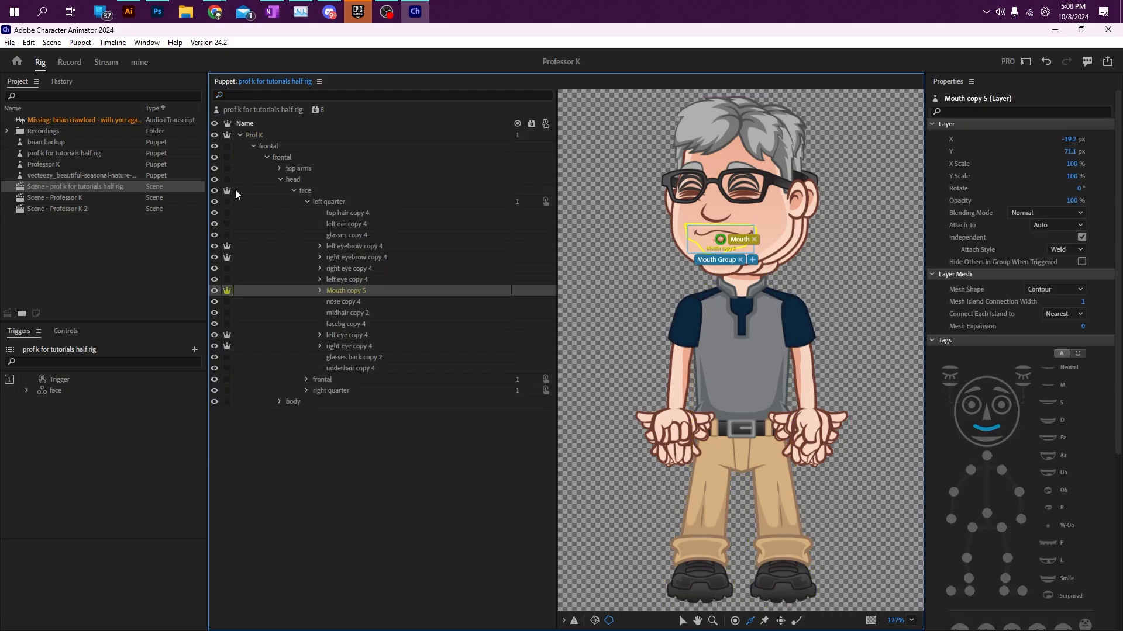
pyautogui.click(195, 349)
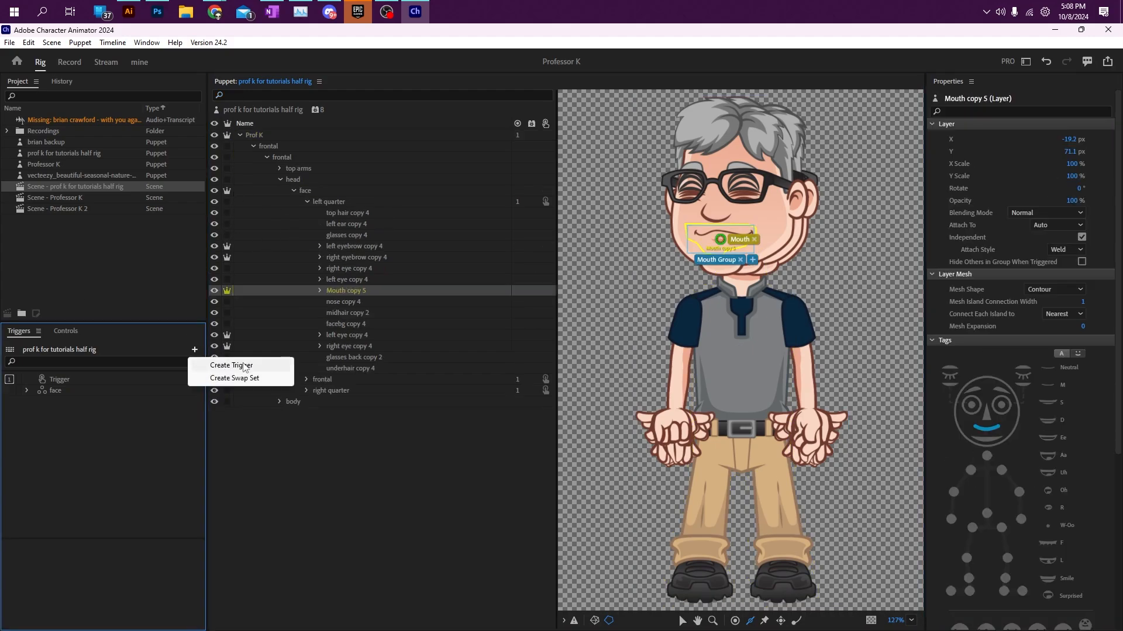
pyautogui.click(244, 366)
pyautogui.hotkey('ctrl', 'z')
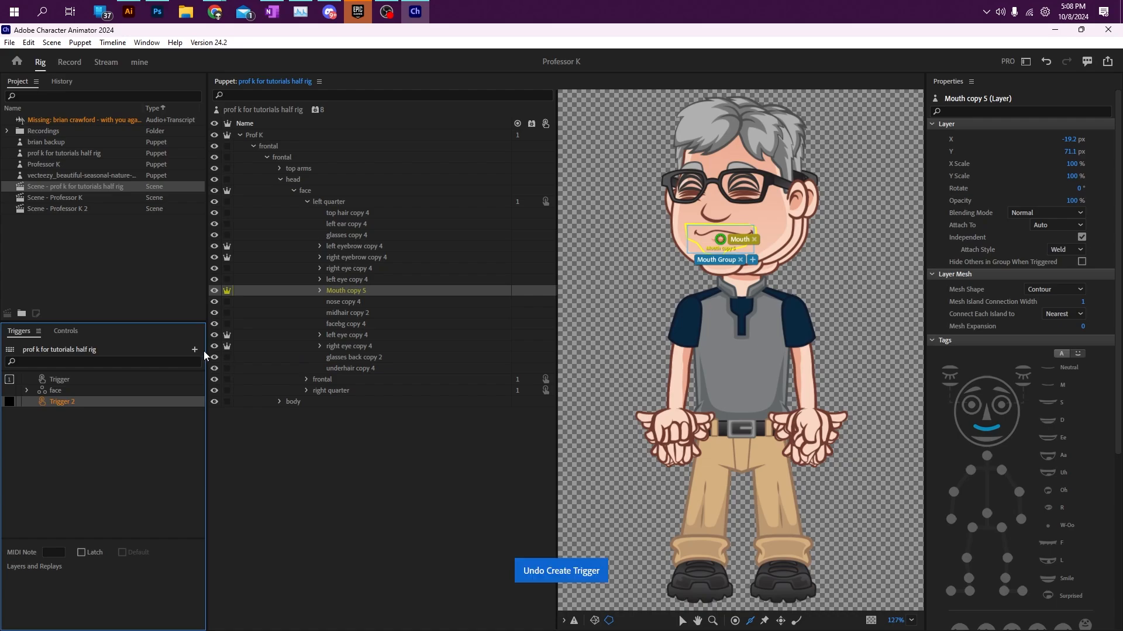
# Create a new swap set below the face set and add four empty triggers to it
pyautogui.click(194, 349)
pyautogui.click(225, 379)
pyautogui.click(195, 350)
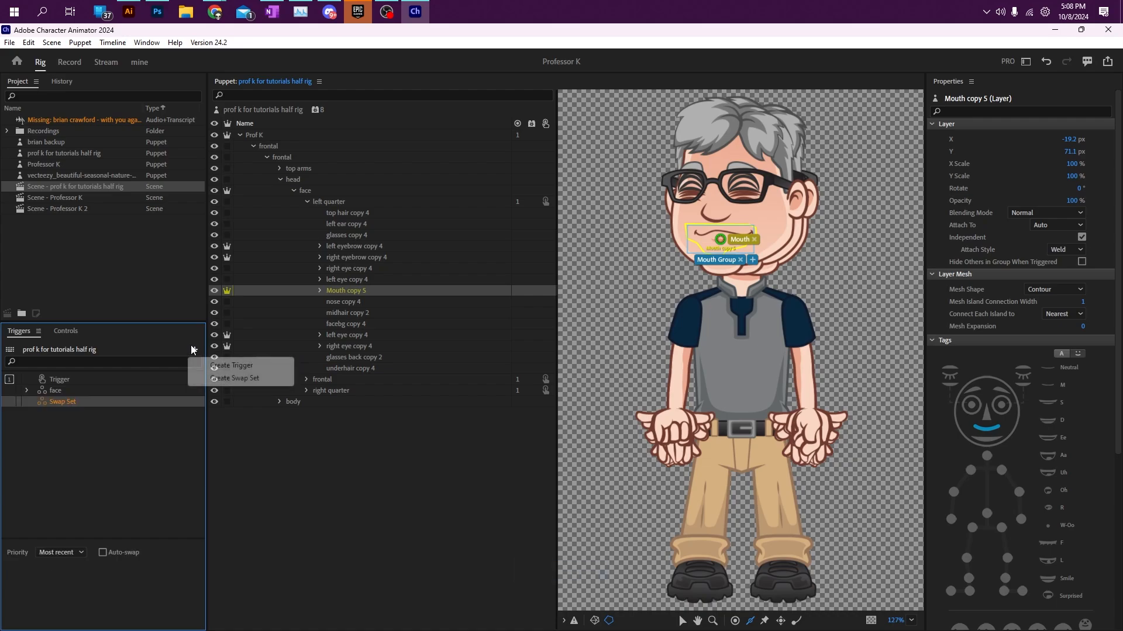
pyautogui.click(211, 366)
pyautogui.click(195, 349)
pyautogui.click(206, 366)
pyautogui.click(195, 350)
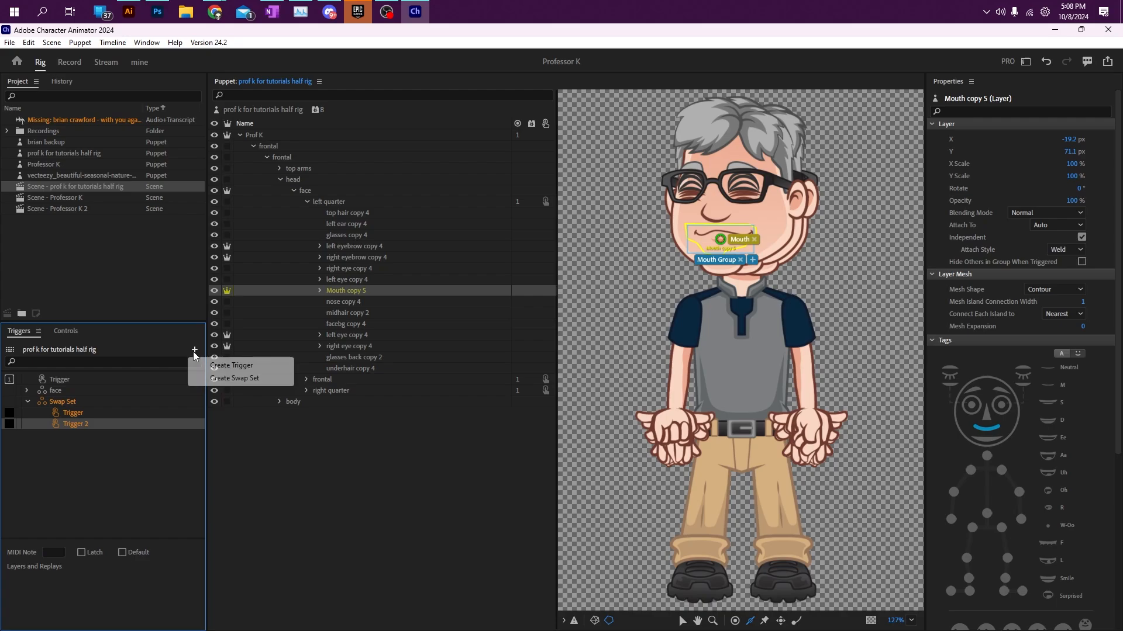
pyautogui.click(207, 366)
pyautogui.click(195, 350)
pyautogui.click(209, 366)
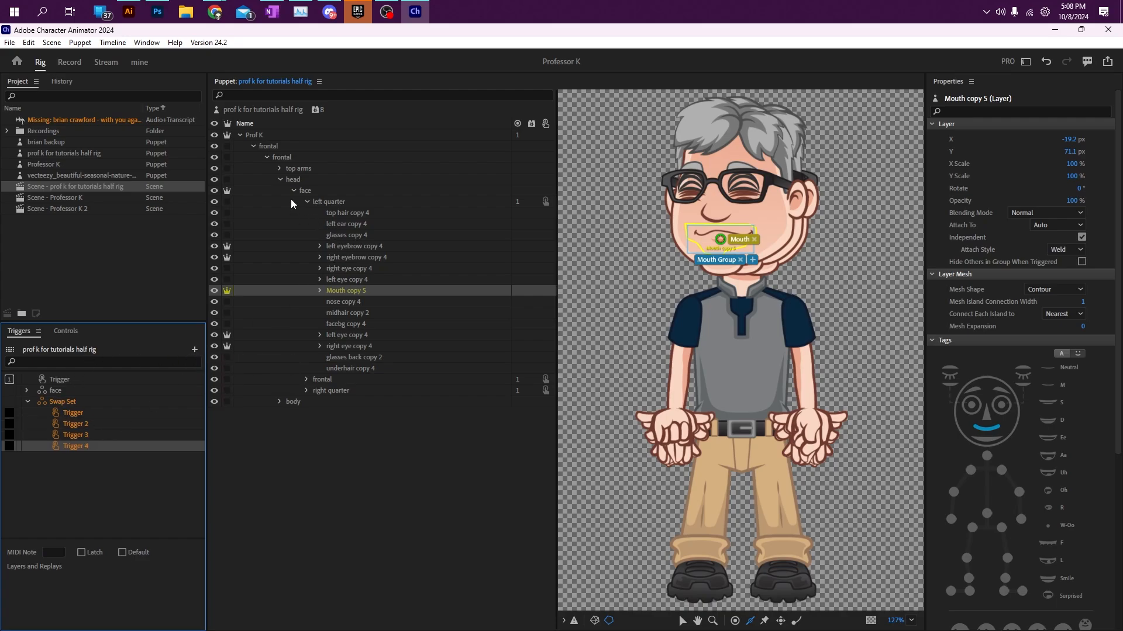
# Assign the right arm and left arm layers of the top arms group to the new swap set's first trigger
pyautogui.click(280, 180)
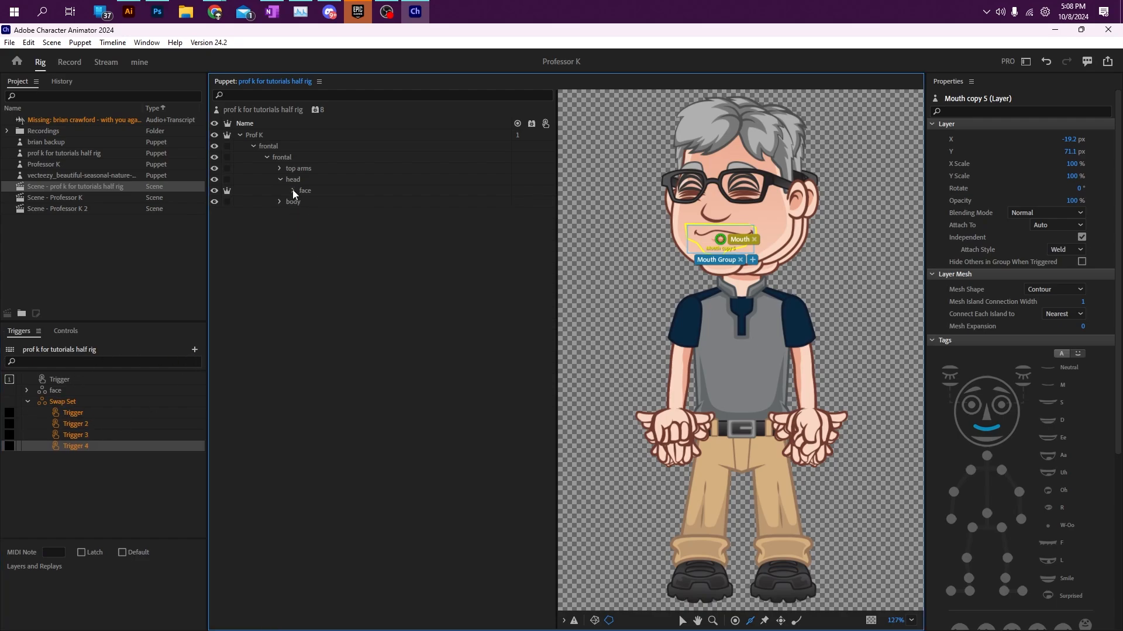
pyautogui.click(279, 168)
pyautogui.click(312, 180)
pyautogui.keyDown('shift'); pyautogui.click(311, 191); pyautogui.keyUp('shift')
pyautogui.moveTo(311, 191); pyautogui.dragTo(74, 417)
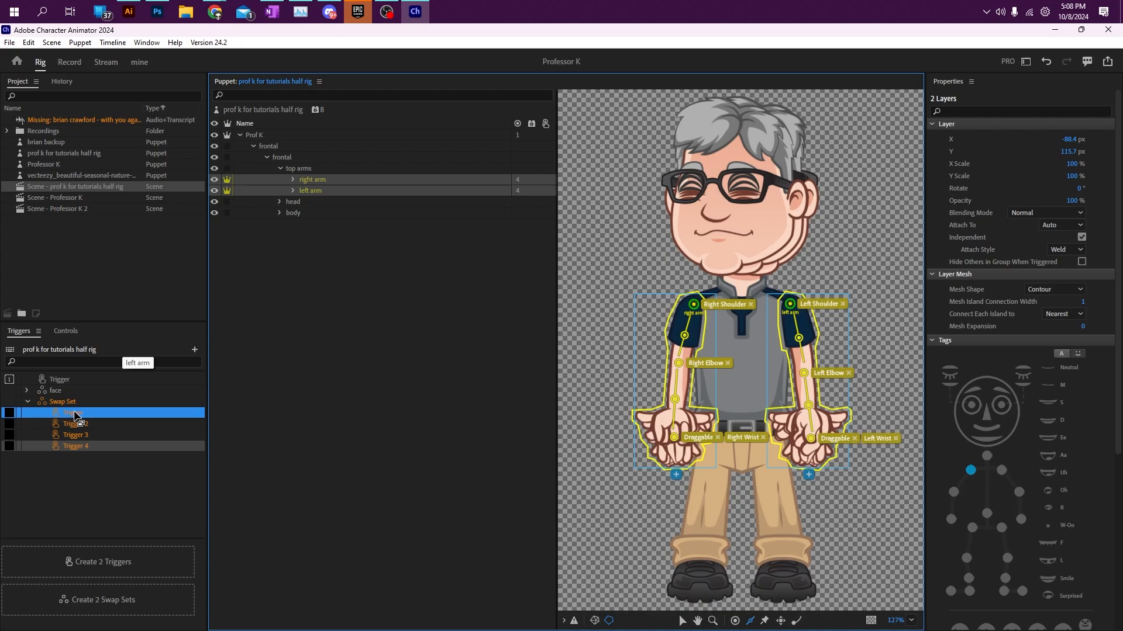
# Assign the body group's right arm and left arm layers to the swap set's fourth trigger
pyautogui.click(280, 214)
pyautogui.click(317, 268)
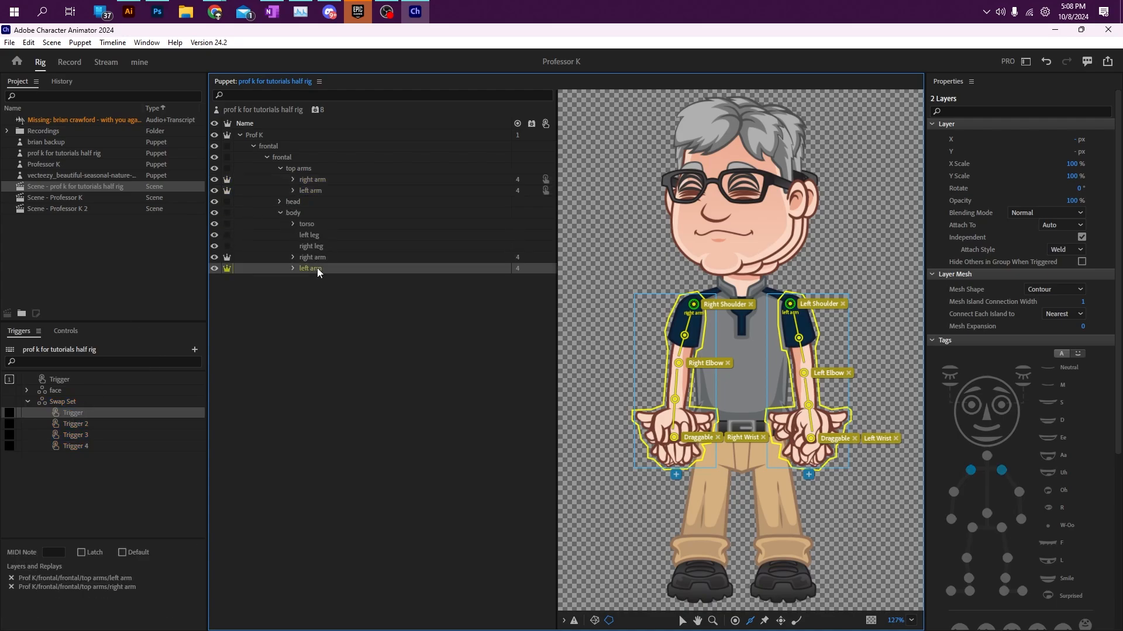
pyautogui.keyDown('shift'); pyautogui.click(318, 258); pyautogui.keyUp('shift')
pyautogui.moveTo(318, 257); pyautogui.dragTo(78, 448)
# Rename the swap set's first trigger as "top arms" and its fourth trigger as "bottom arms"
pyautogui.rightClick(76, 412)
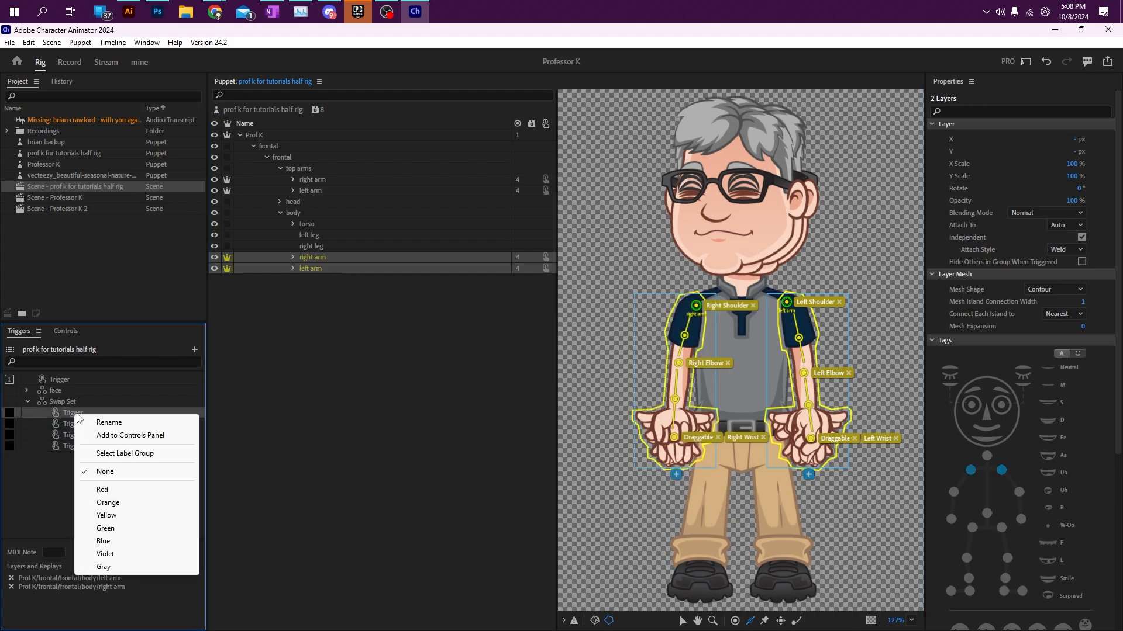
pyautogui.click(111, 421)
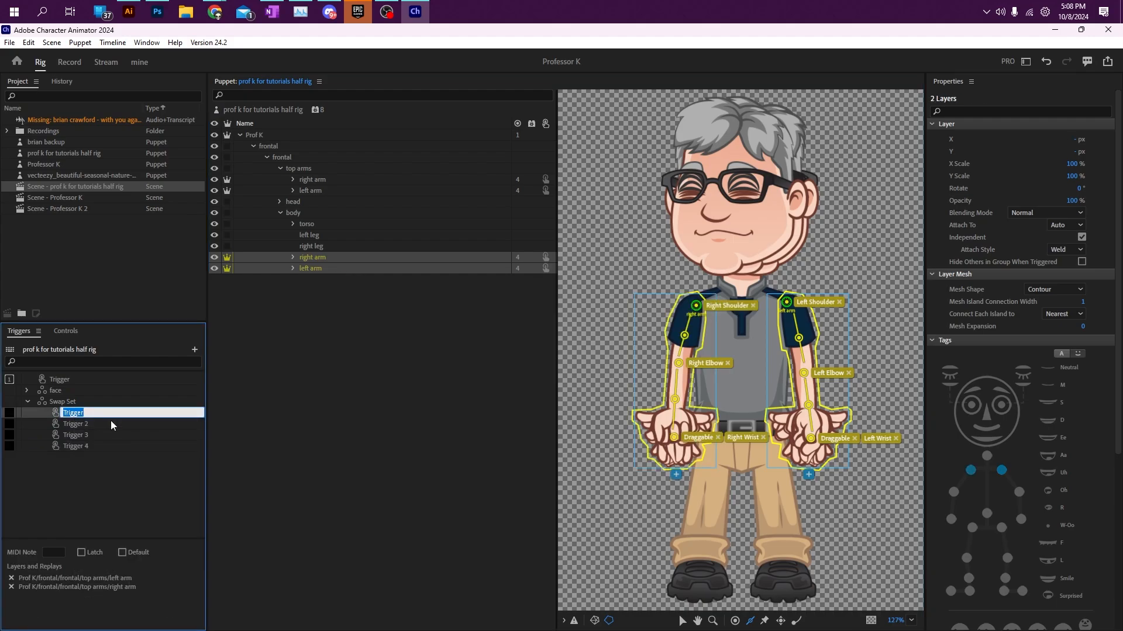
pyautogui.write('top arms')
pyautogui.press('Return')
pyautogui.rightClick(79, 445)
pyautogui.click(107, 451)
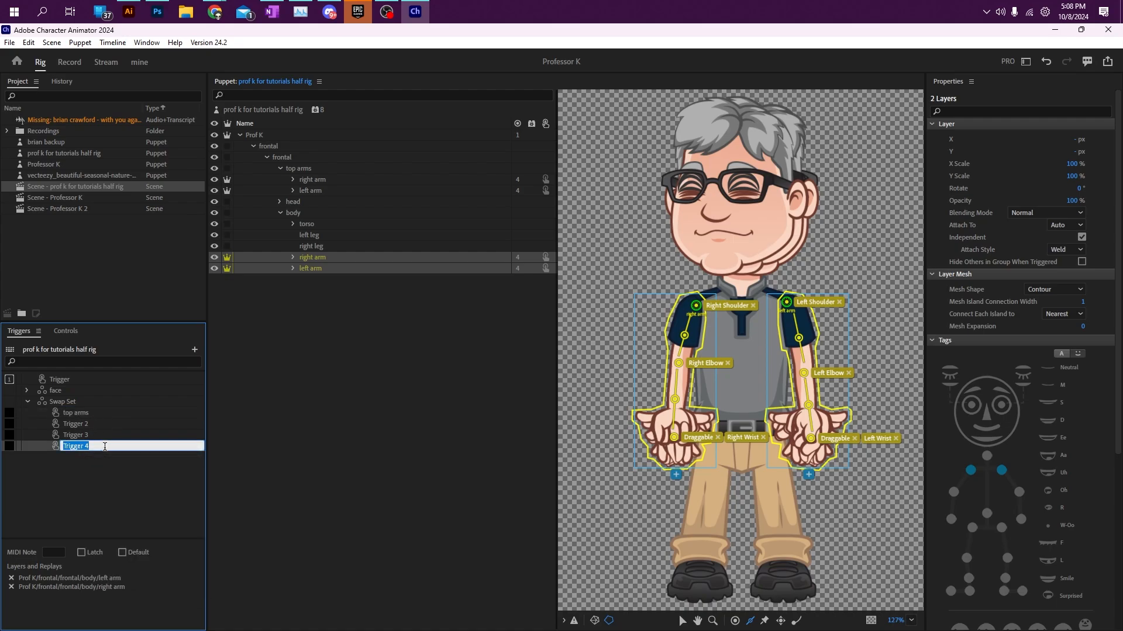
pyautogui.write('bottom arms')
pyautogui.press('Return')
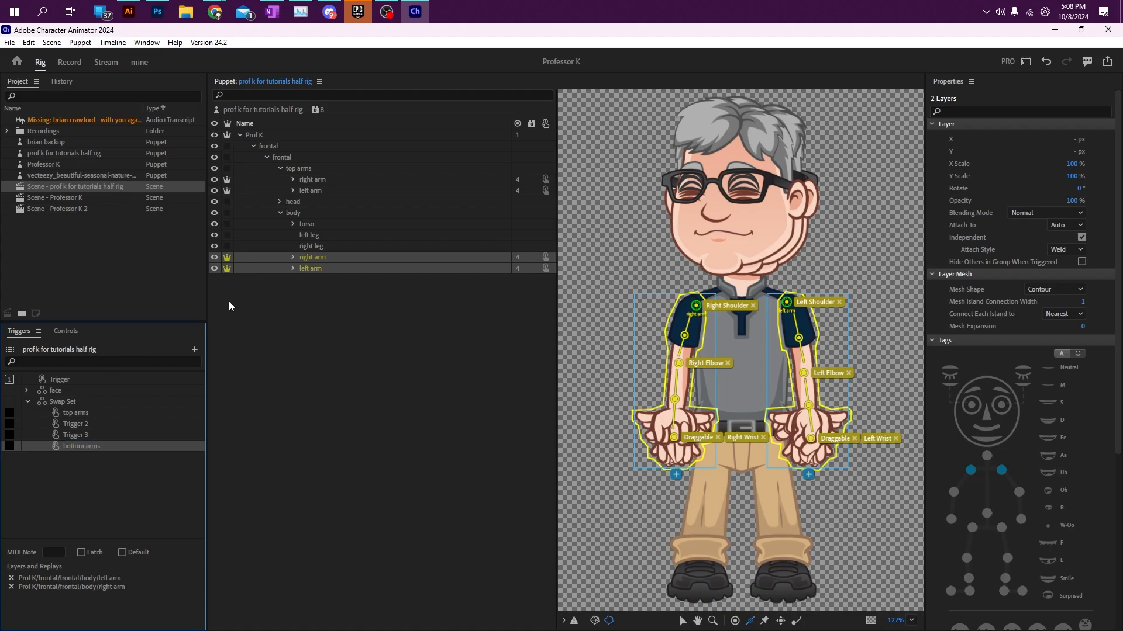
# Assign the body's left arm and the top arms group's right arm to the second trigger, renaming it "right arm top"
pyautogui.click(325, 318)
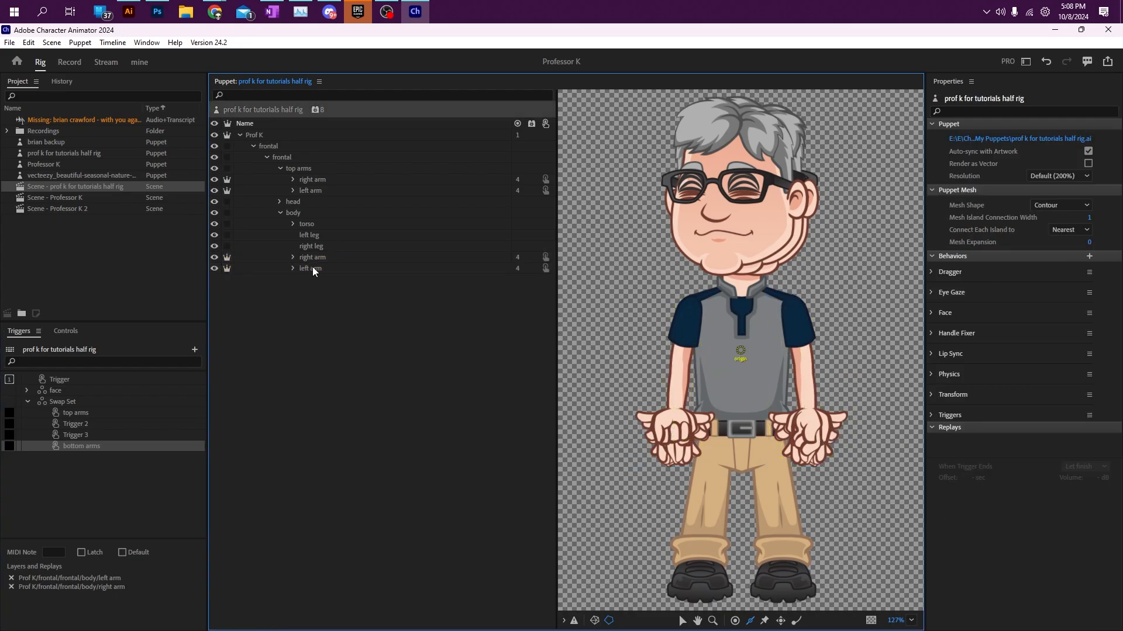
pyautogui.click(317, 268)
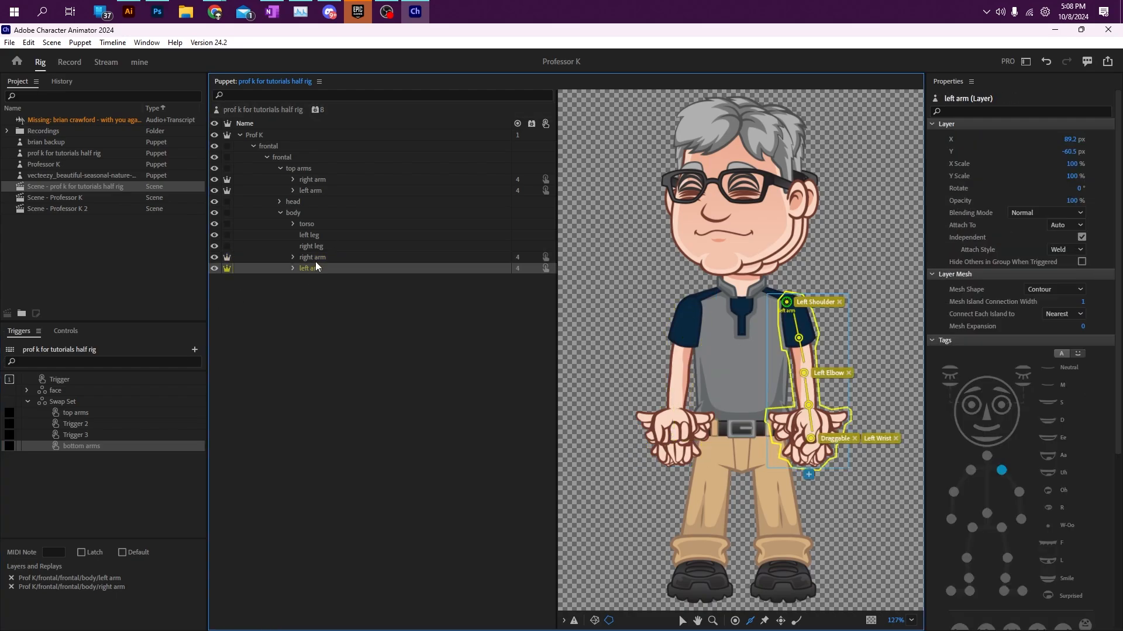
pyautogui.keyDown('ctrl'); pyautogui.click(323, 182); pyautogui.keyUp('ctrl')
pyautogui.moveTo(325, 187); pyautogui.dragTo(78, 428)
pyautogui.rightClick(78, 429)
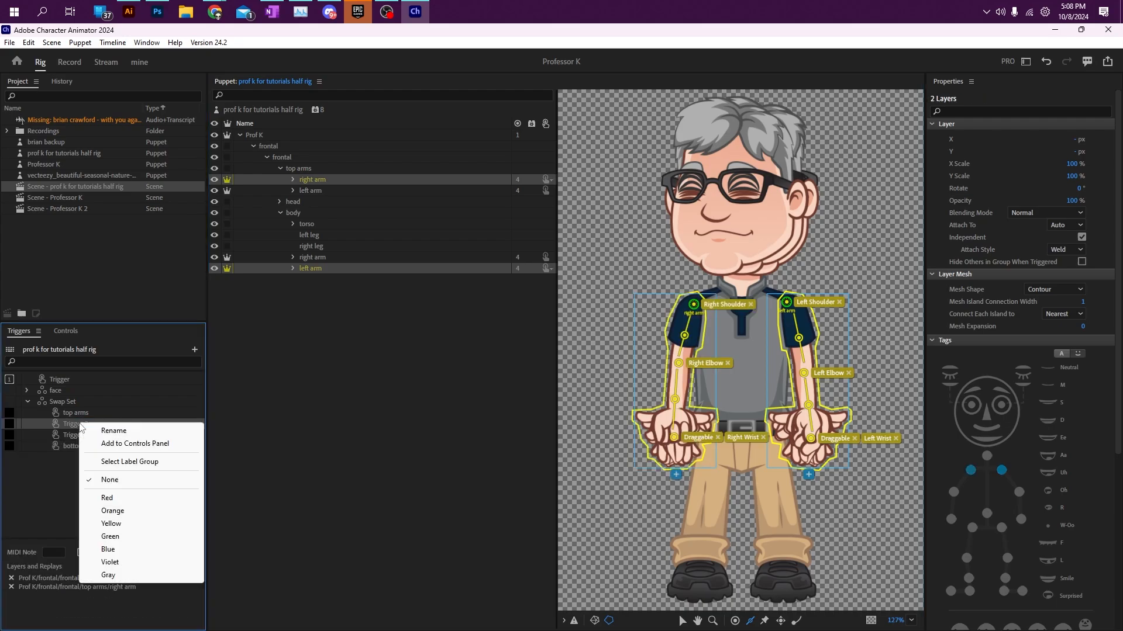
pyautogui.click(117, 431)
pyautogui.write('r')
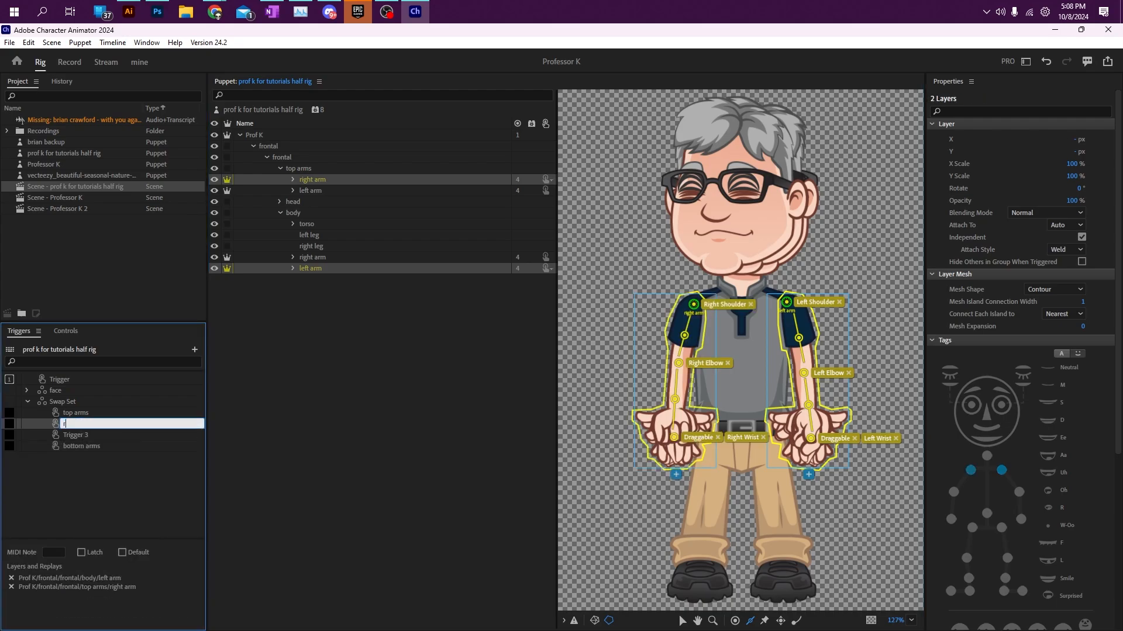
pyautogui.write('ight arm top')
pyautogui.press('Return')
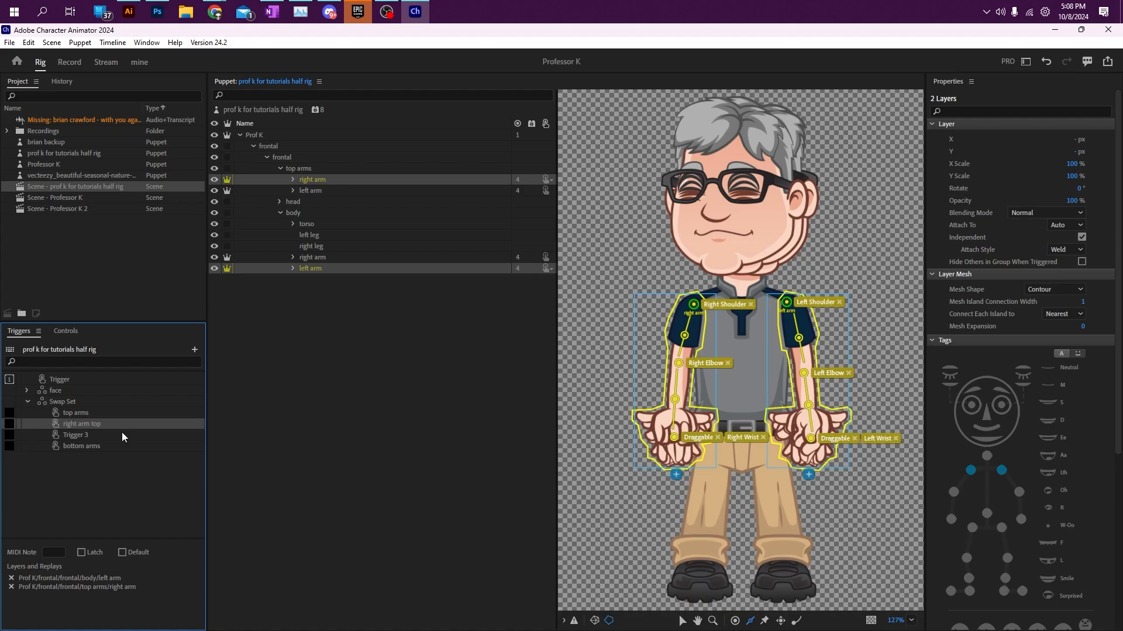
# Assign the body's right arm and the top arms group's left arm to the third trigger, renaming it "left arm top"
pyautogui.click(315, 258)
pyautogui.keyDown('ctrl'); pyautogui.click(320, 191); pyautogui.keyUp('ctrl')
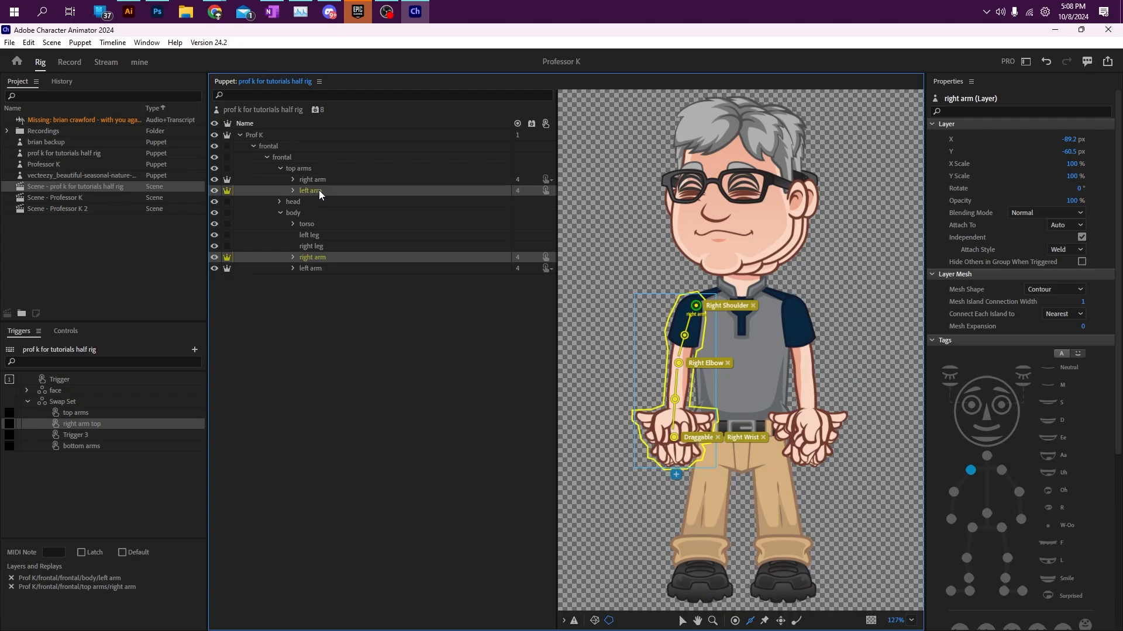
pyautogui.moveTo(320, 190); pyautogui.dragTo(83, 438)
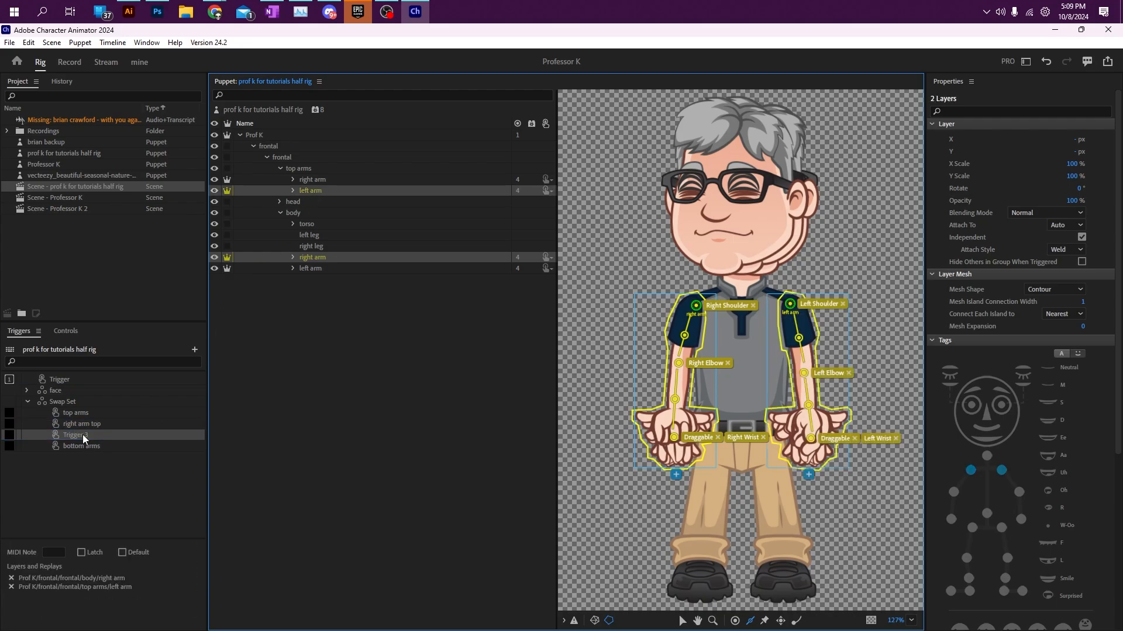
pyautogui.rightClick(83, 436)
pyautogui.click(120, 443)
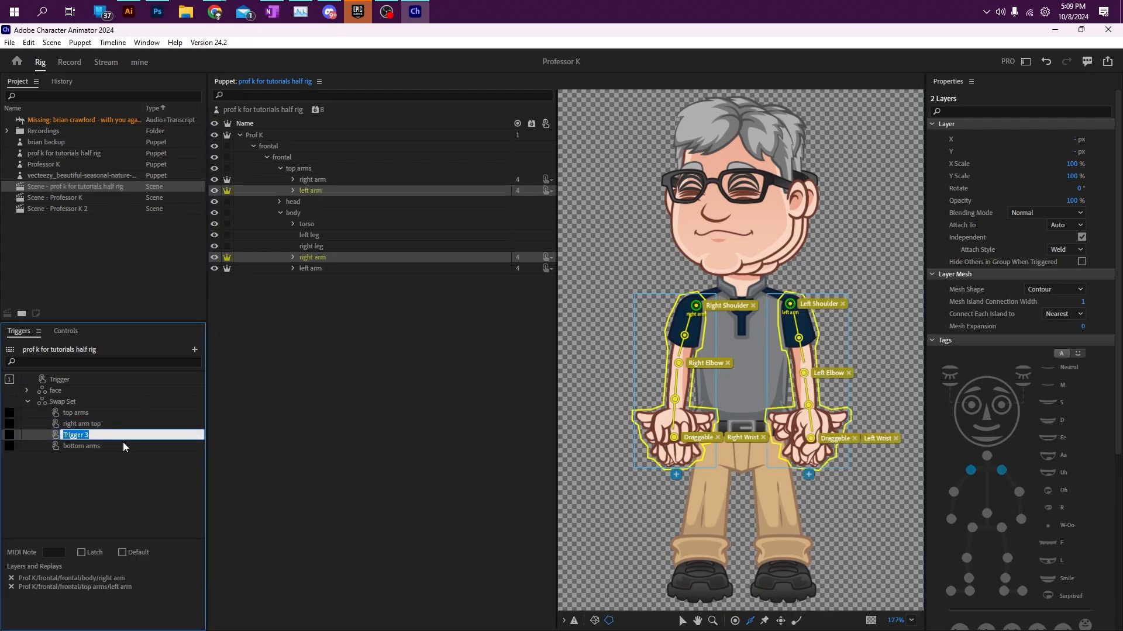
pyautogui.write('left arm top')
pyautogui.press('Return')
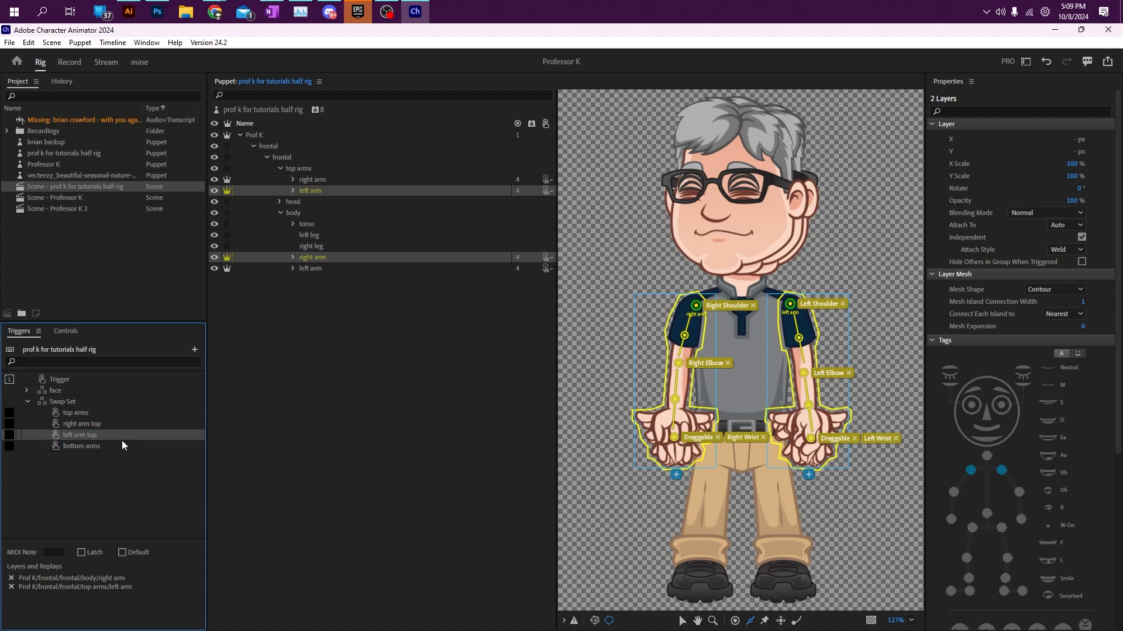
# Make bottom arms the default trigger and assign keys Z, X and C to top arms, right arm top and left arm top
pyautogui.click(84, 414)
pyautogui.click(95, 447)
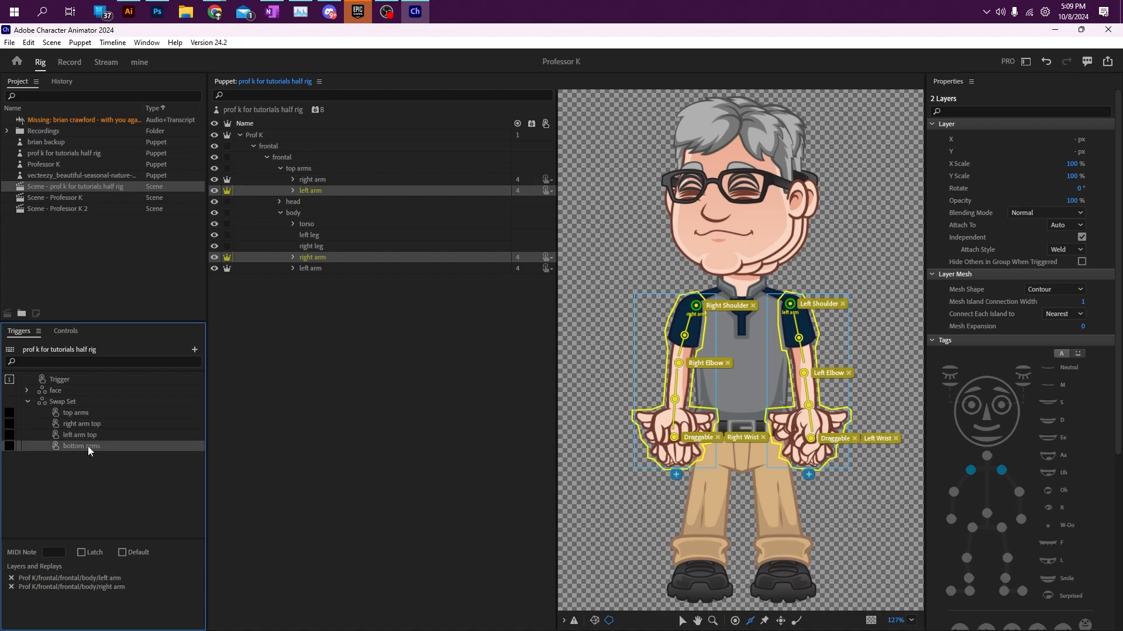
pyautogui.click(11, 412)
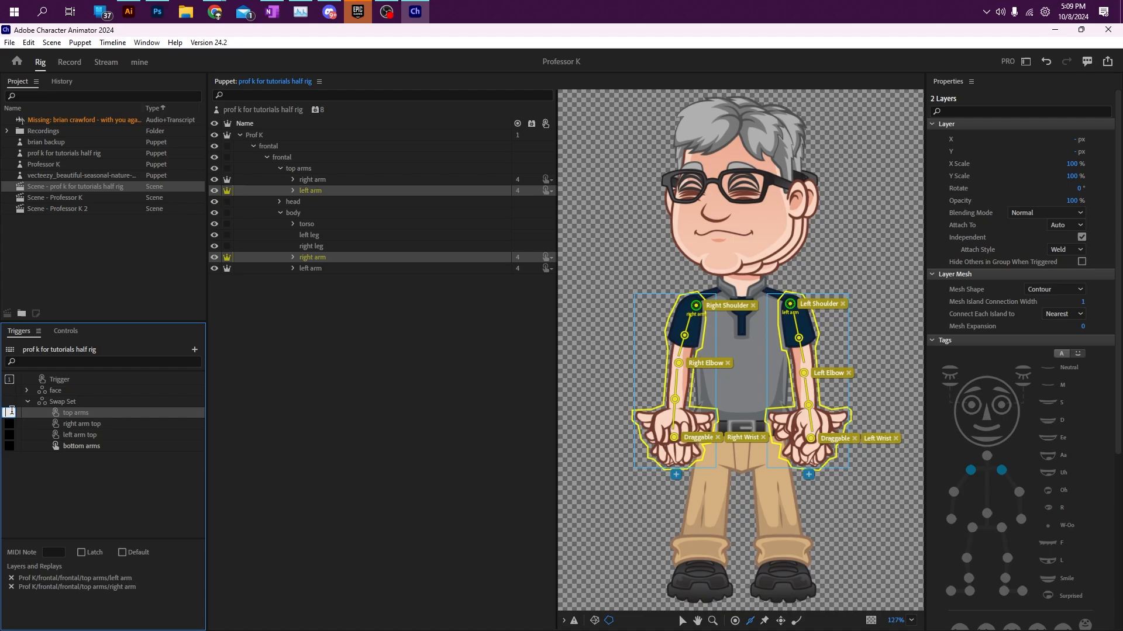
pyautogui.write('2')
pyautogui.click(10, 424)
pyautogui.click(11, 436)
pyautogui.write('c')
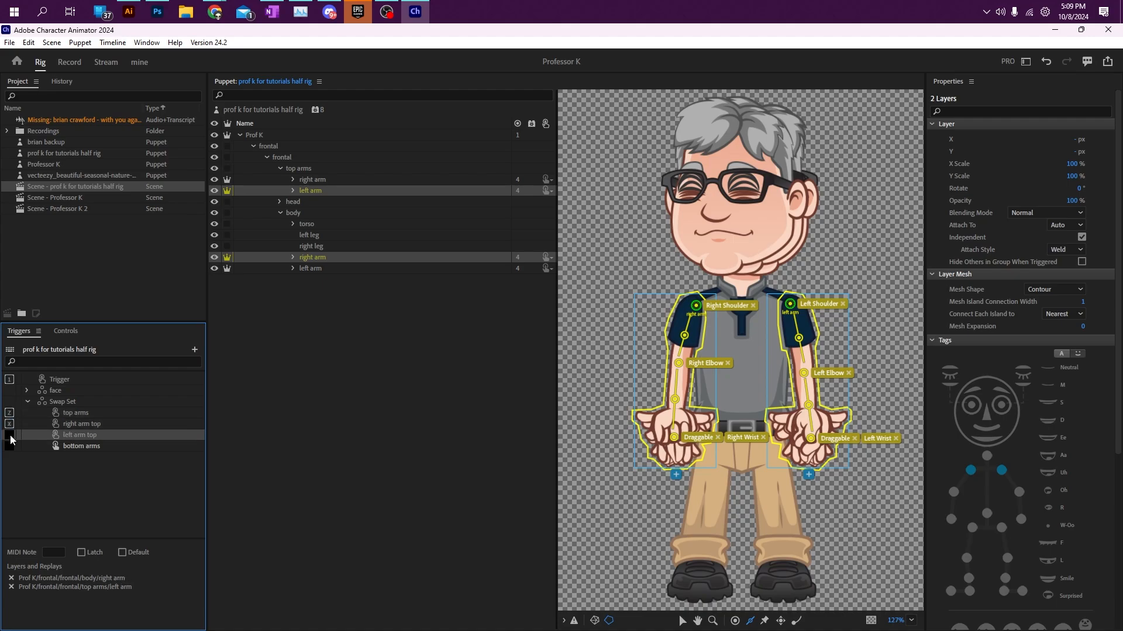
# Turn on Latch for the top arms, right arm top and left arm top triggers
pyautogui.keyDown('shift'); pyautogui.click(87, 418); pyautogui.keyUp('shift')
pyautogui.click(82, 552)
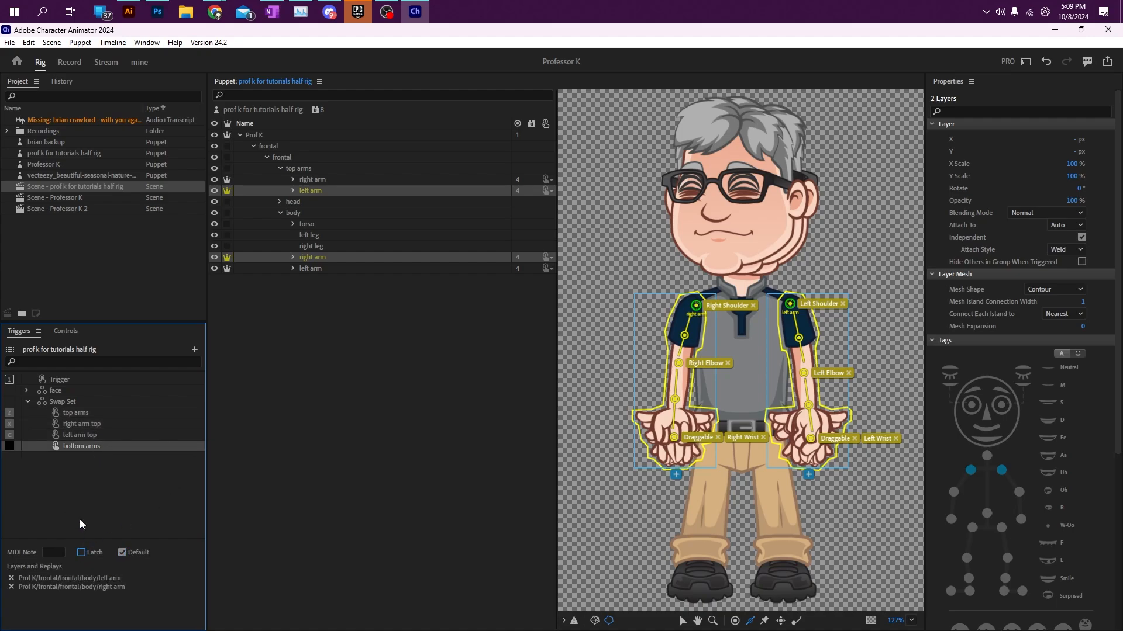
# Check the Latch settings of the blink trigger and the face set's triggers, and collapse both swap sets
pyautogui.click(65, 380)
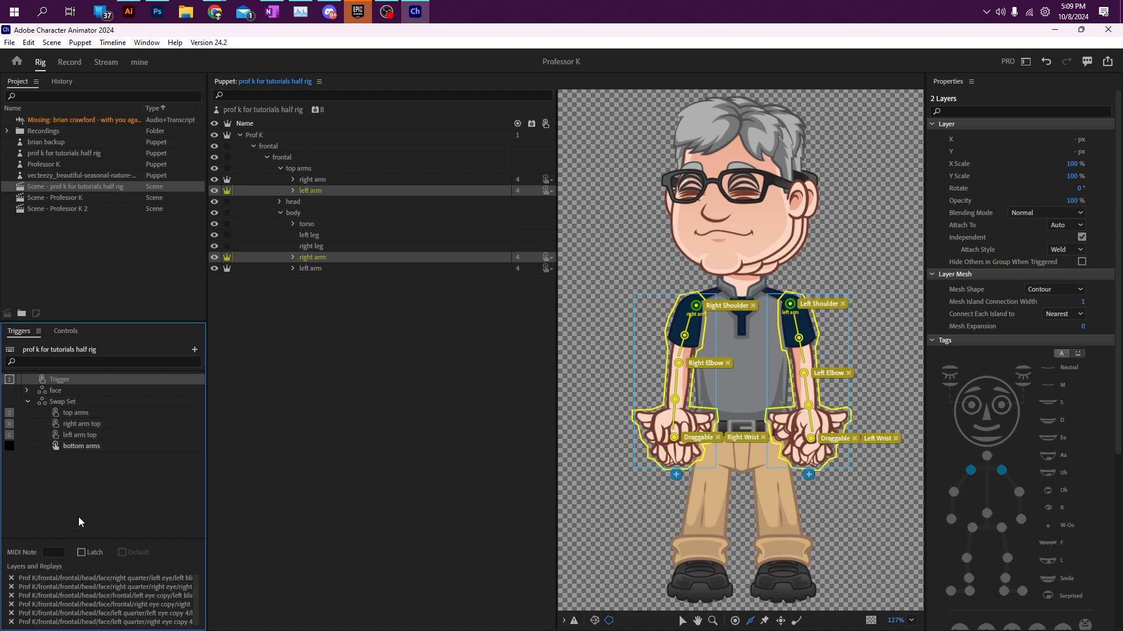
pyautogui.click(27, 390)
pyautogui.click(78, 402)
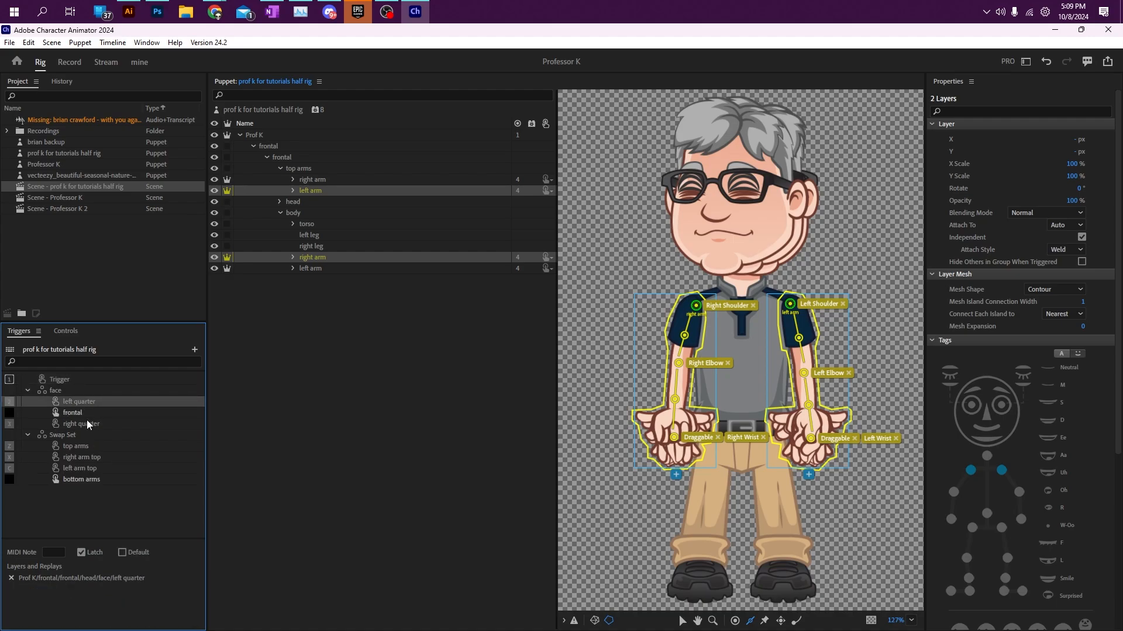
pyautogui.keyDown('shift'); pyautogui.click(61, 426); pyautogui.keyUp('shift')
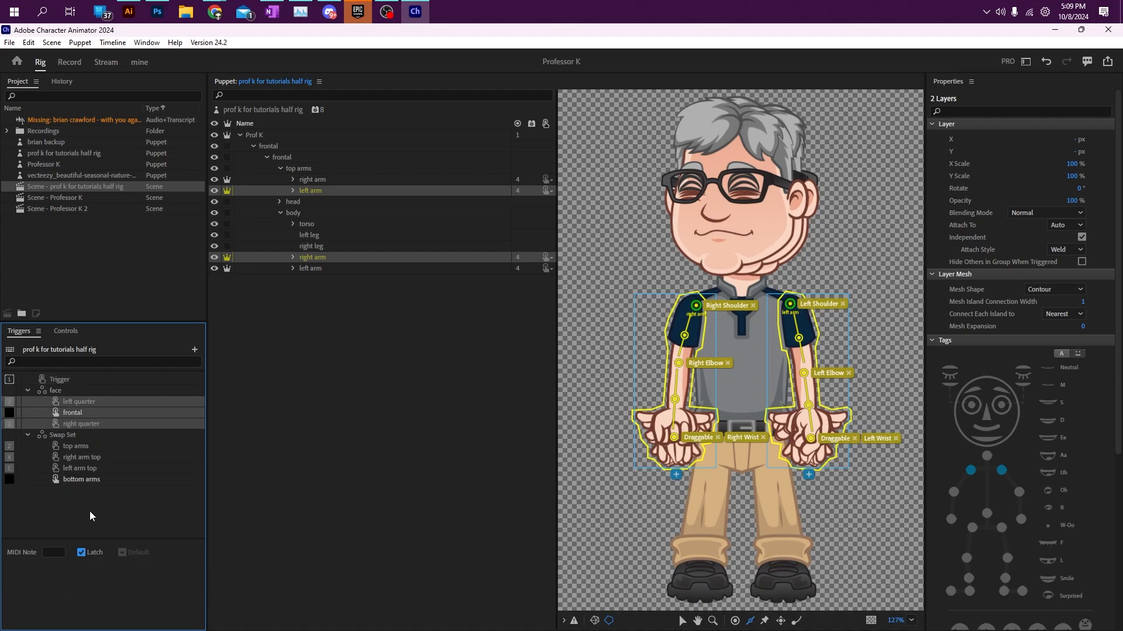
pyautogui.click(75, 486)
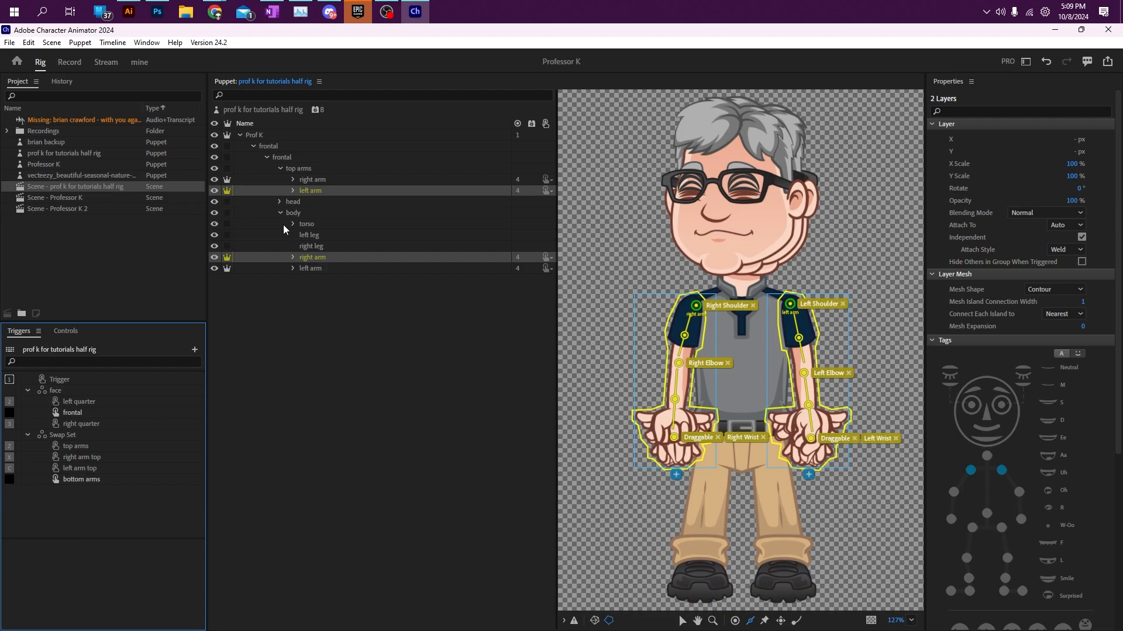
pyautogui.click(27, 435)
pyautogui.click(27, 390)
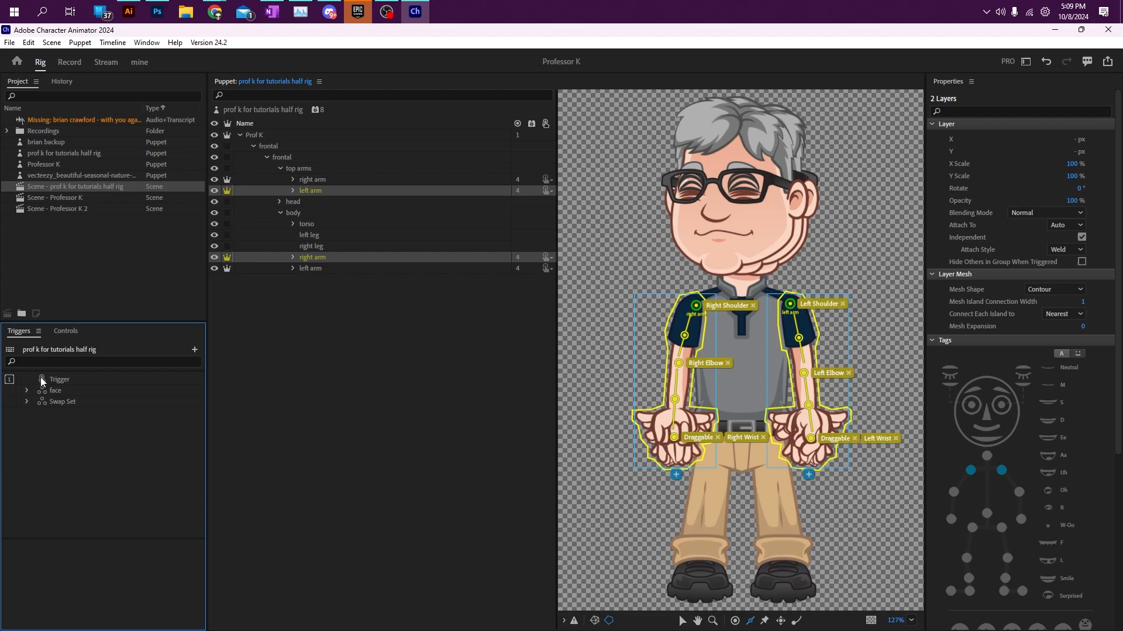
# Create a swap set from the hands copy group inside the body's left arm
pyautogui.click(293, 268)
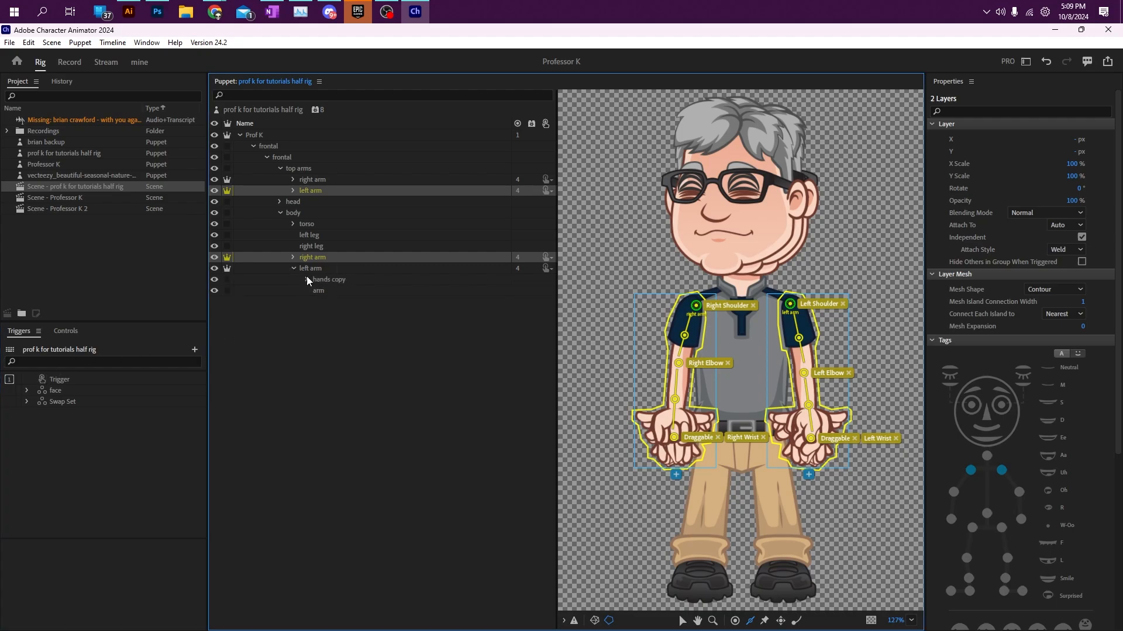
pyautogui.click(307, 280)
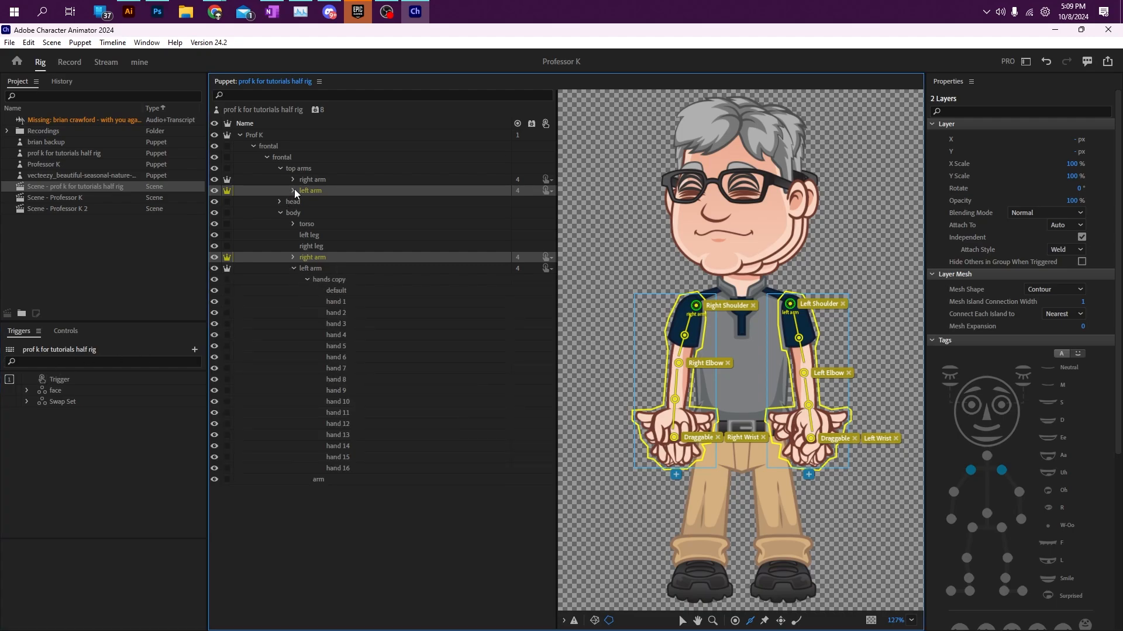
pyautogui.click(292, 191)
pyautogui.click(293, 191)
pyautogui.click(195, 351)
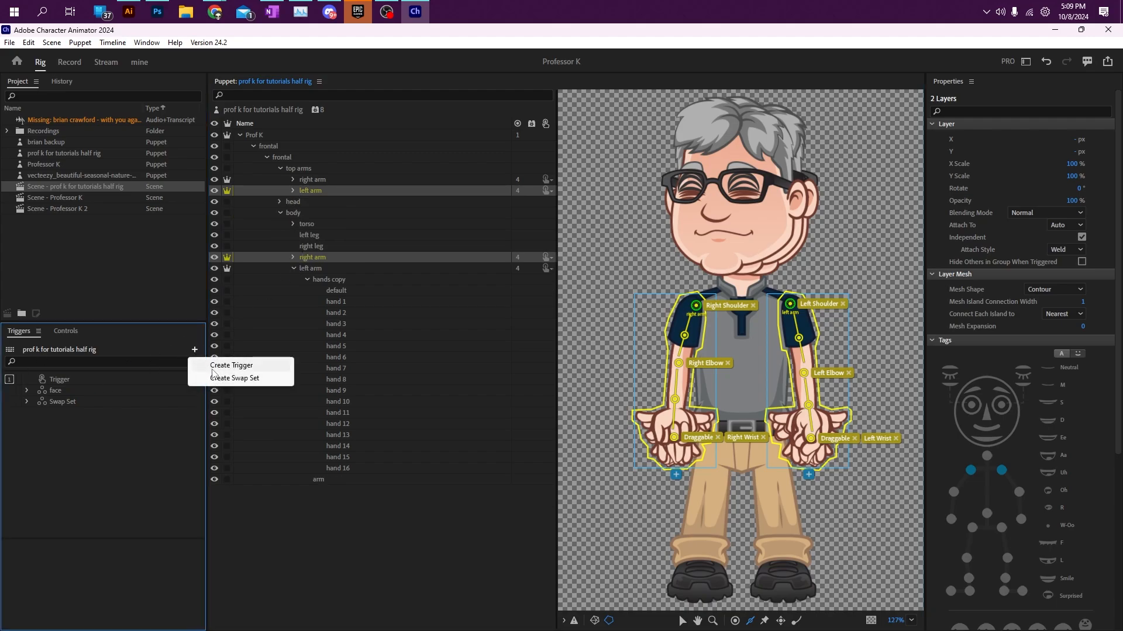
pyautogui.click(311, 261)
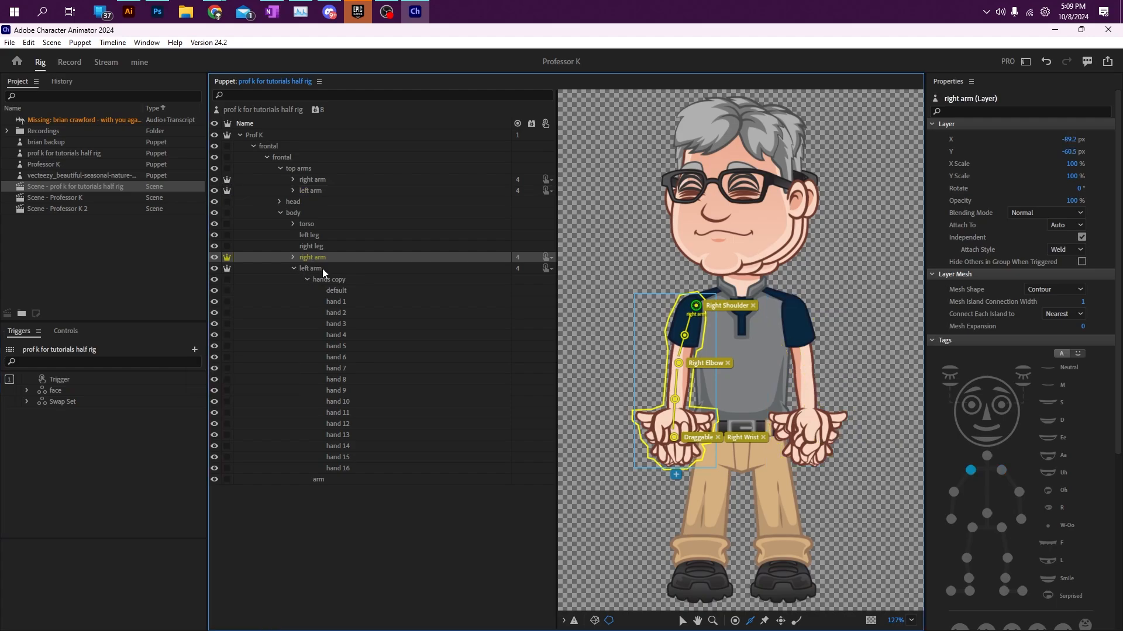
pyautogui.moveTo(323, 273)
pyautogui.mouseDown()
pyautogui.moveTo(279, 298)
pyautogui.moveTo(88, 602)
pyautogui.moveTo(318, 323)
pyautogui.moveTo(311, 270)
pyautogui.moveTo(316, 278)
pyautogui.mouseUp()
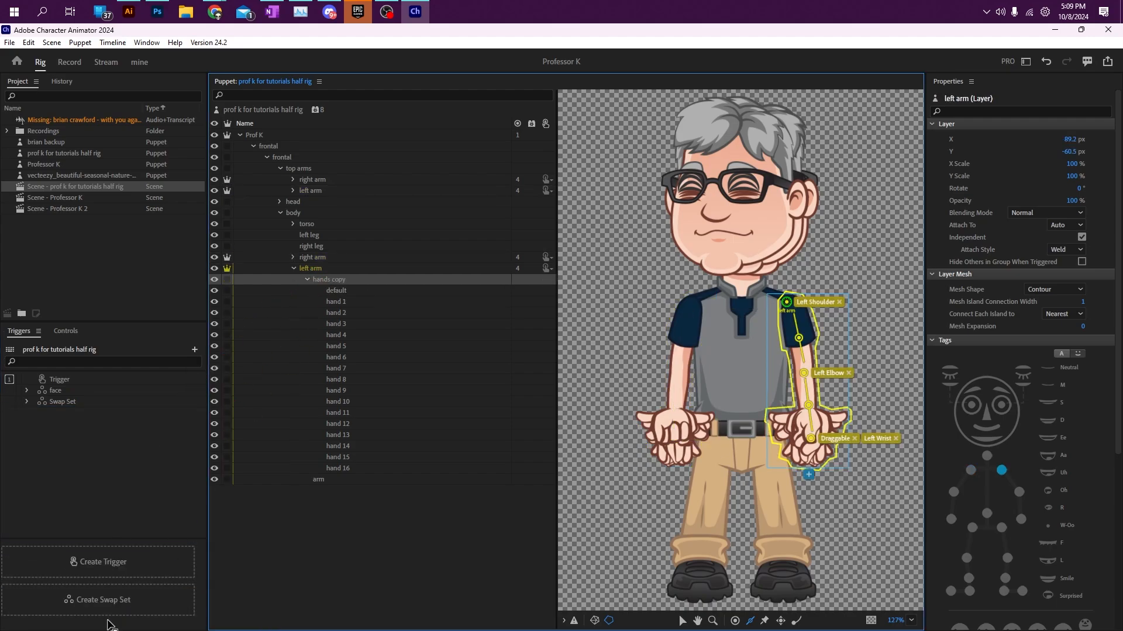
pyautogui.moveTo(108, 625)
pyautogui.mouseDown()
pyautogui.moveTo(94, 604)
pyautogui.moveTo(114, 604)
pyautogui.mouseUp()
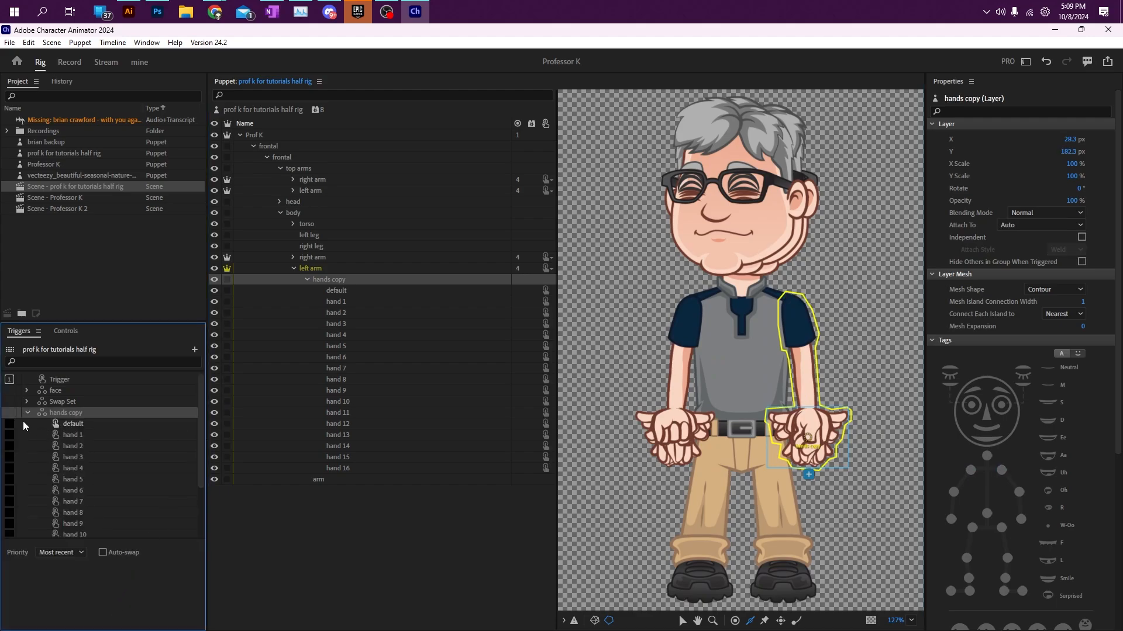
# Add the hands copy swap set to the puppet's on-screen controls
pyautogui.rightClick(61, 417)
pyautogui.click(82, 438)
pyautogui.click(123, 434)
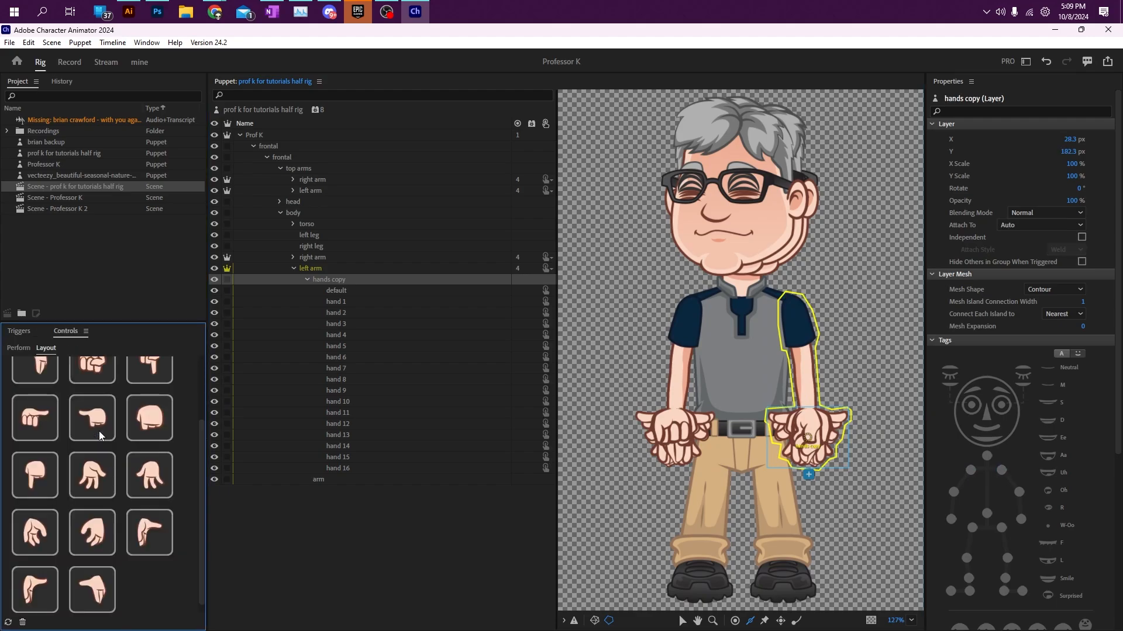
# Rename the hands copy swap set as "left hands" and collapse it in the trigger list
pyautogui.click(20, 331)
pyautogui.rightClick(59, 414)
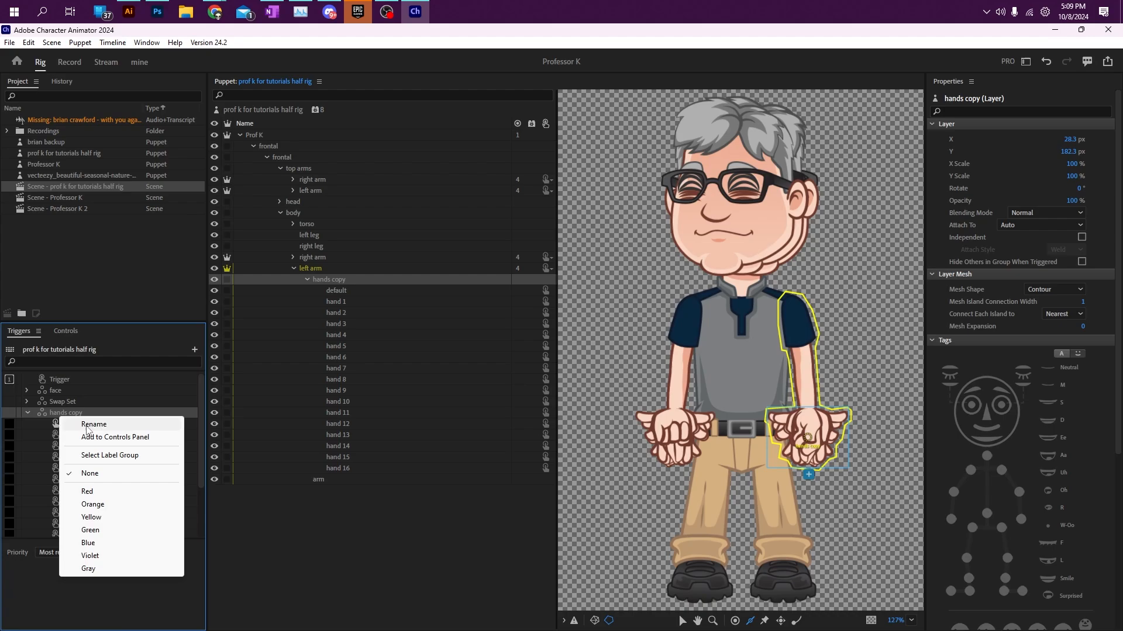
pyautogui.click(87, 423)
pyautogui.write('left hands')
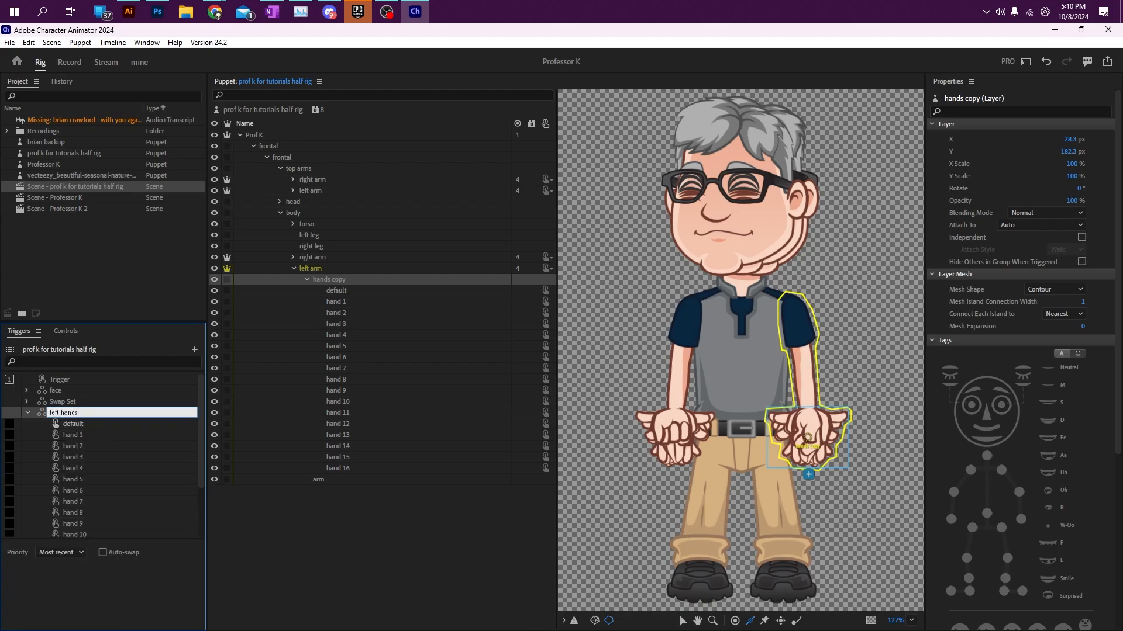
pyautogui.press('Return')
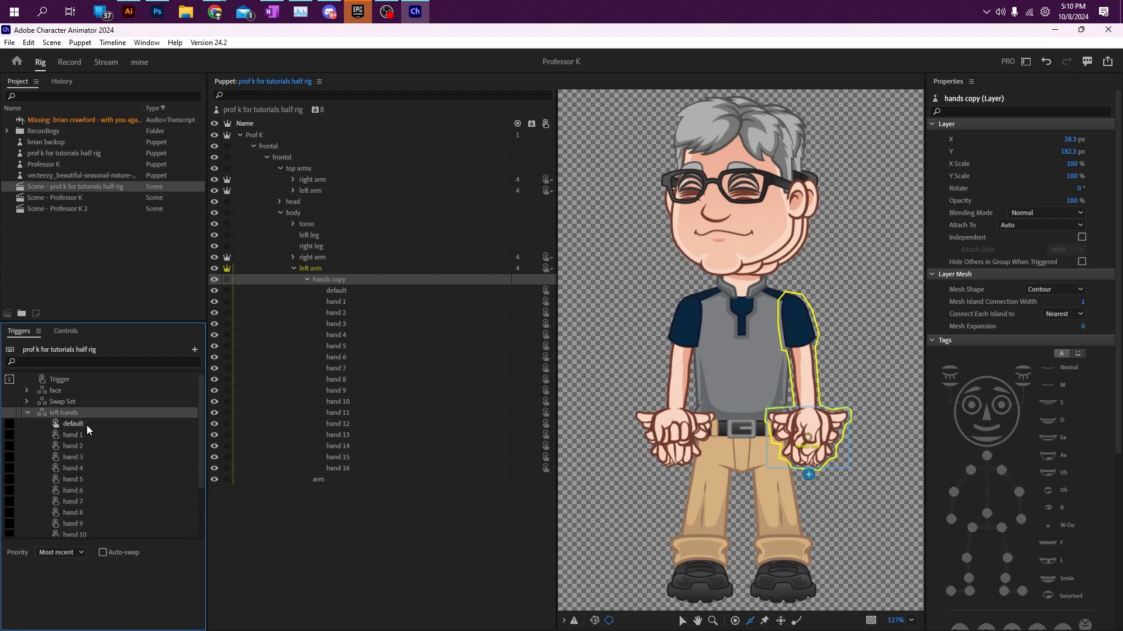
pyautogui.click(26, 413)
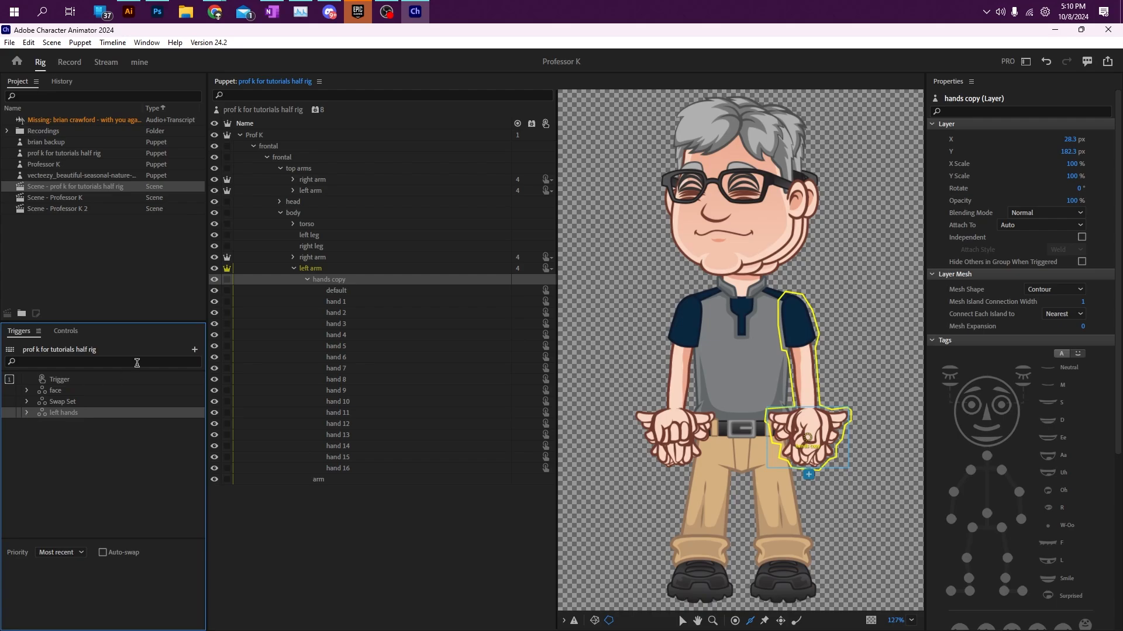
# Create a swap set from the hands group inside the body's right arm and rename it "right hands"
pyautogui.click(293, 257)
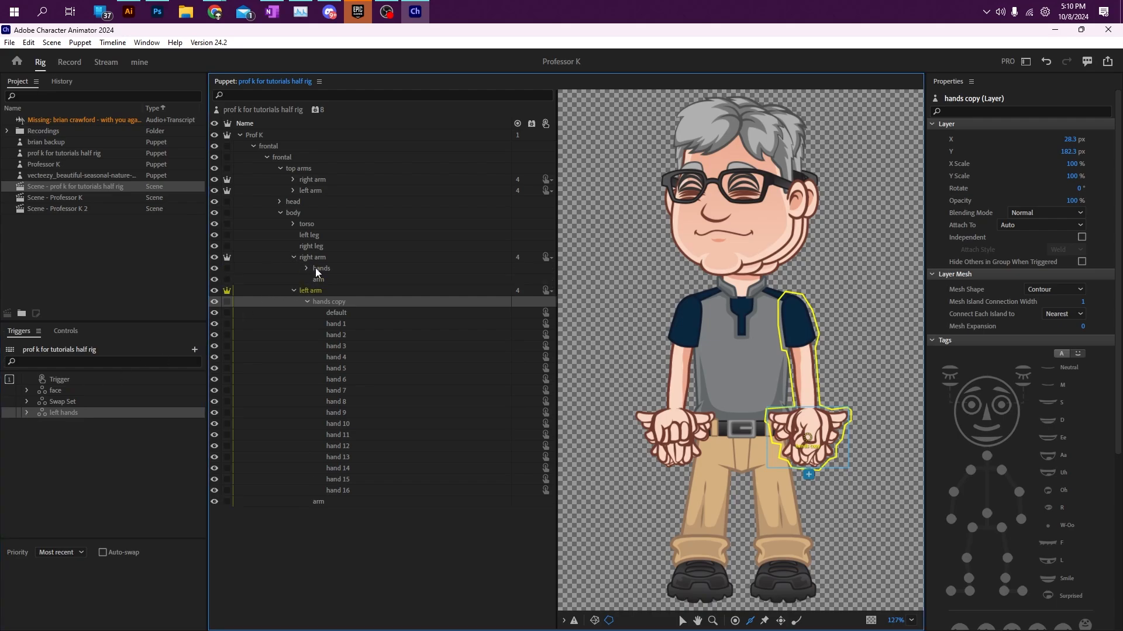
pyautogui.moveTo(322, 269); pyautogui.dragTo(109, 617)
pyautogui.rightClick(59, 424)
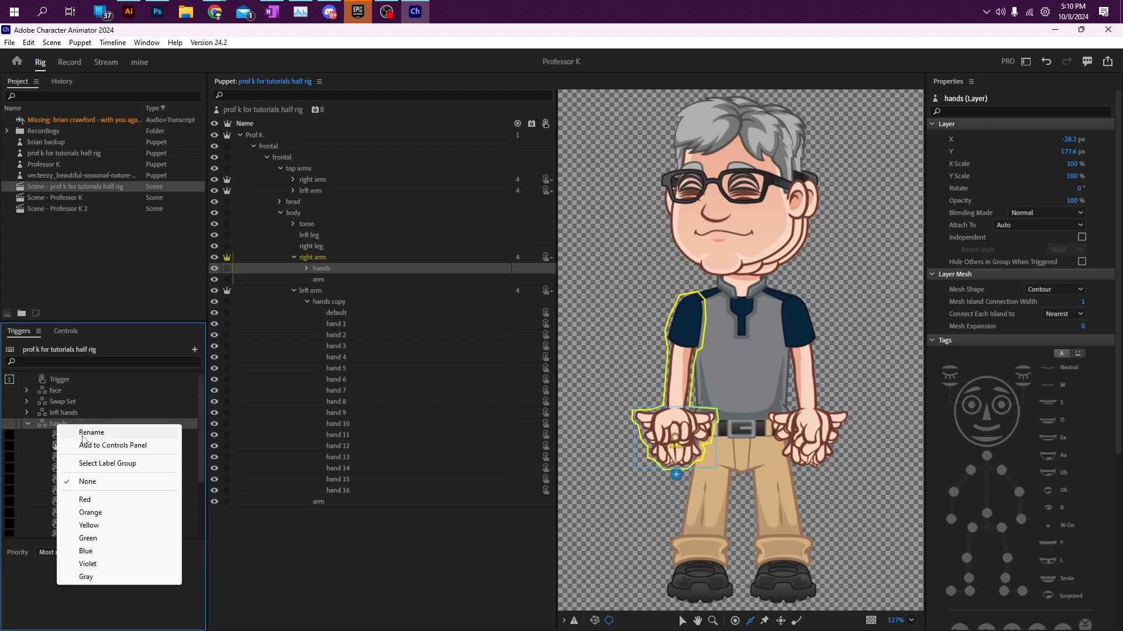
pyautogui.click(82, 432)
pyautogui.write('ro')
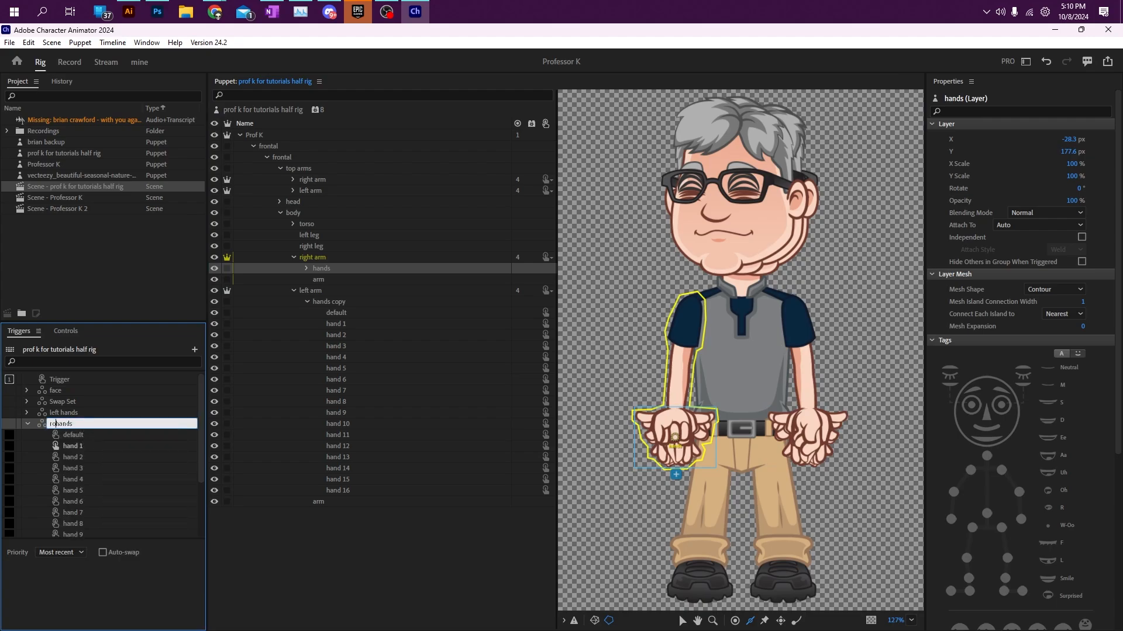
pyautogui.write('ight')
pyautogui.click(68, 433)
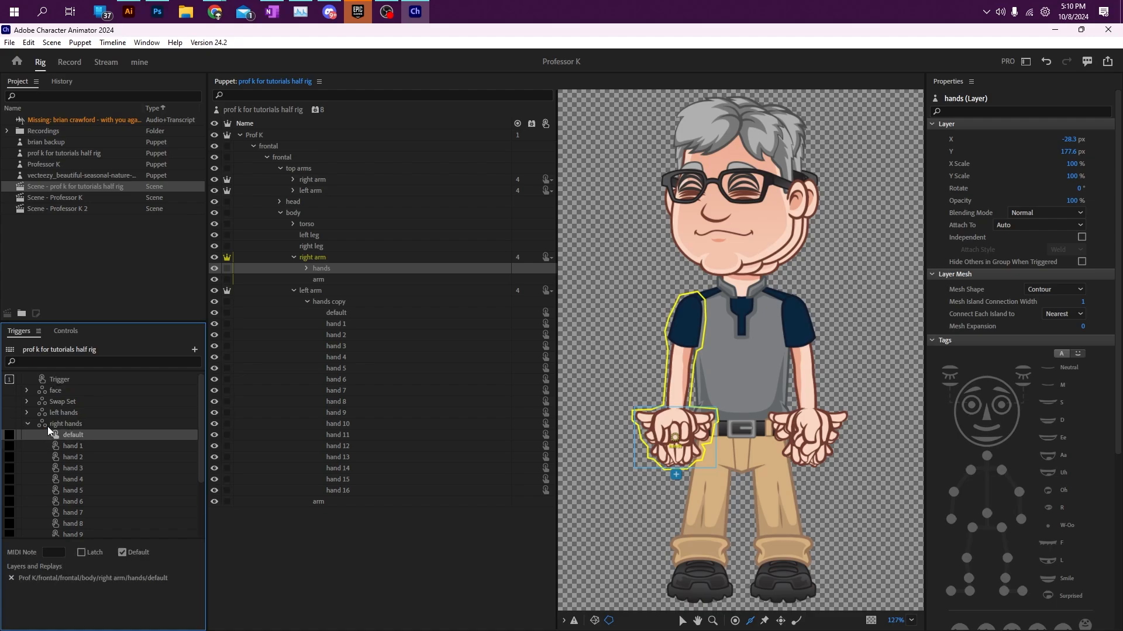
# Enlarge the trigger list and expand the left hands and right hands sets to show all their triggers
pyautogui.click(26, 413)
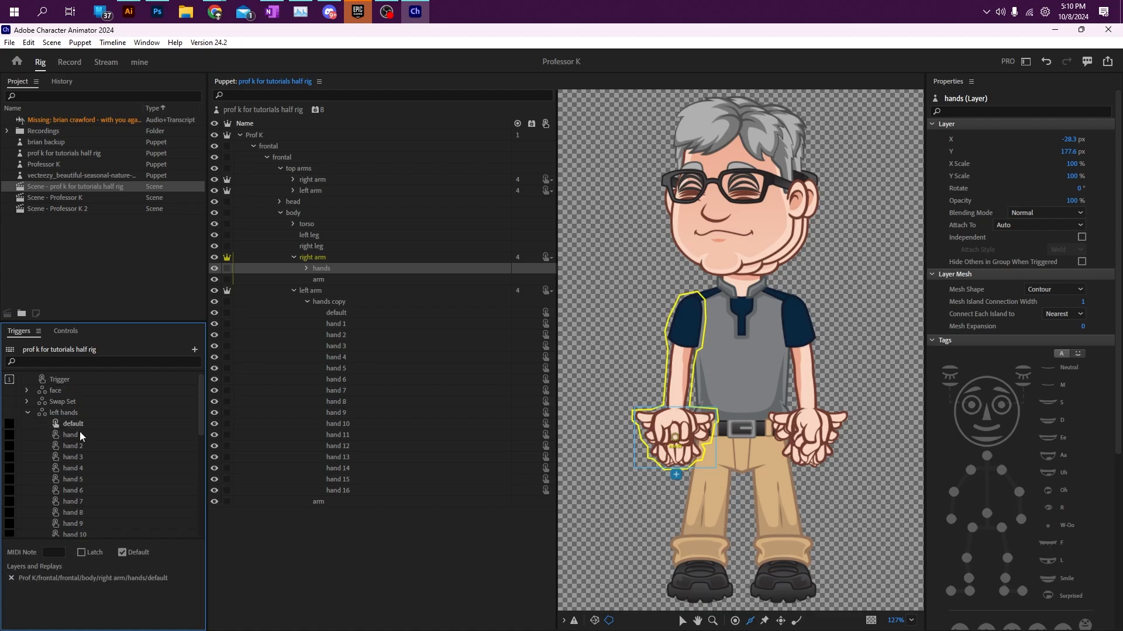
pyautogui.click(29, 414)
pyautogui.moveTo(120, 322); pyautogui.dragTo(122, 89)
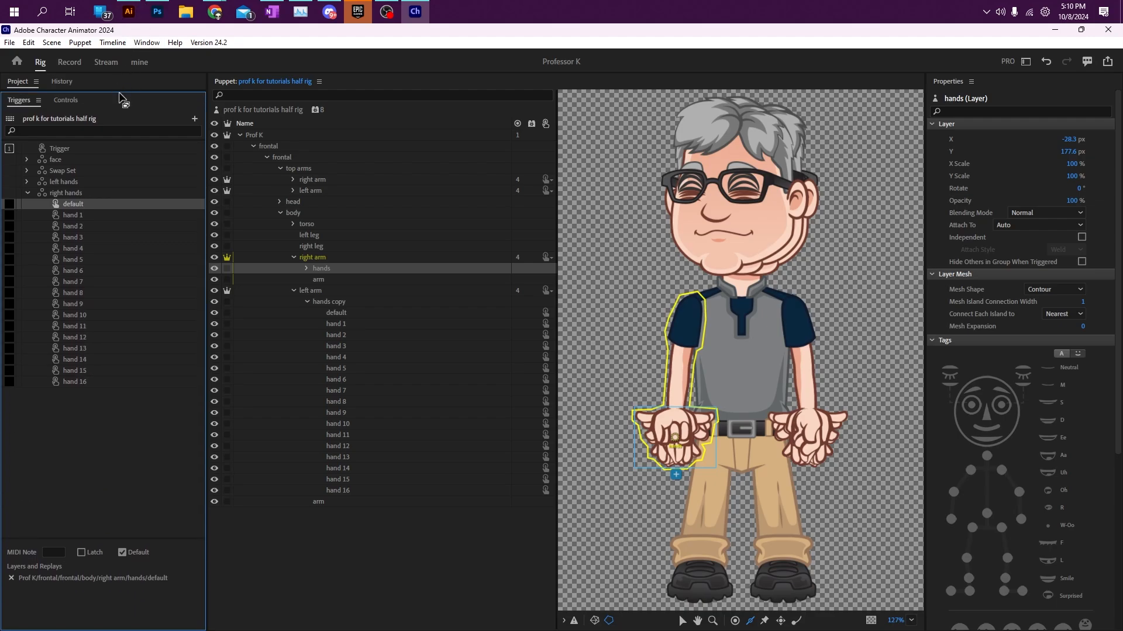
pyautogui.click(27, 182)
pyautogui.moveTo(85, 540); pyautogui.dragTo(103, 590)
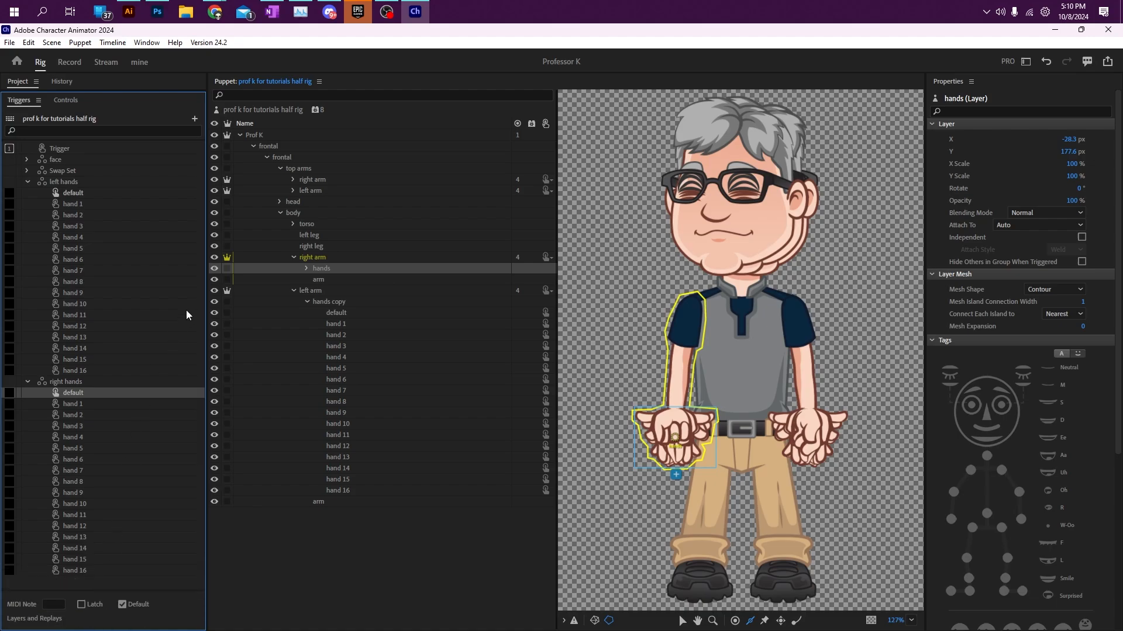
# Collapse the body's two arms and expand the hands groups of both arms in the top arms group
pyautogui.click(294, 291)
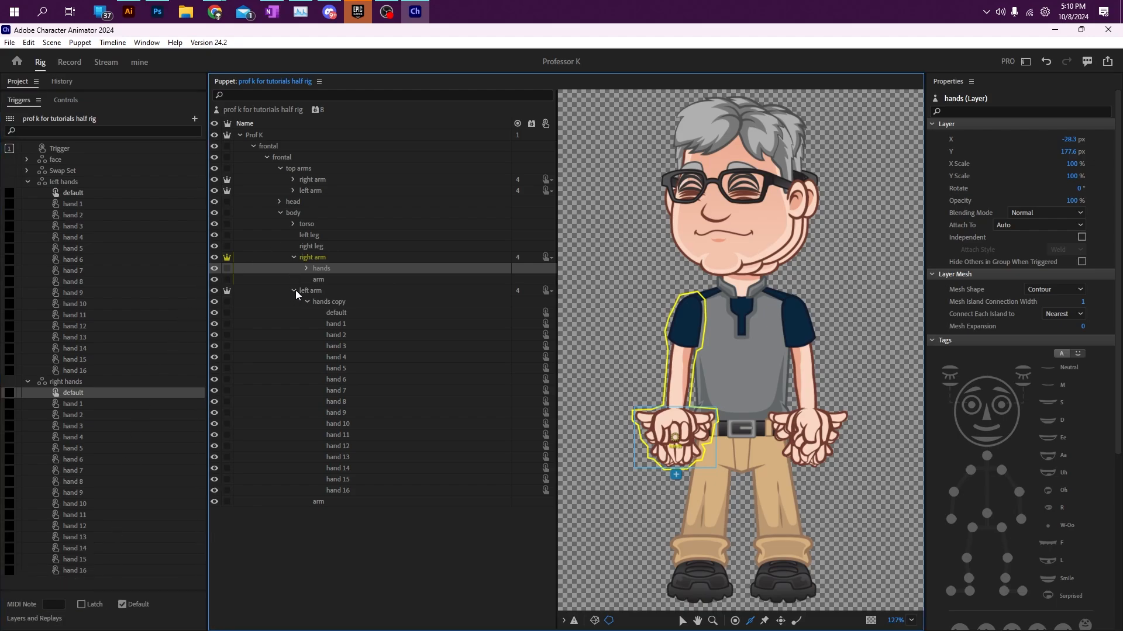
pyautogui.click(294, 256)
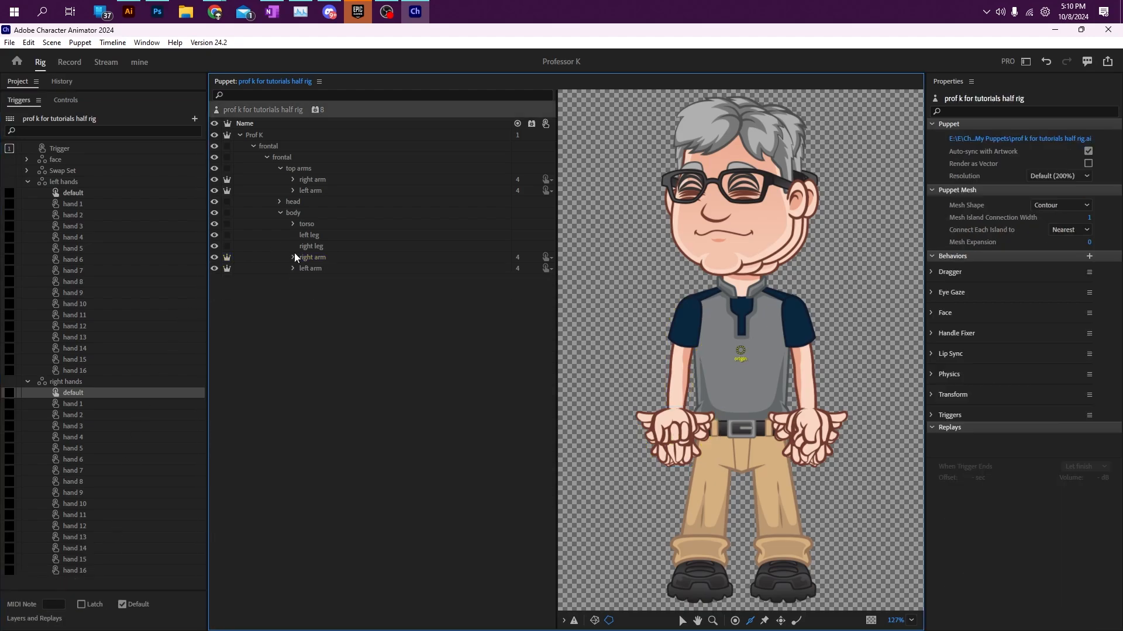
pyautogui.click(292, 180)
pyautogui.click(294, 213)
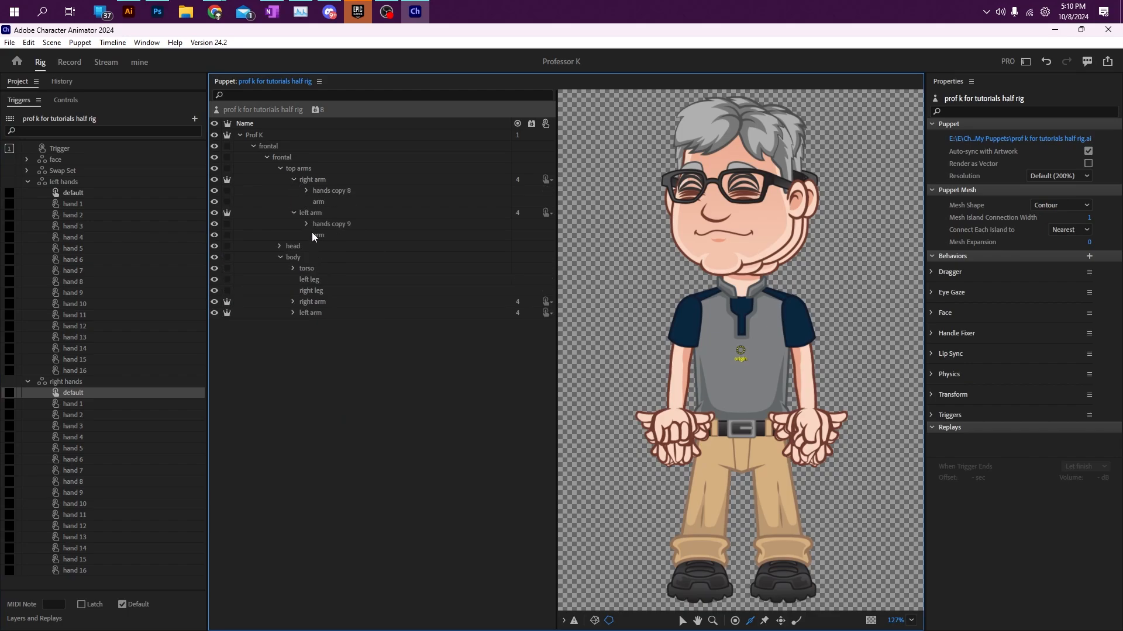
pyautogui.click(307, 224)
pyautogui.click(307, 188)
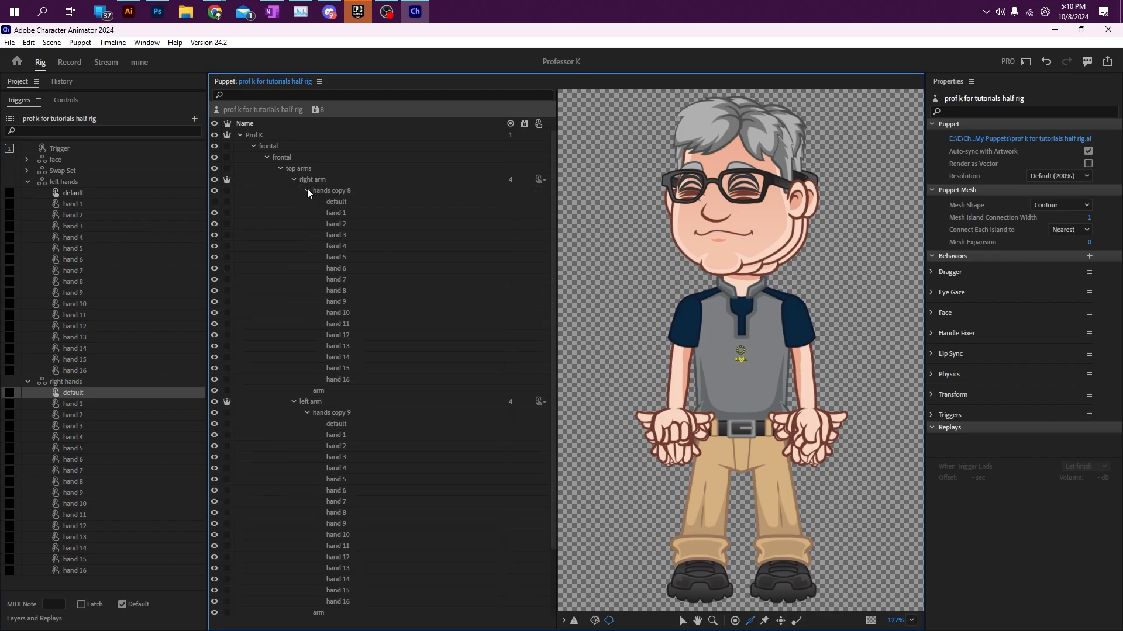
# Assign the top right arm's default, hand 1, hand 2 and hand 3 layers to the matching right hands triggers
pyautogui.click(337, 205)
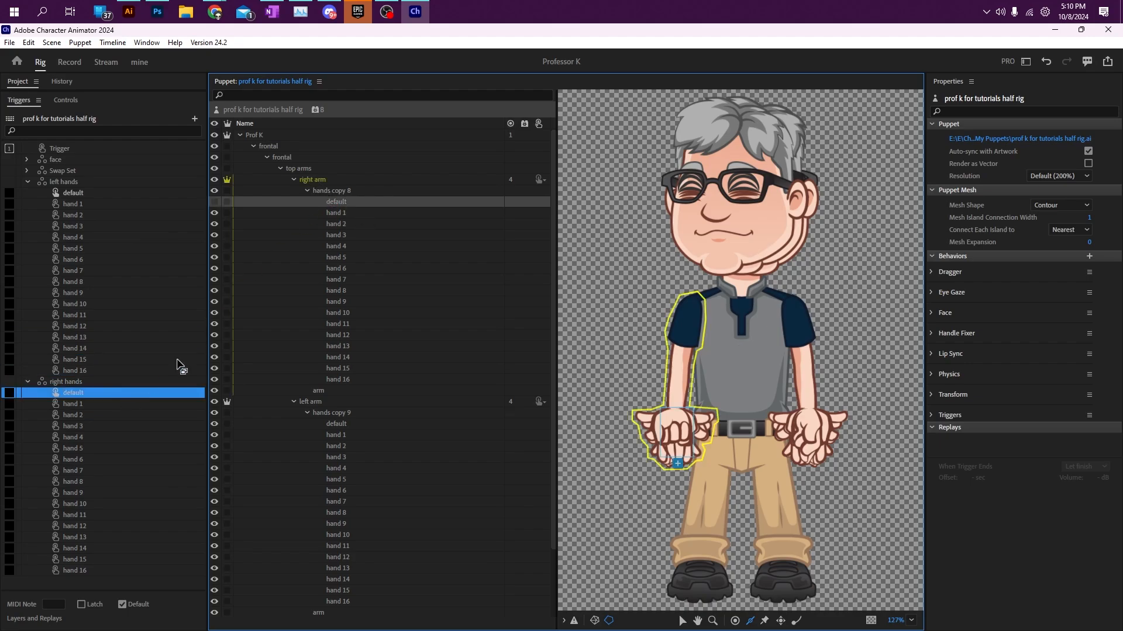
pyautogui.moveTo(337, 215); pyautogui.dragTo(93, 407)
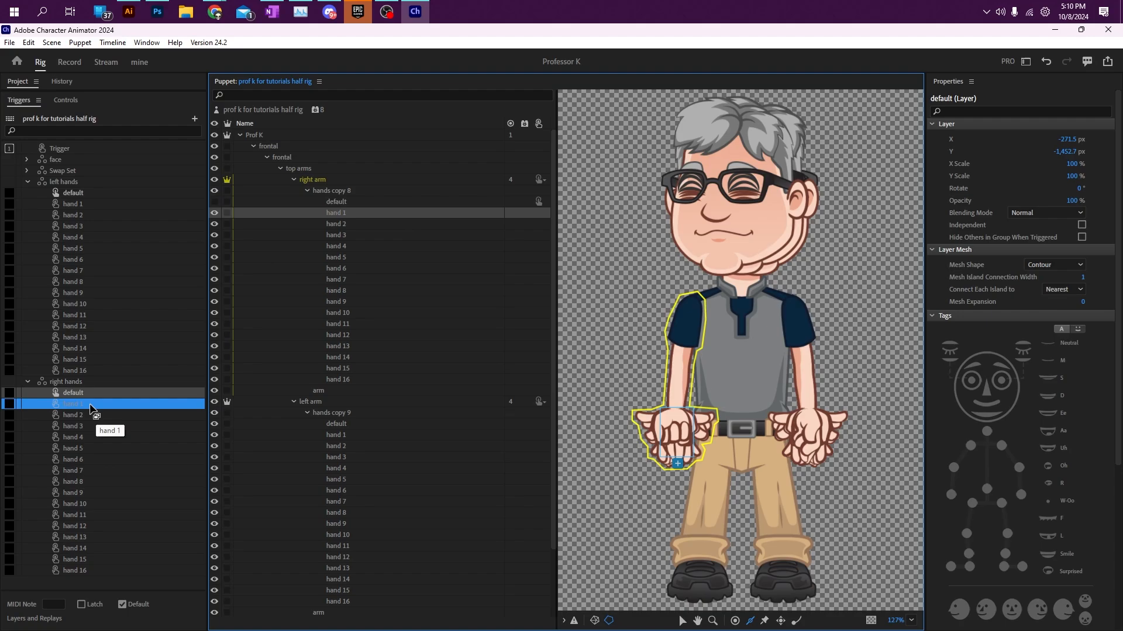
pyautogui.moveTo(344, 226); pyautogui.dragTo(108, 421)
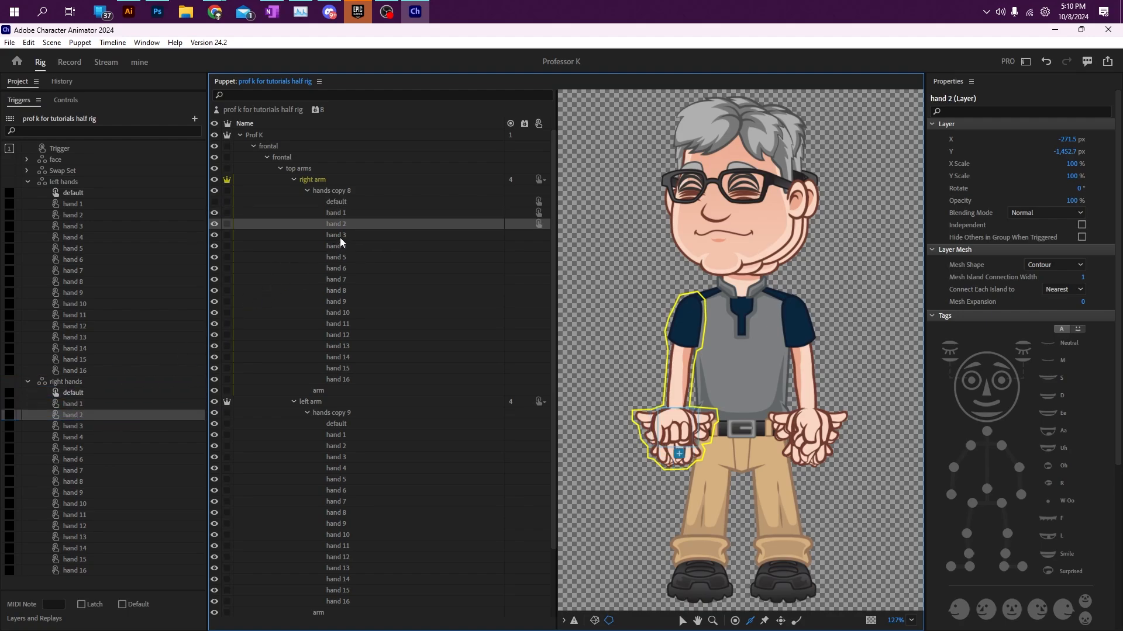
pyautogui.moveTo(342, 236); pyautogui.dragTo(79, 430)
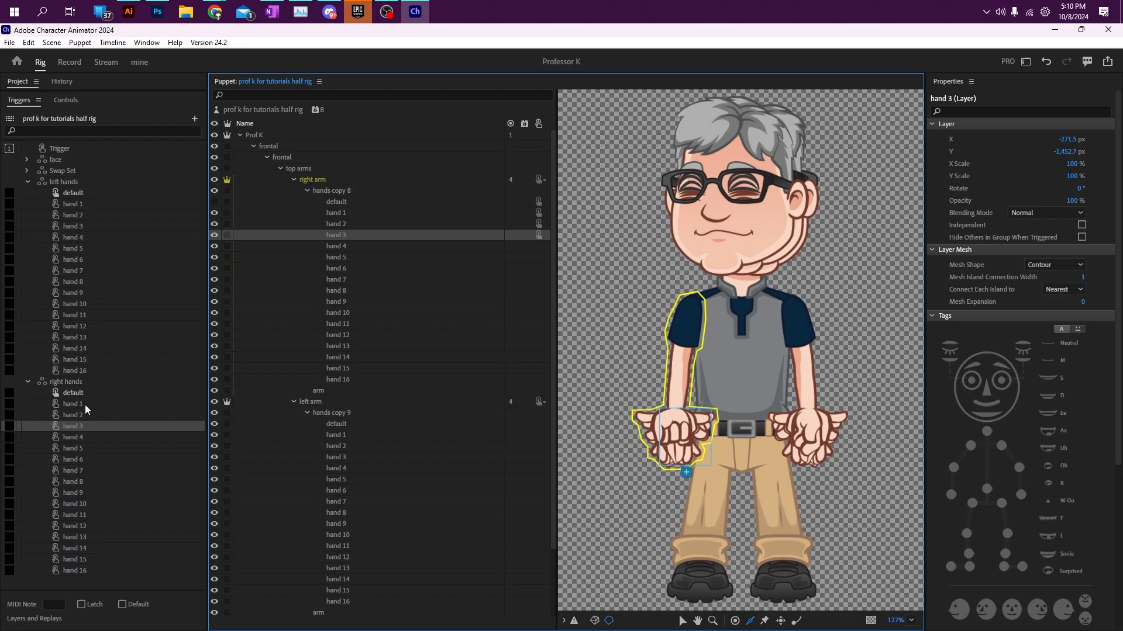
pyautogui.click(55, 383)
pyautogui.click(318, 190)
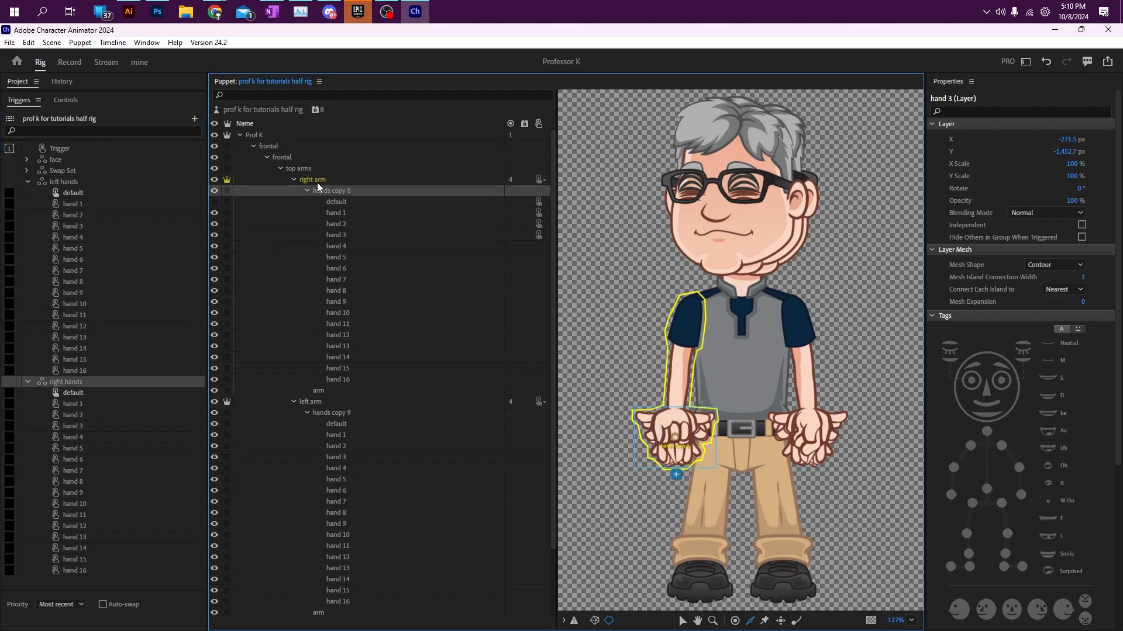
pyautogui.click(318, 182)
pyautogui.click(341, 203)
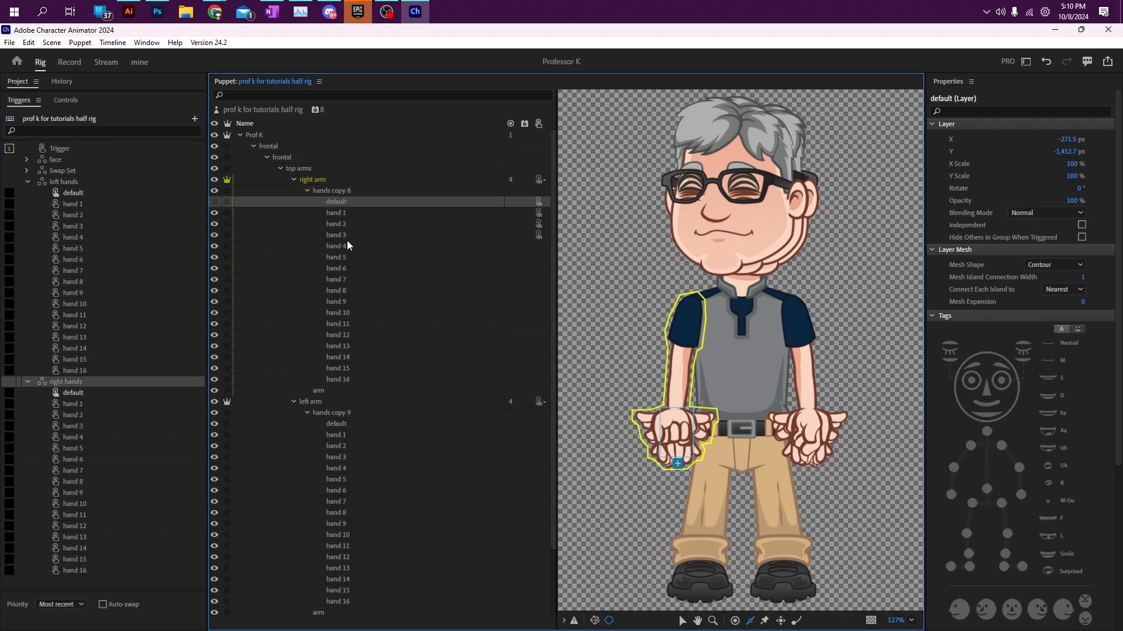
# Assign the top right arm's hand 4 to hand 16 layers to the matching right hands triggers
pyautogui.moveTo(346, 244); pyautogui.dragTo(92, 456)
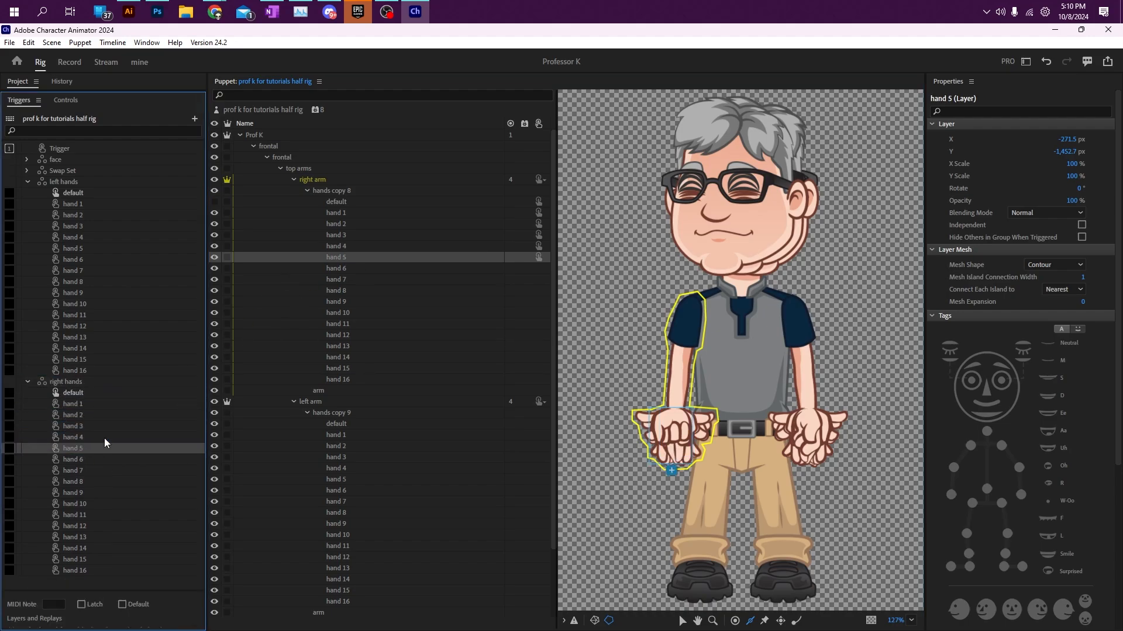
pyautogui.moveTo(346, 268); pyautogui.dragTo(93, 476)
pyautogui.moveTo(346, 290); pyautogui.dragTo(91, 482)
pyautogui.moveTo(345, 302); pyautogui.dragTo(94, 493)
pyautogui.moveTo(345, 313); pyautogui.dragTo(93, 505)
pyautogui.moveTo(345, 324); pyautogui.dragTo(94, 526)
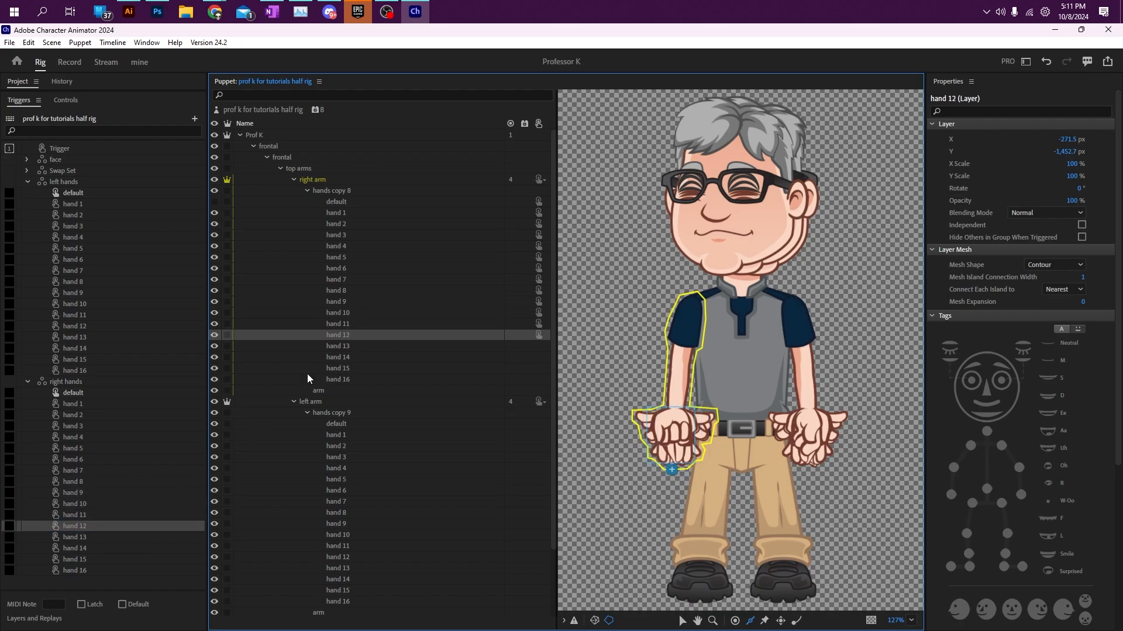
pyautogui.moveTo(345, 346); pyautogui.dragTo(104, 550)
pyautogui.moveTo(345, 369); pyautogui.dragTo(123, 560)
pyautogui.moveTo(342, 380); pyautogui.dragTo(109, 571)
# Assign the top left arm's default and hand 1 to hand 16 layers to the matching left hands triggers
pyautogui.moveTo(342, 423); pyautogui.dragTo(93, 204)
pyautogui.moveTo(337, 449); pyautogui.dragTo(94, 226)
pyautogui.moveTo(340, 469); pyautogui.dragTo(74, 255)
pyautogui.moveTo(336, 490); pyautogui.dragTo(76, 260)
pyautogui.moveTo(336, 513); pyautogui.dragTo(75, 275)
pyautogui.moveTo(336, 523); pyautogui.dragTo(76, 304)
pyautogui.moveTo(336, 546); pyautogui.dragTo(107, 319)
pyautogui.moveTo(338, 557); pyautogui.dragTo(105, 327)
pyautogui.moveTo(338, 568); pyautogui.dragTo(111, 339)
pyautogui.moveTo(338, 579); pyautogui.dragTo(112, 351)
pyautogui.moveTo(338, 590); pyautogui.dragTo(89, 373)
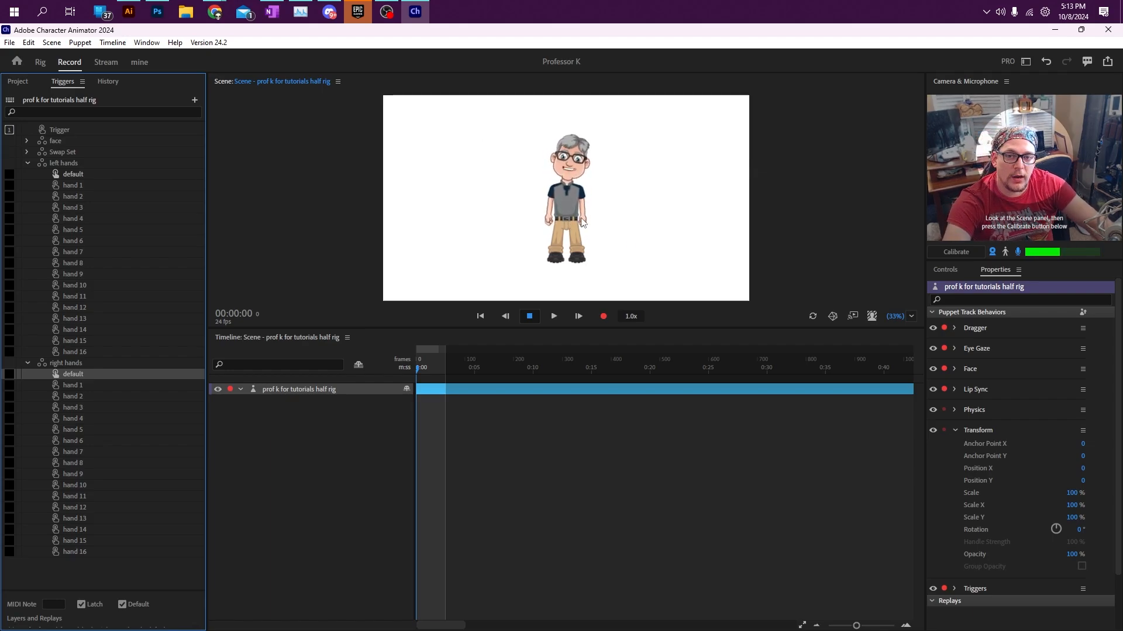
# Test the arm rig in the recording scene by pulling the puppet's left and right hands outward
pyautogui.moveTo(583, 221); pyautogui.dragTo(719, 185)
pyautogui.moveTo(549, 221); pyautogui.dragTo(507, 226)
pyautogui.moveTo(584, 223); pyautogui.dragTo(667, 223)
# Collapse the top arms and body groups in the puppet rig, and return to the Record workspace
pyautogui.click(42, 65)
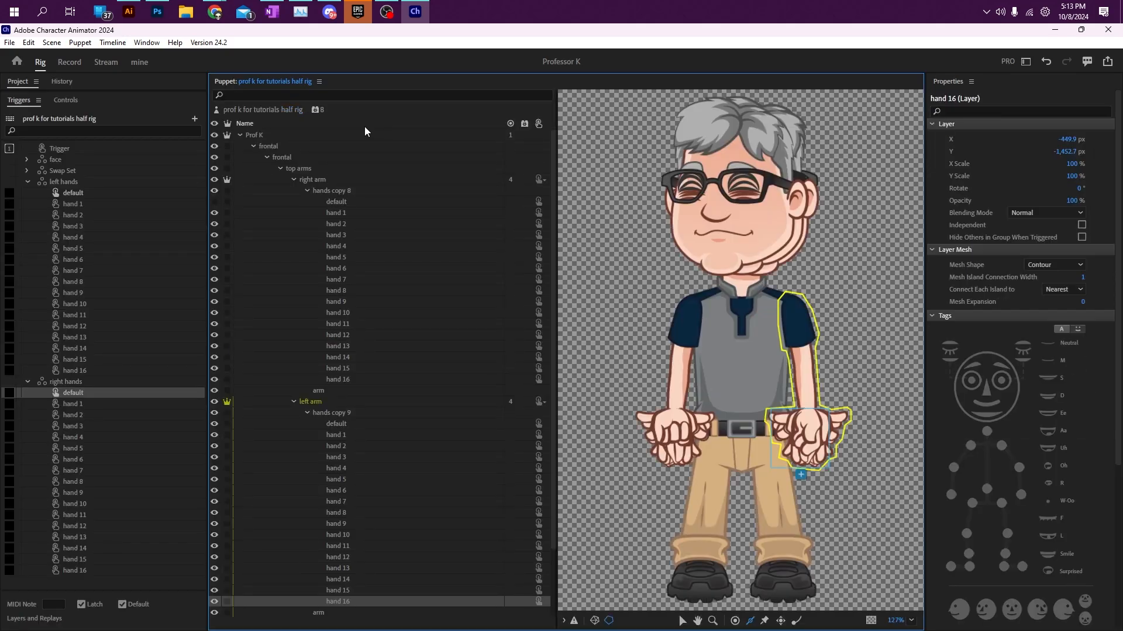
pyautogui.click(294, 180)
pyautogui.click(294, 190)
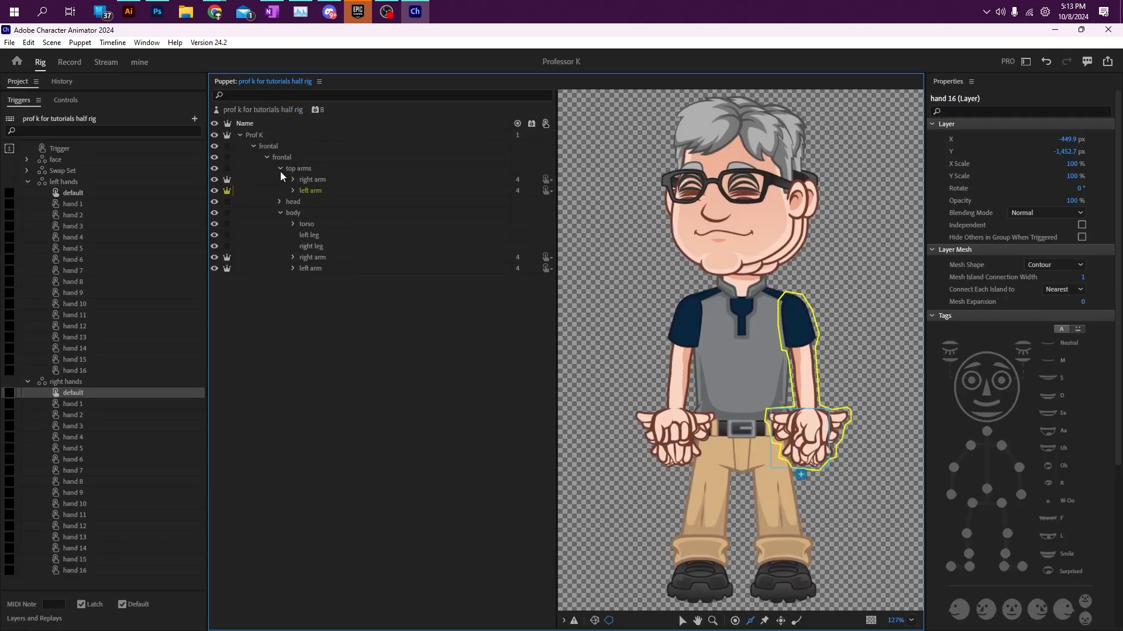
pyautogui.click(280, 169)
pyautogui.click(279, 190)
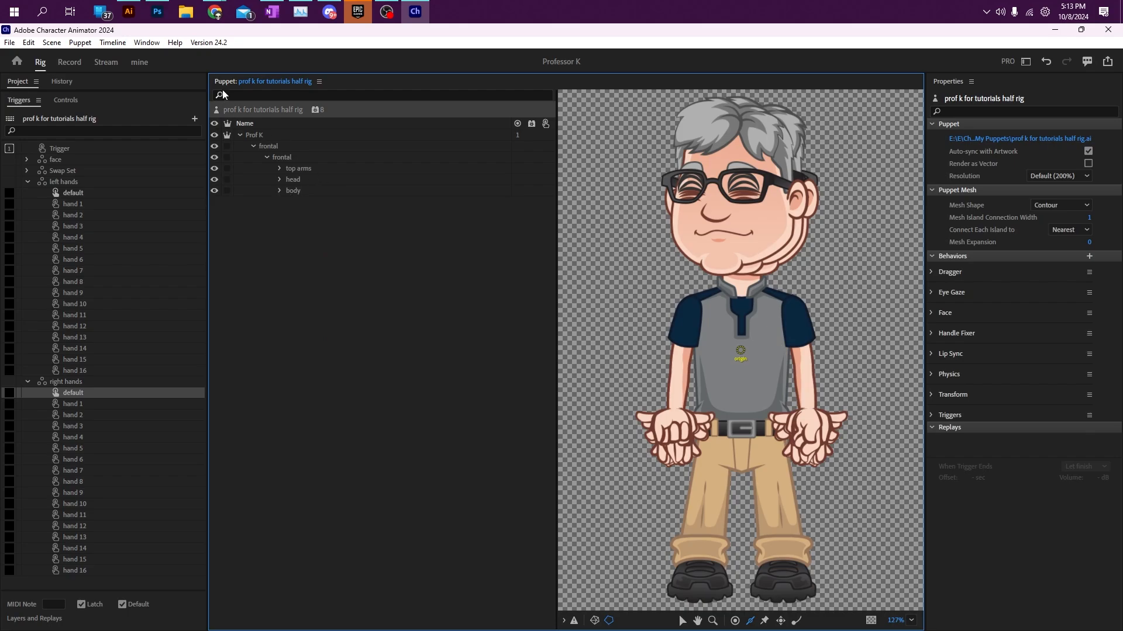
pyautogui.click(78, 62)
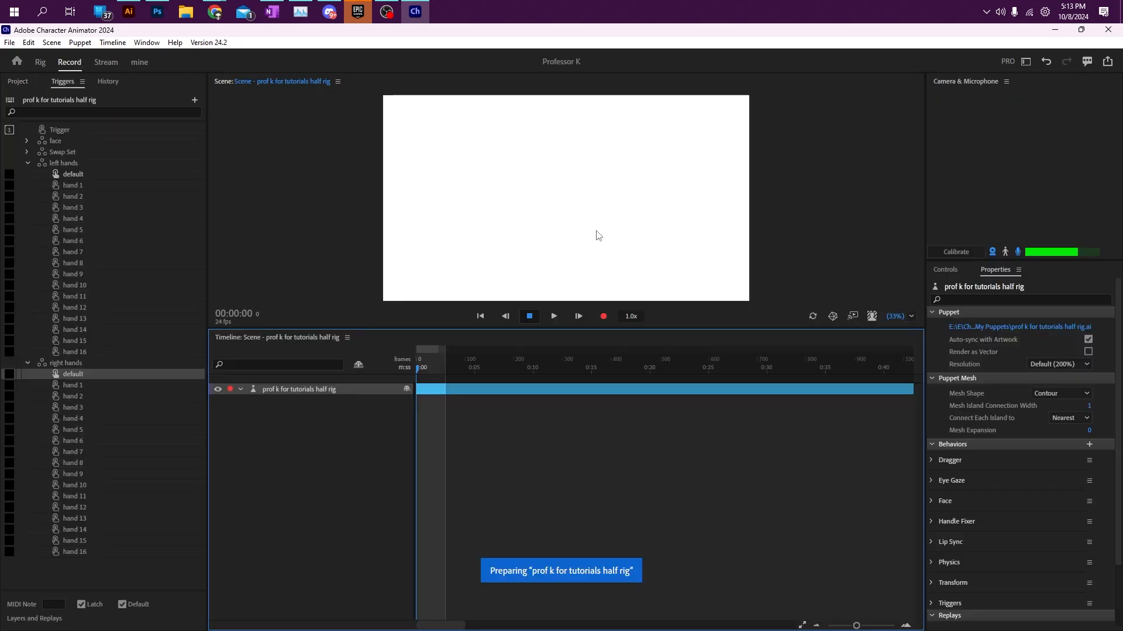
# Test the puppet's left hand in the scene, and add the Limb IK behavior to the second frontal layer in the rig
pyautogui.moveTo(598, 236); pyautogui.dragTo(590, 214)
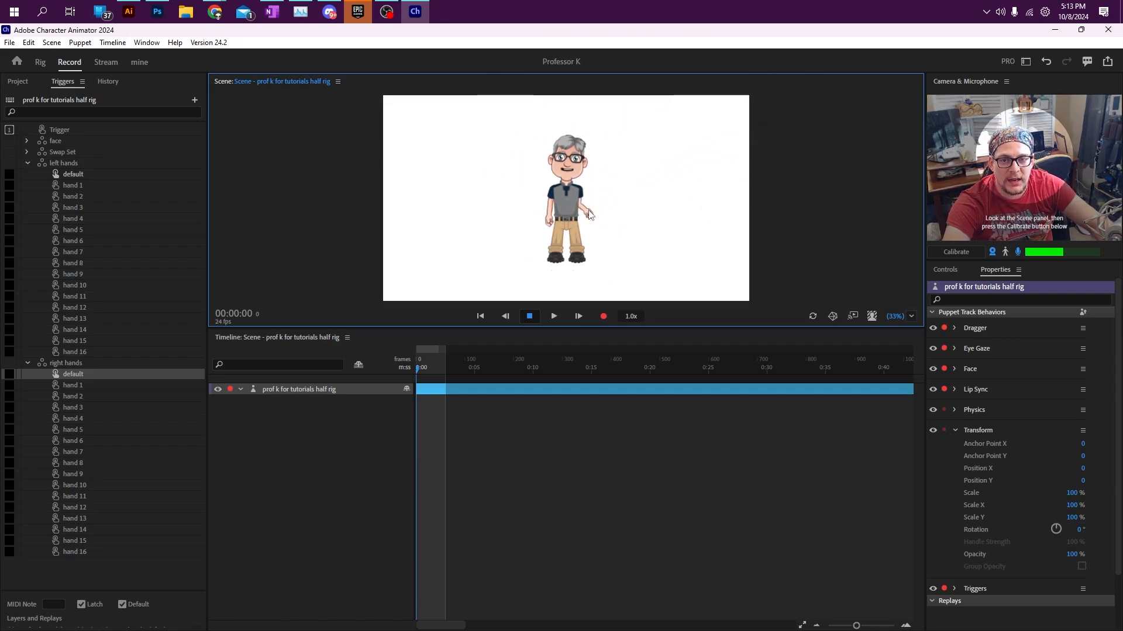
pyautogui.click(41, 62)
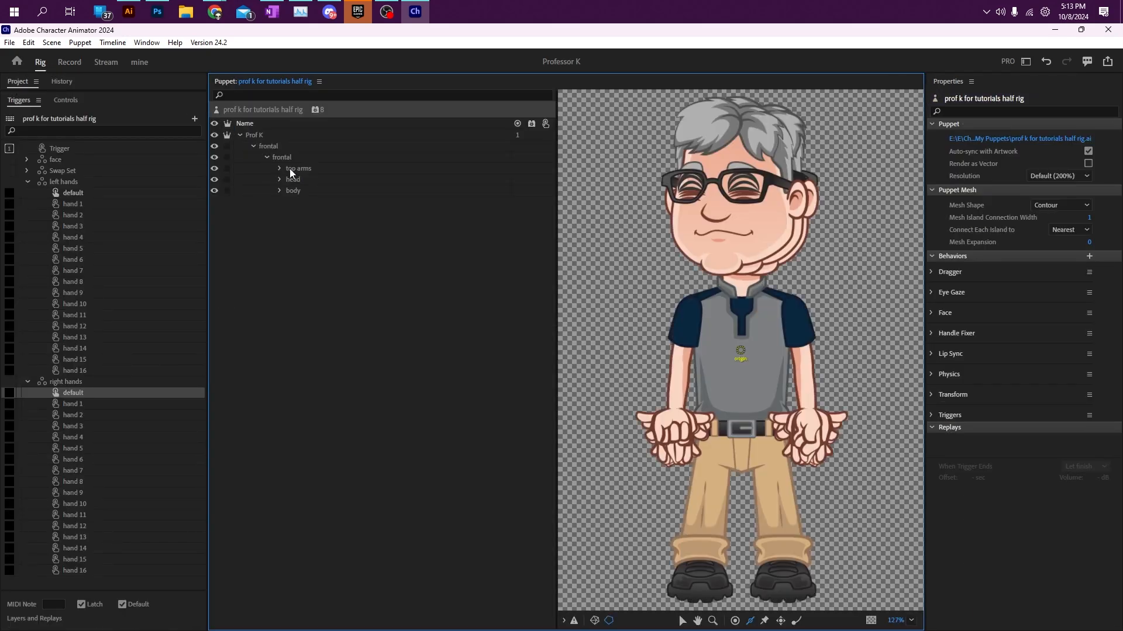
pyautogui.click(316, 111)
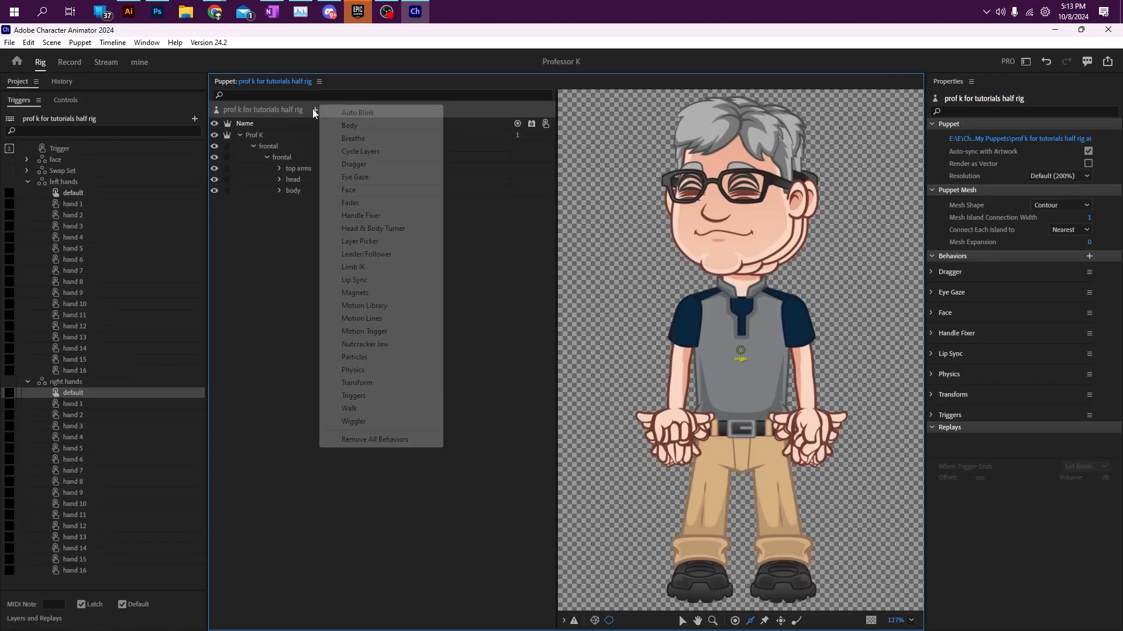
pyautogui.click(315, 111)
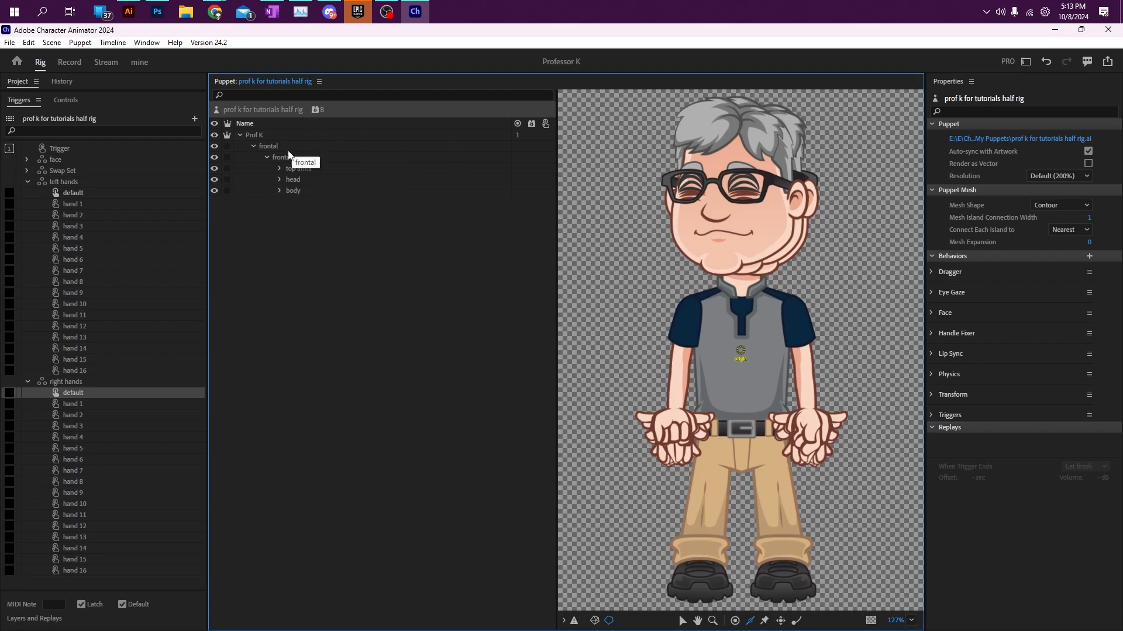
pyautogui.click(419, 157)
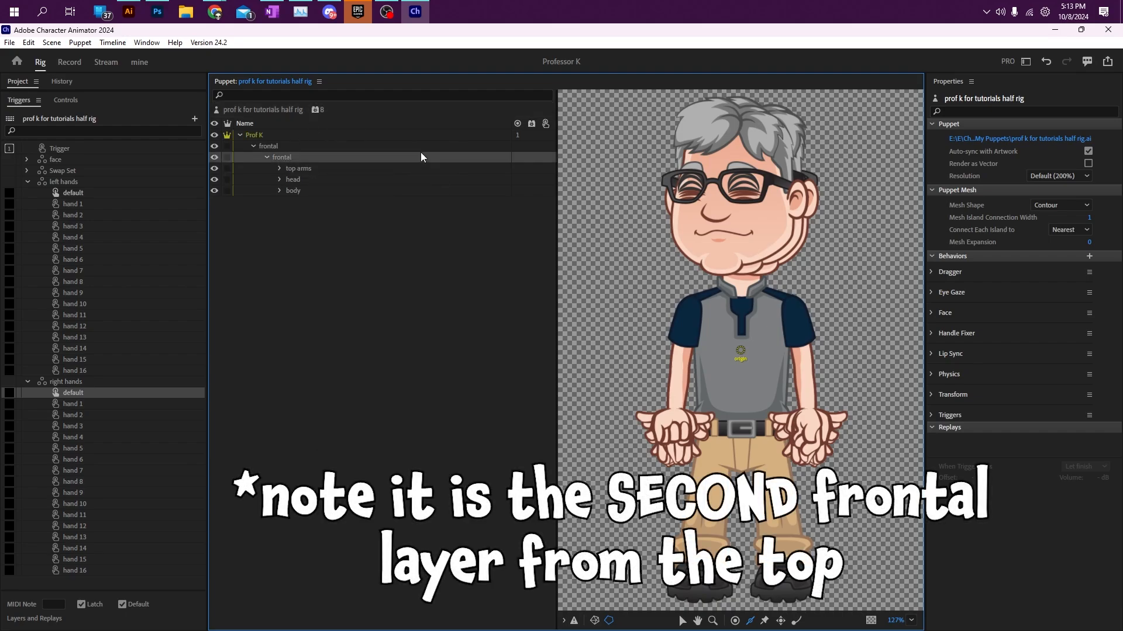
pyautogui.click(533, 158)
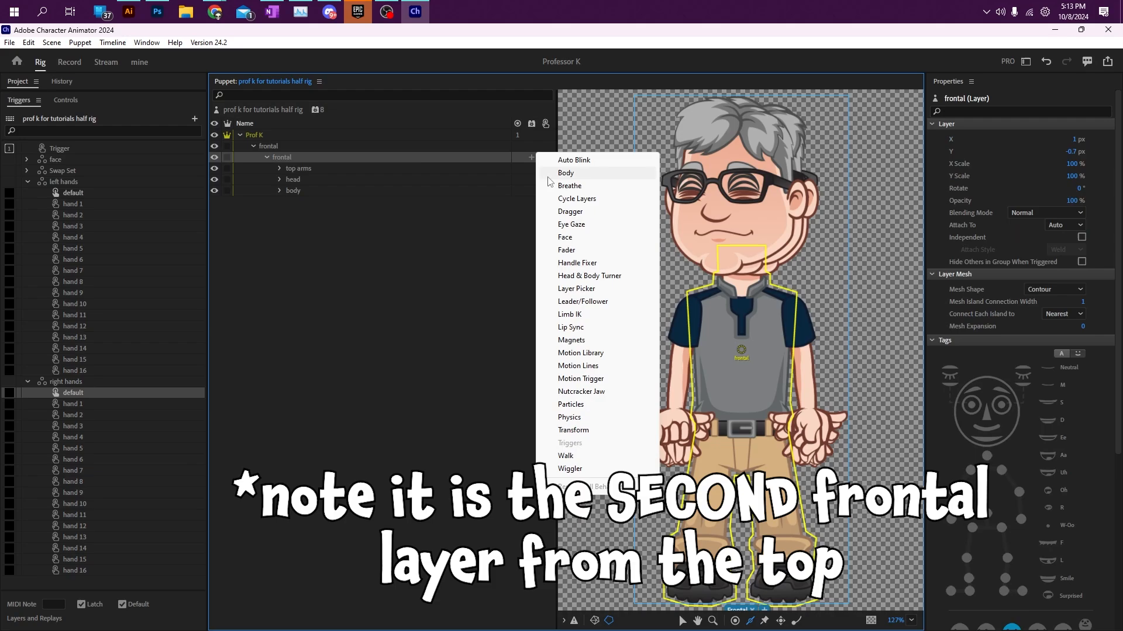
pyautogui.click(577, 315)
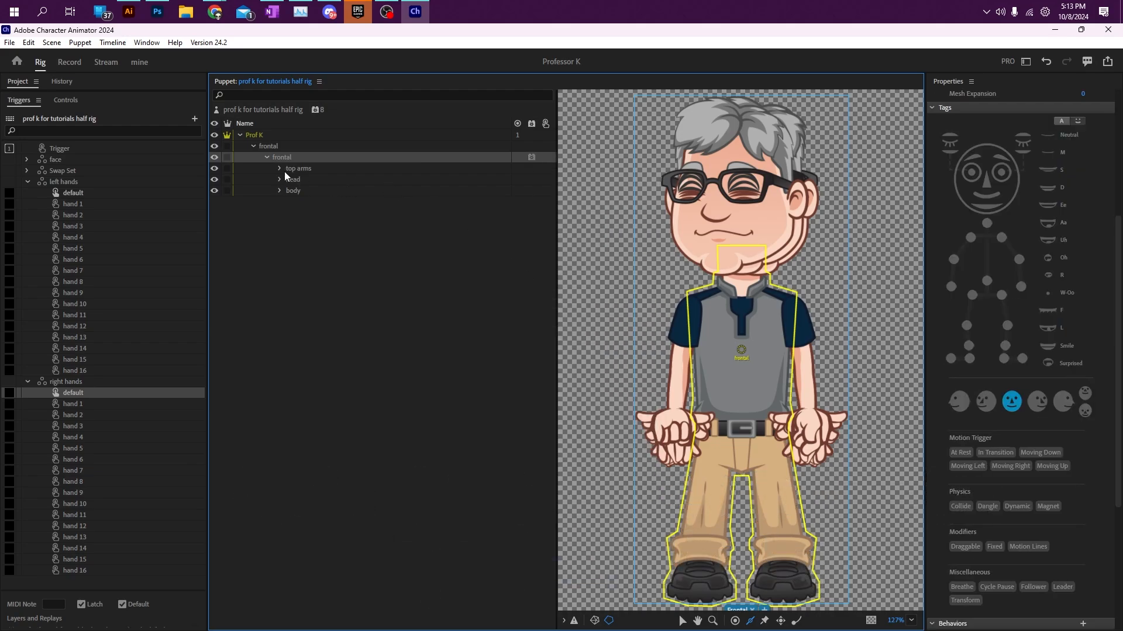
# Test the limb behavior in the Record workspace by pulling the left hand outward and raising the right hand, with the Swap Set triggers expanded
pyautogui.click(139, 63)
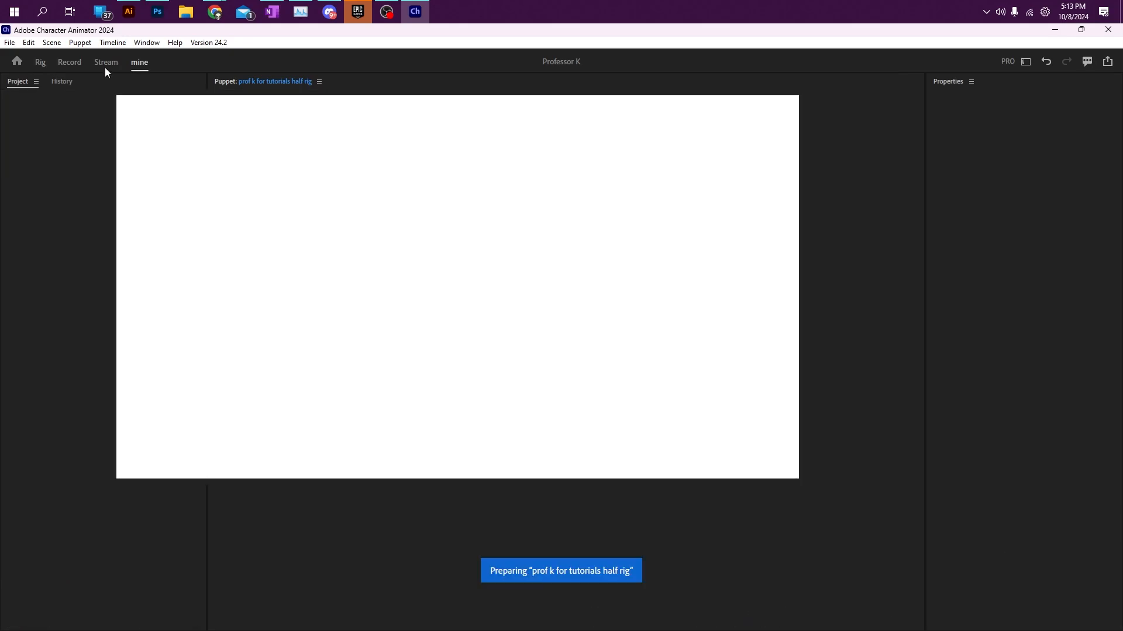
pyautogui.click(69, 62)
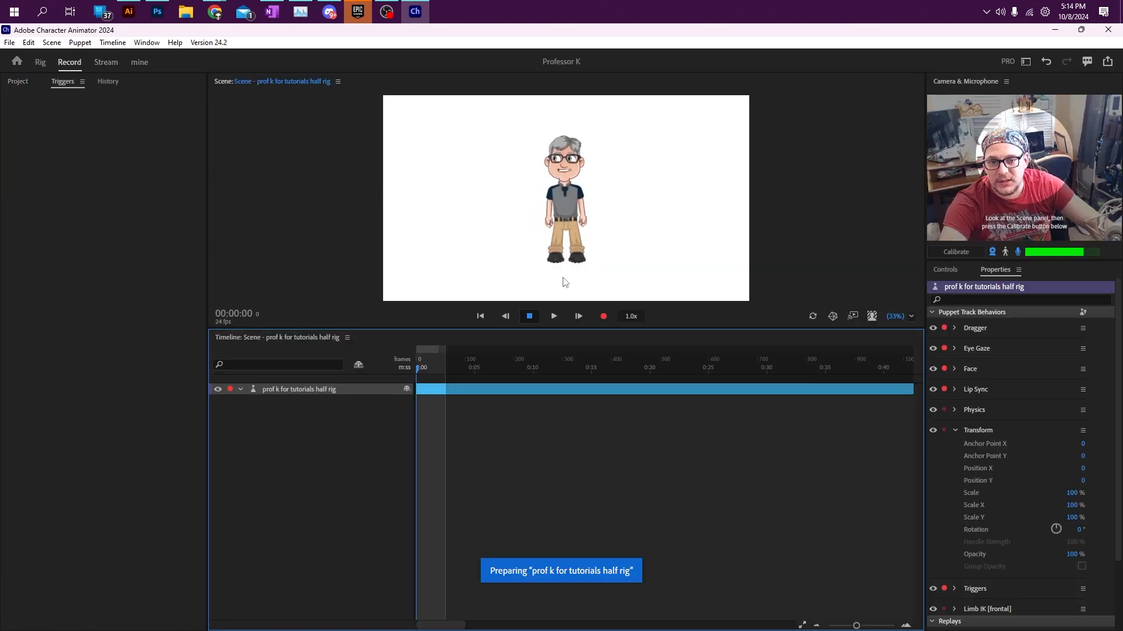
pyautogui.moveTo(582, 223); pyautogui.dragTo(608, 221)
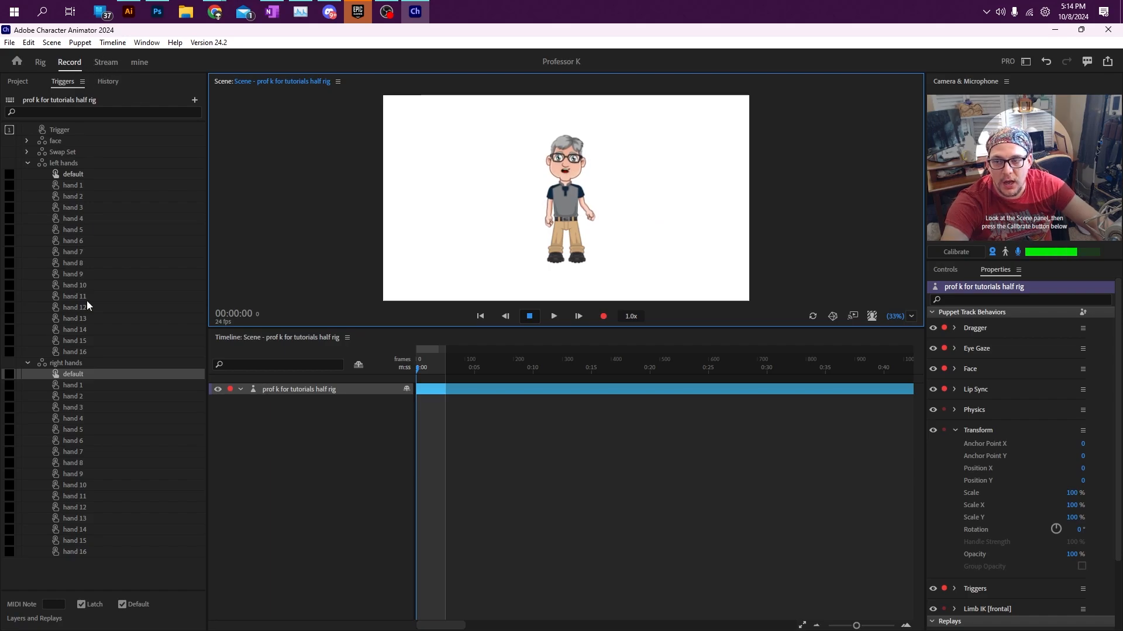
pyautogui.click(28, 151)
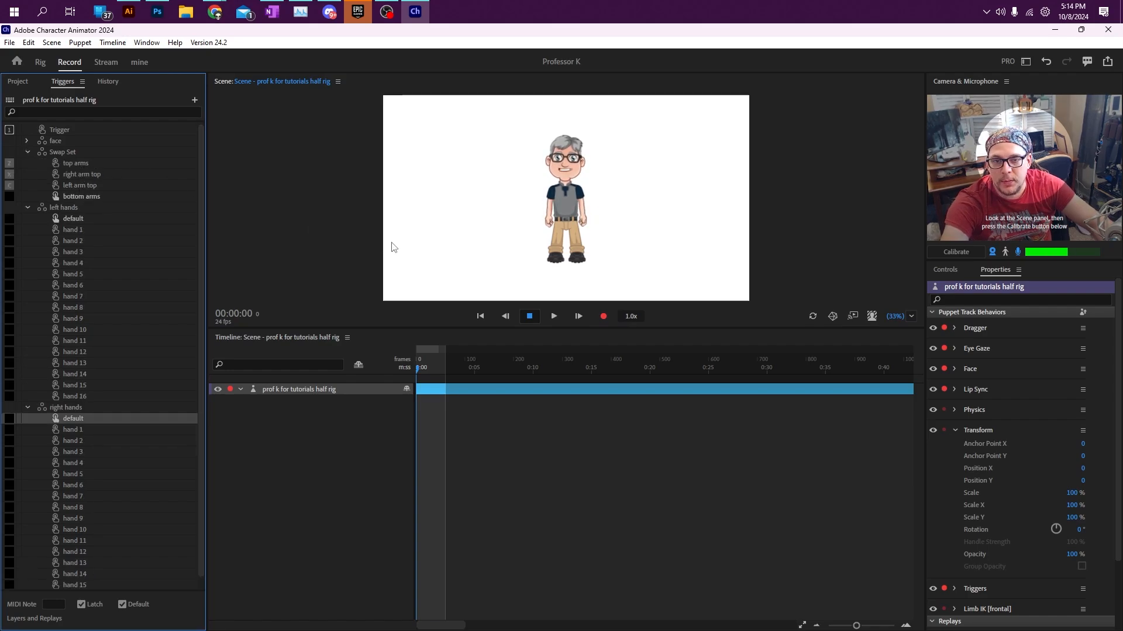
pyautogui.moveTo(586, 232); pyautogui.dragTo(620, 220)
pyautogui.moveTo(552, 219); pyautogui.dragTo(556, 185)
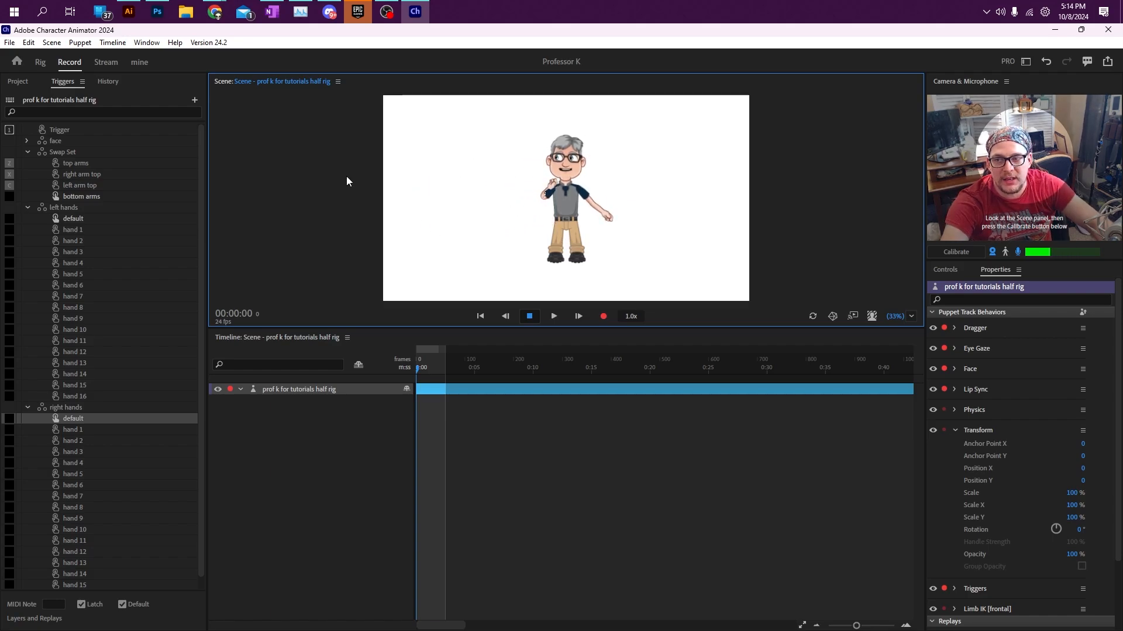
# Add the Limb IK behavior to both the right arm and left arm layers in the puppet's body group
pyautogui.click(41, 63)
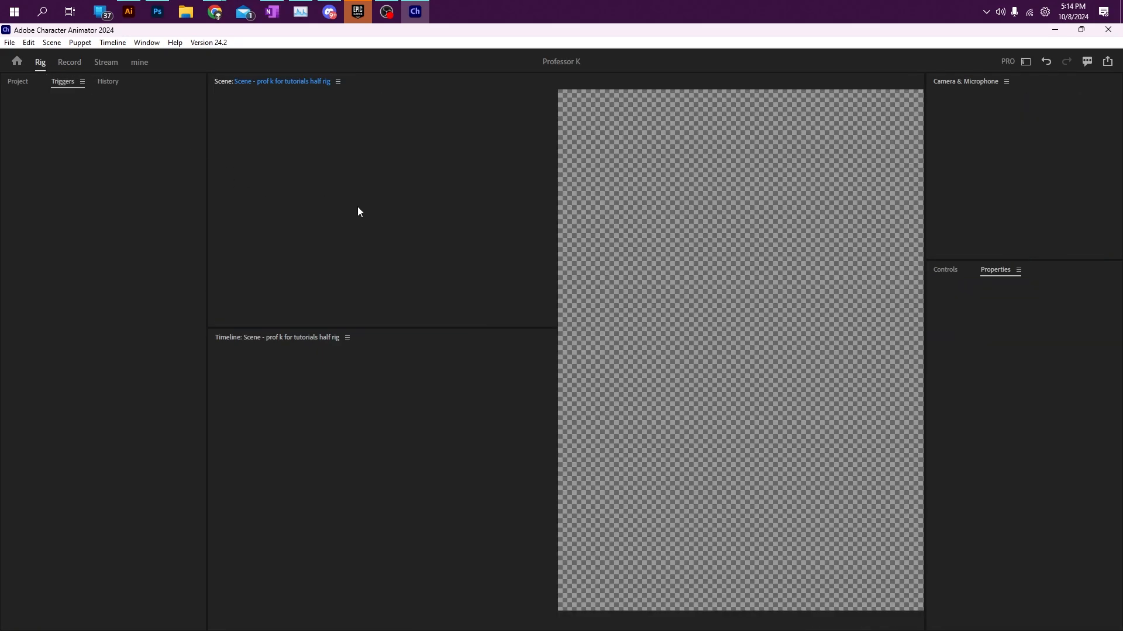
pyautogui.click(280, 190)
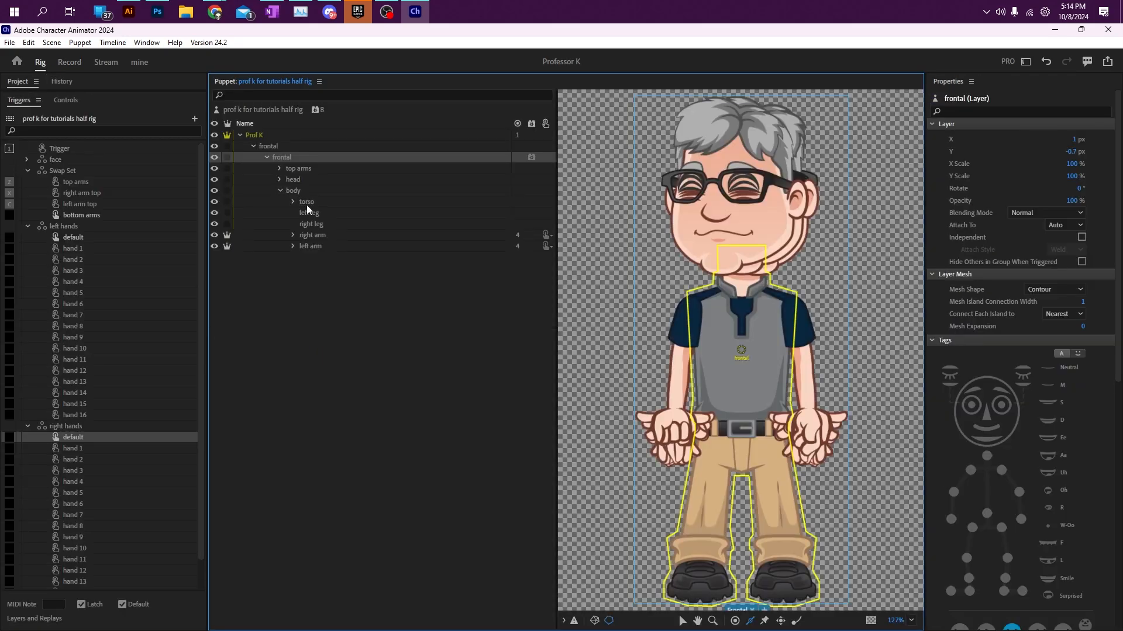
pyautogui.click(321, 236)
pyautogui.keyDown('shift'); pyautogui.click(318, 245); pyautogui.keyUp('shift')
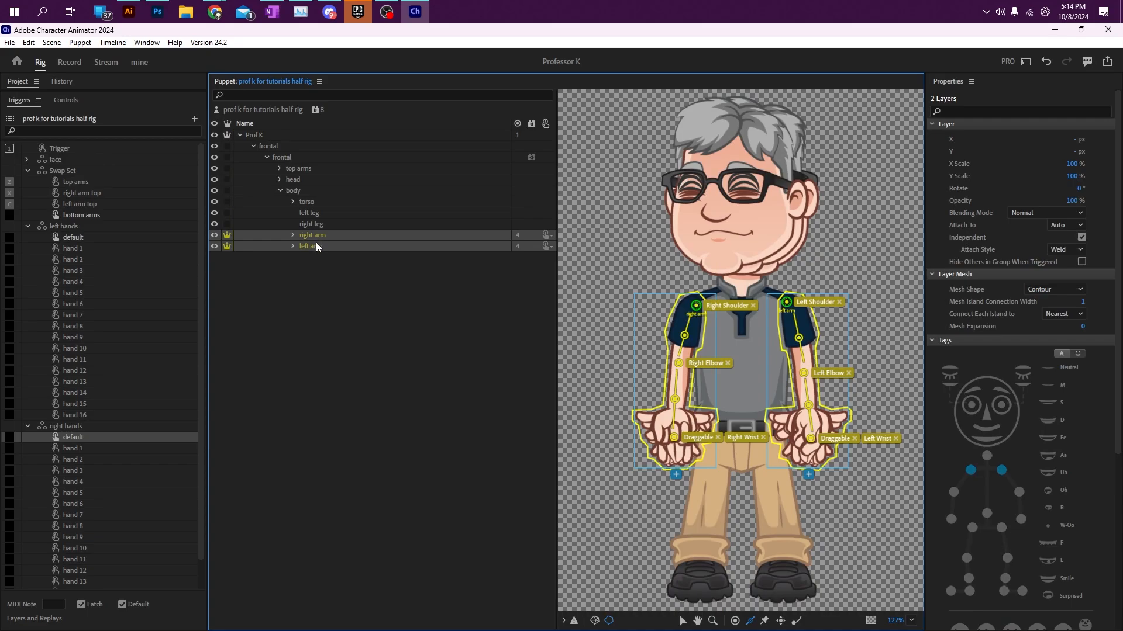
pyautogui.click(531, 236)
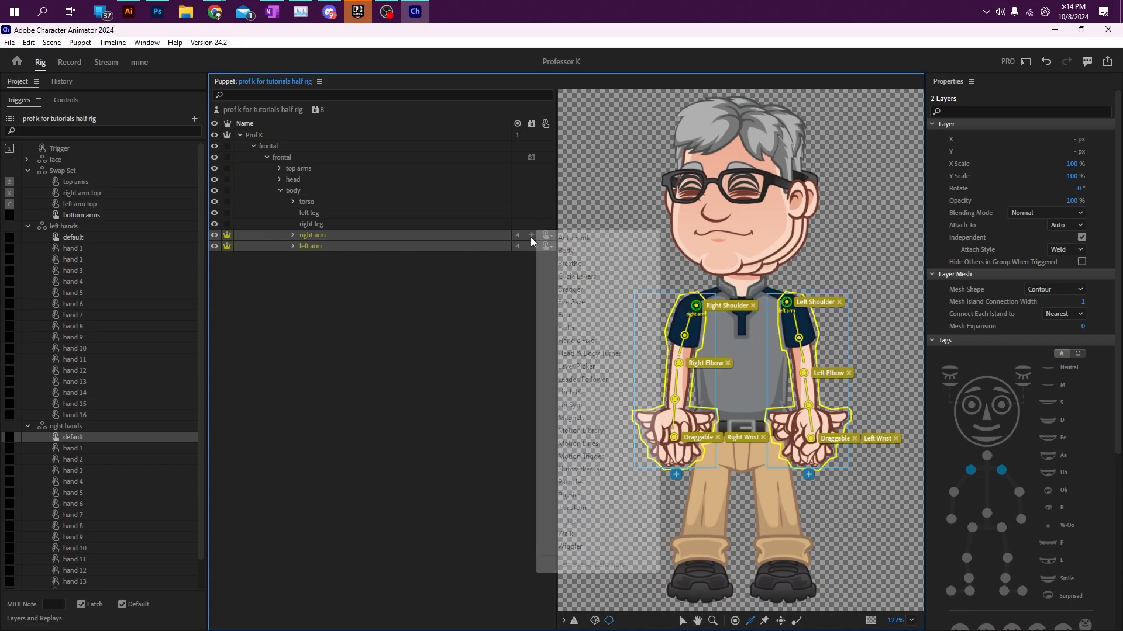
pyautogui.click(571, 392)
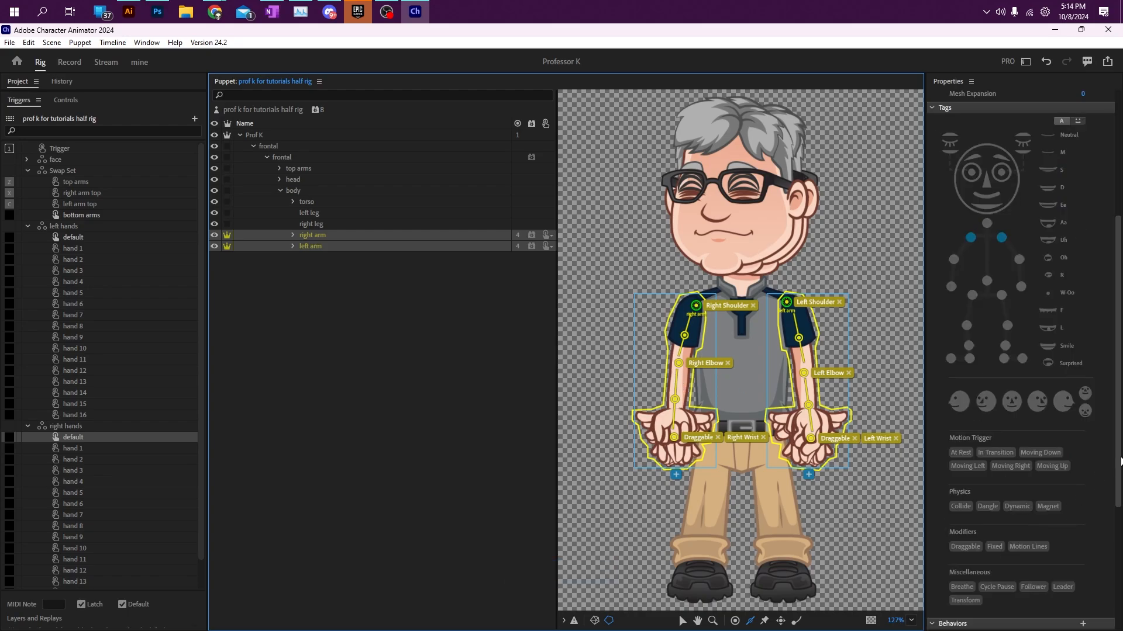
pyautogui.scroll(-5, 1120, 462)
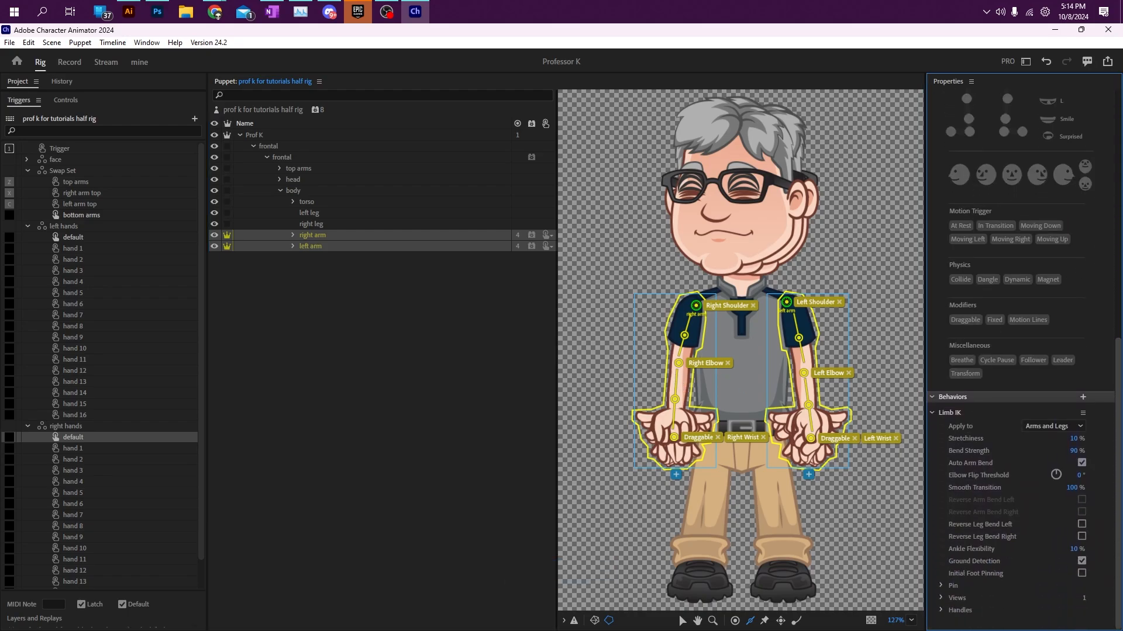
# Rename the Limb IK behavior on the body's right arm layer so it is identified as the right arm's IK
pyautogui.click(310, 236)
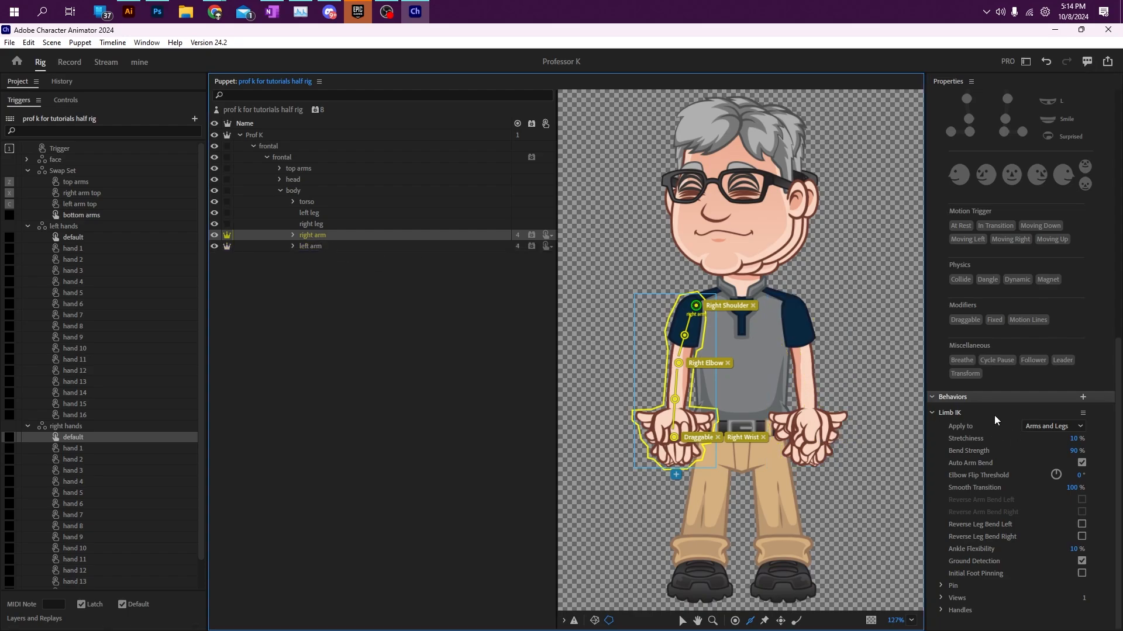
pyautogui.click(1083, 413)
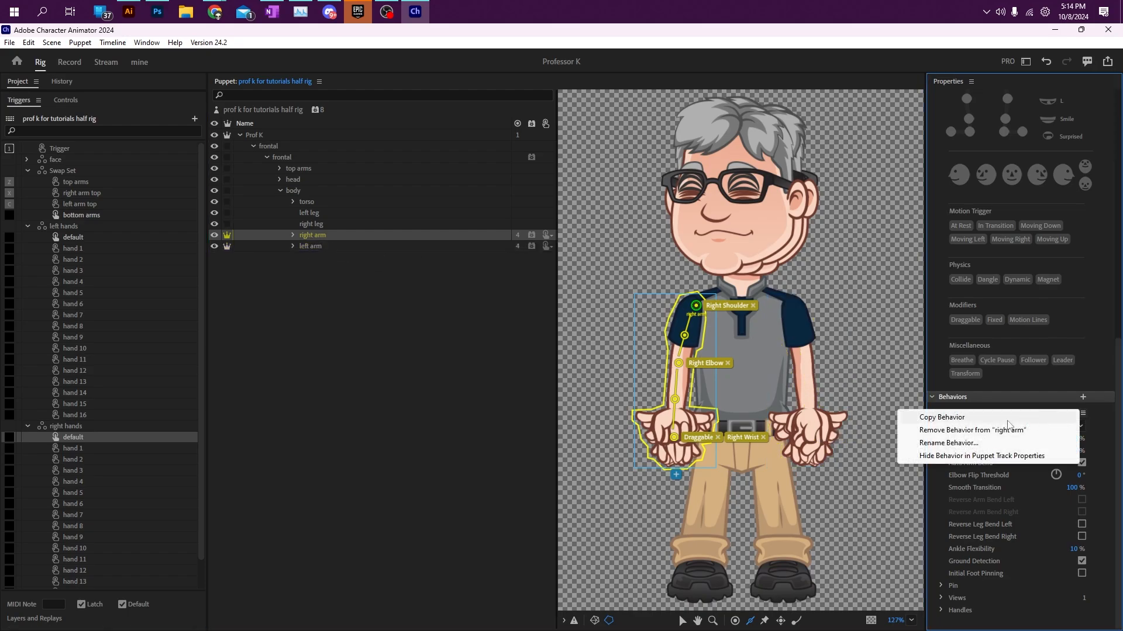
pyautogui.click(953, 443)
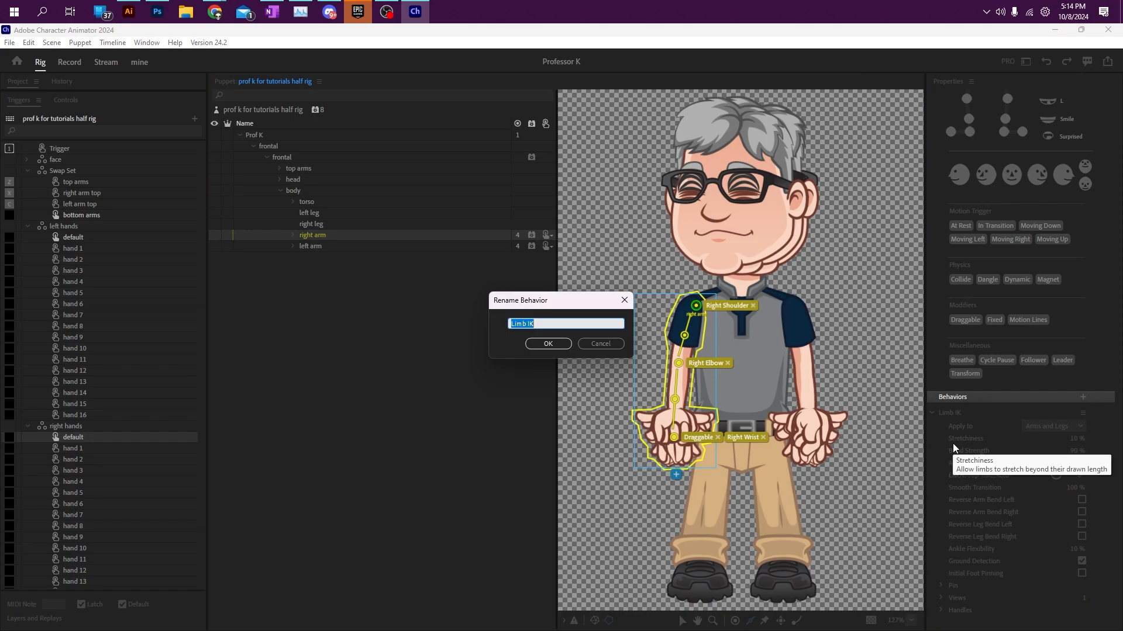
pyautogui.write('right arm i')
pyautogui.press('Return')
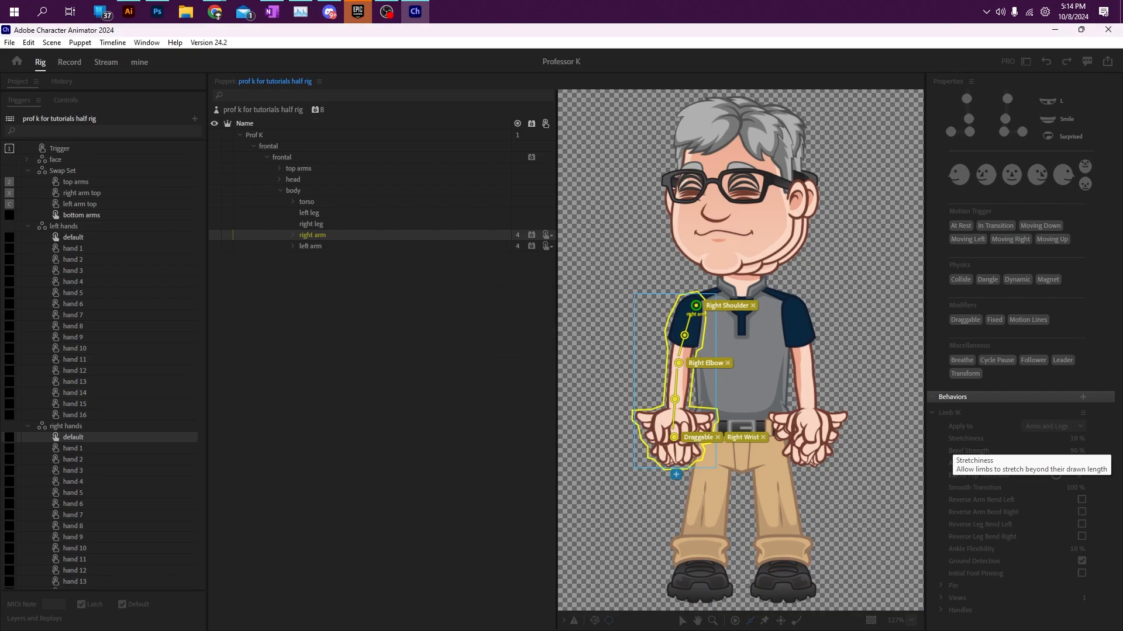
# Rename the Limb IK behavior on the body's left arm layer to "lower left arm ik"
pyautogui.click(312, 247)
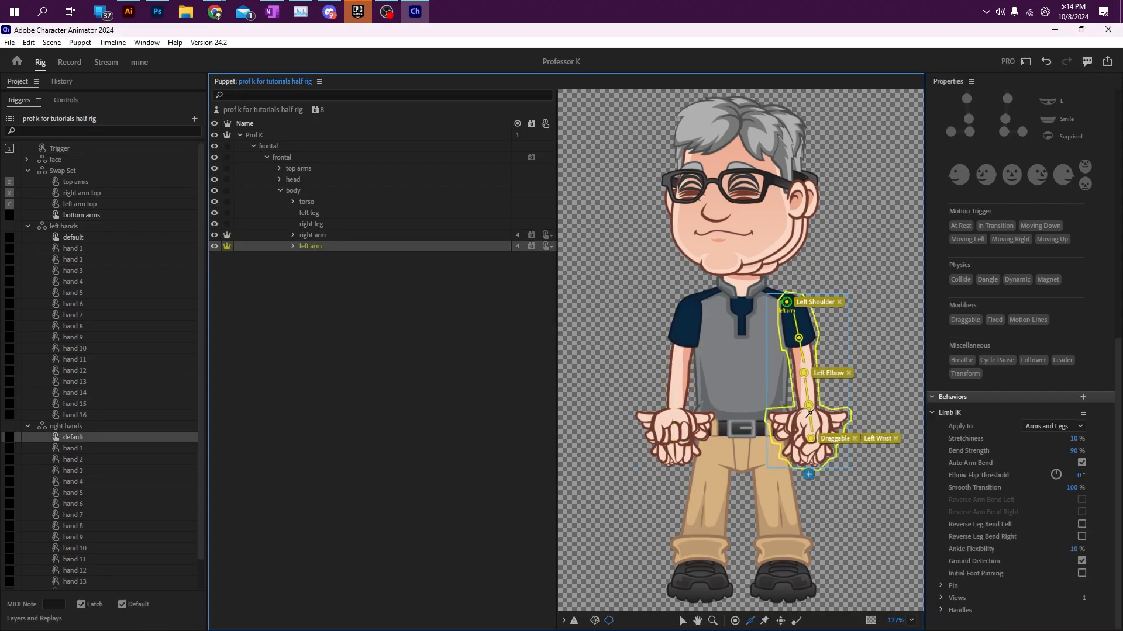
pyautogui.click(1082, 413)
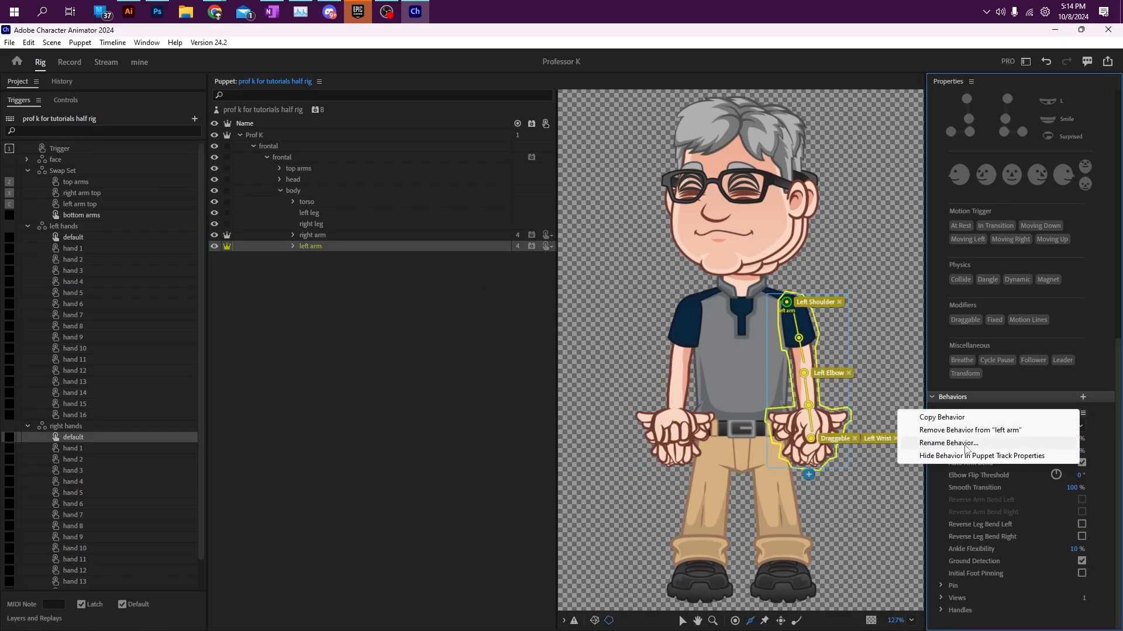
pyautogui.click(966, 449)
pyautogui.write('lowe')
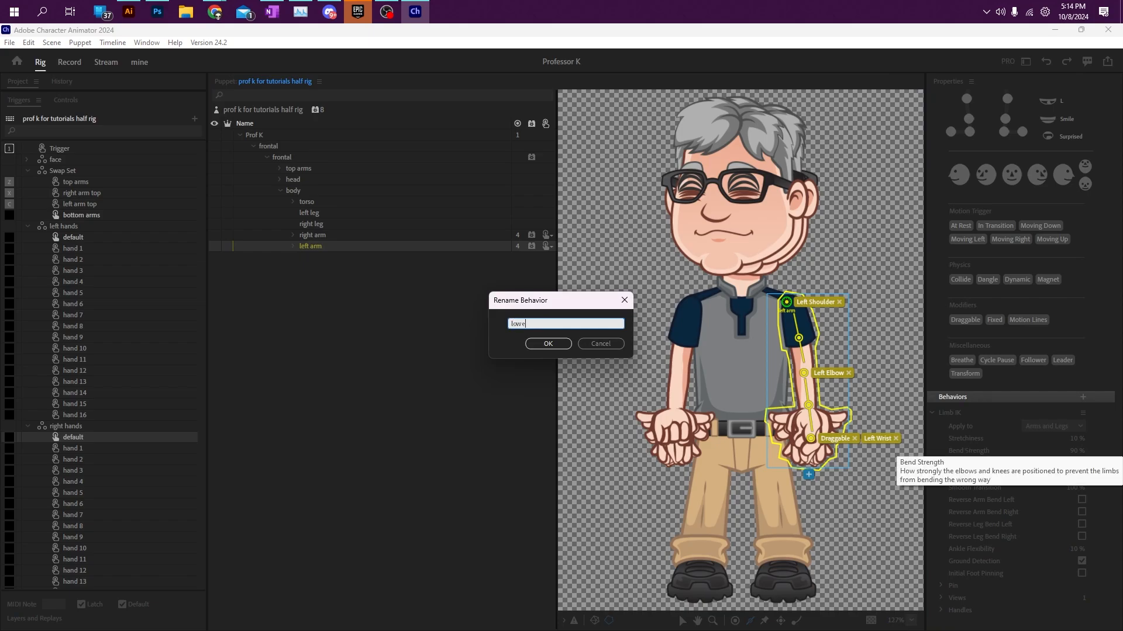
pyautogui.write('r left arm ik')
pyautogui.press('Return')
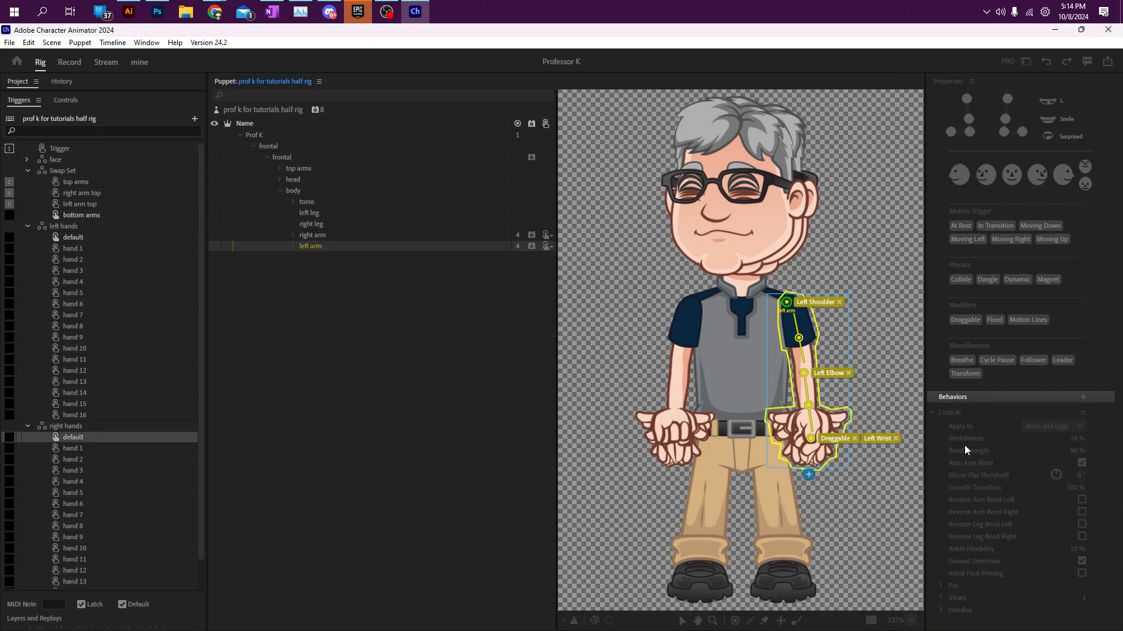
# Rename the Limb IK behavior on the second frontal layer to "top arms and legs ik"
pyautogui.click(369, 159)
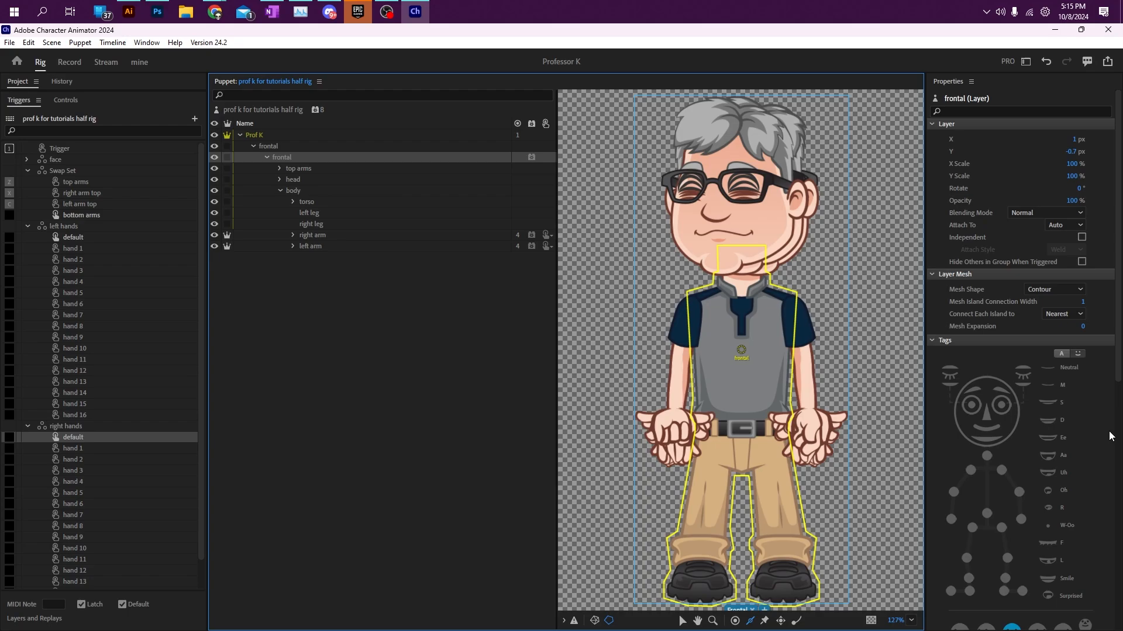
pyautogui.scroll(-5, 1110, 436)
pyautogui.click(1083, 414)
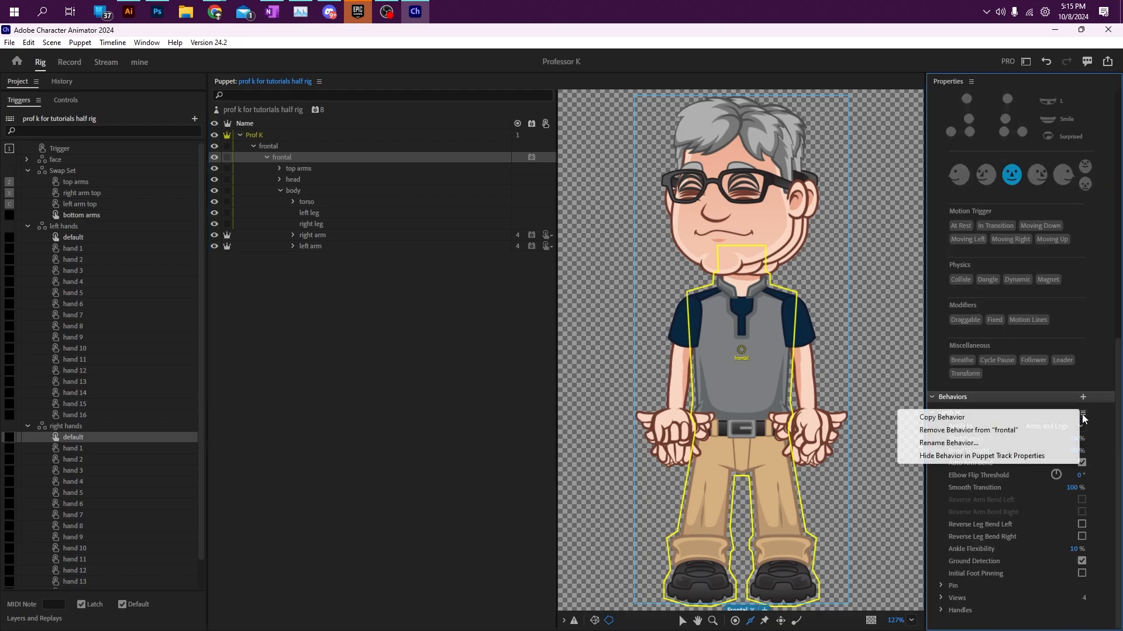
pyautogui.click(959, 443)
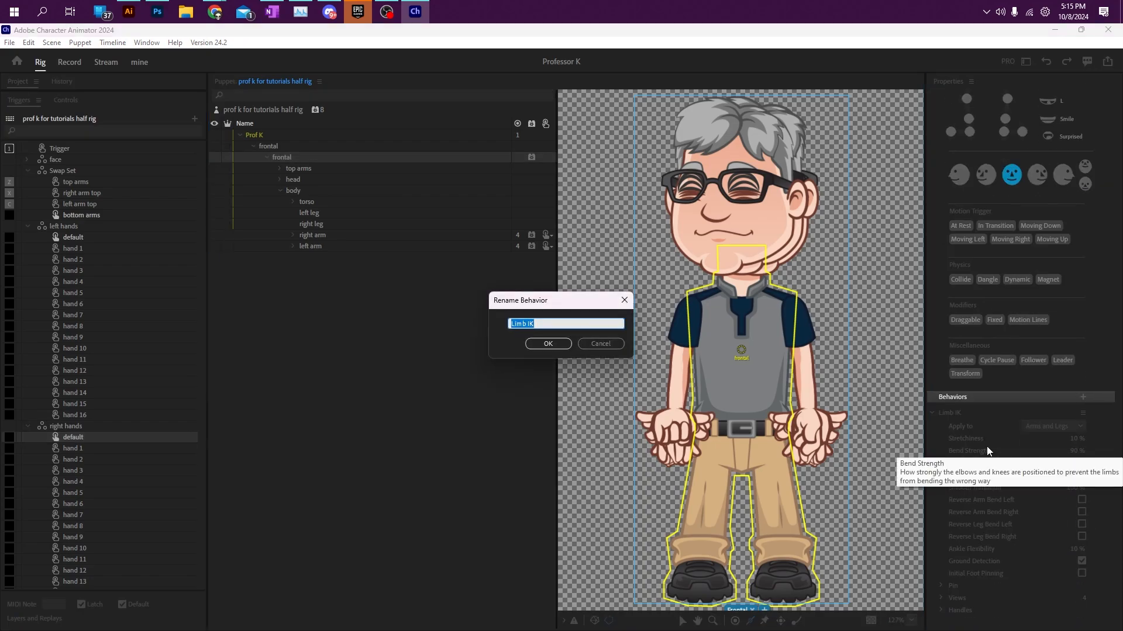
pyautogui.press('BackSpace')
pyautogui.press('Return')
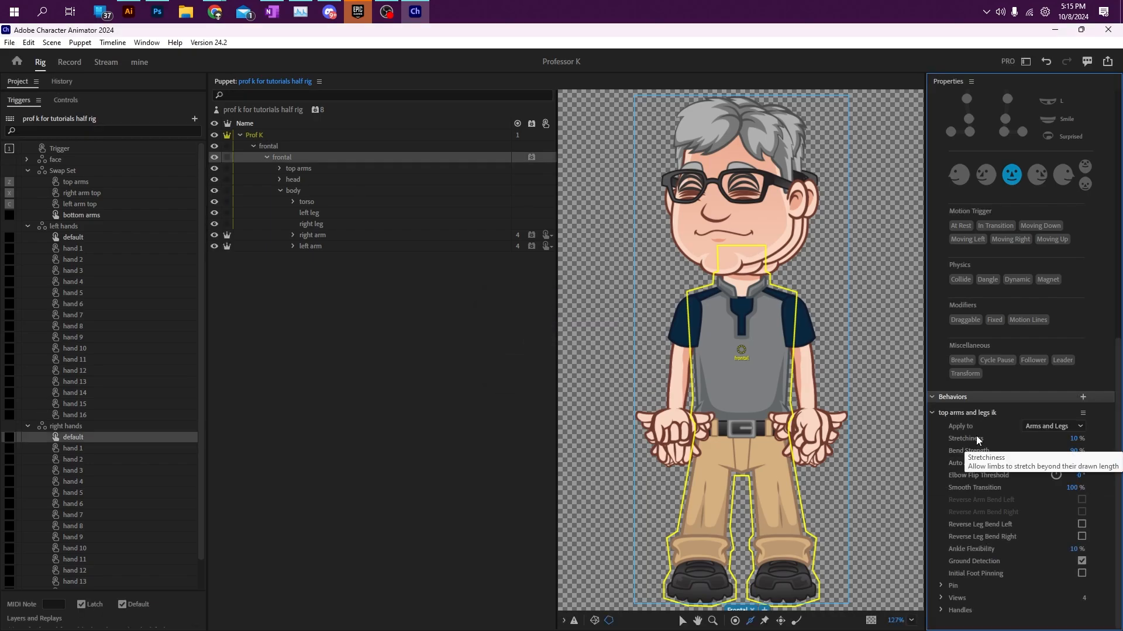
# Shorten the second frontal layer's IK behavior name to "top arms", and return to the Record workspace after checking the left arm's behavior
pyautogui.click(1082, 414)
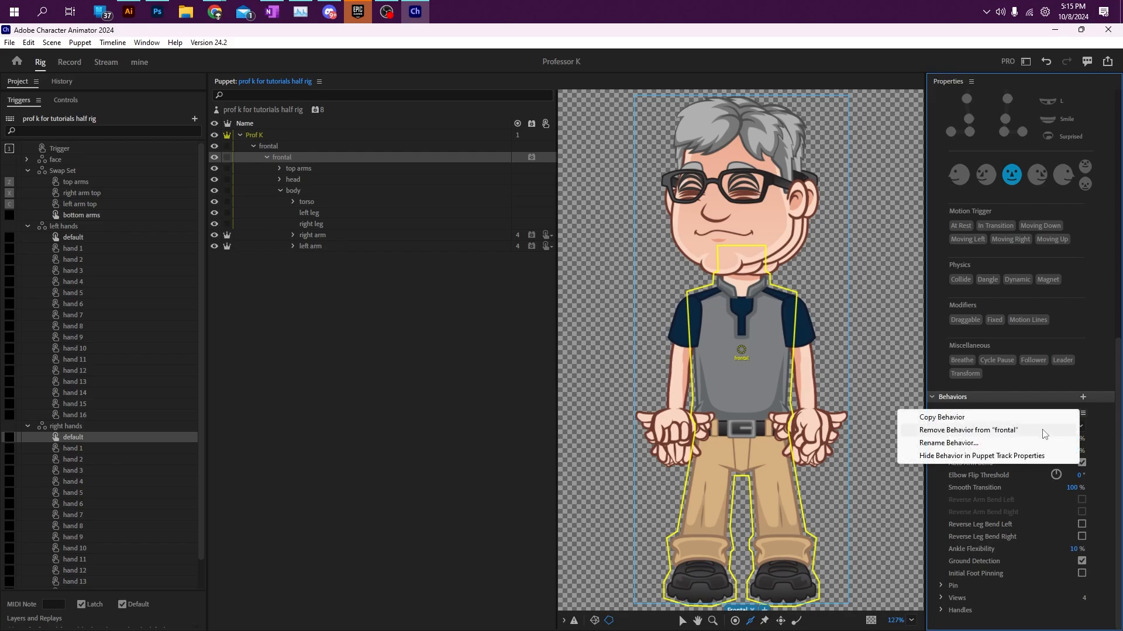
pyautogui.click(958, 442)
pyautogui.click(580, 321)
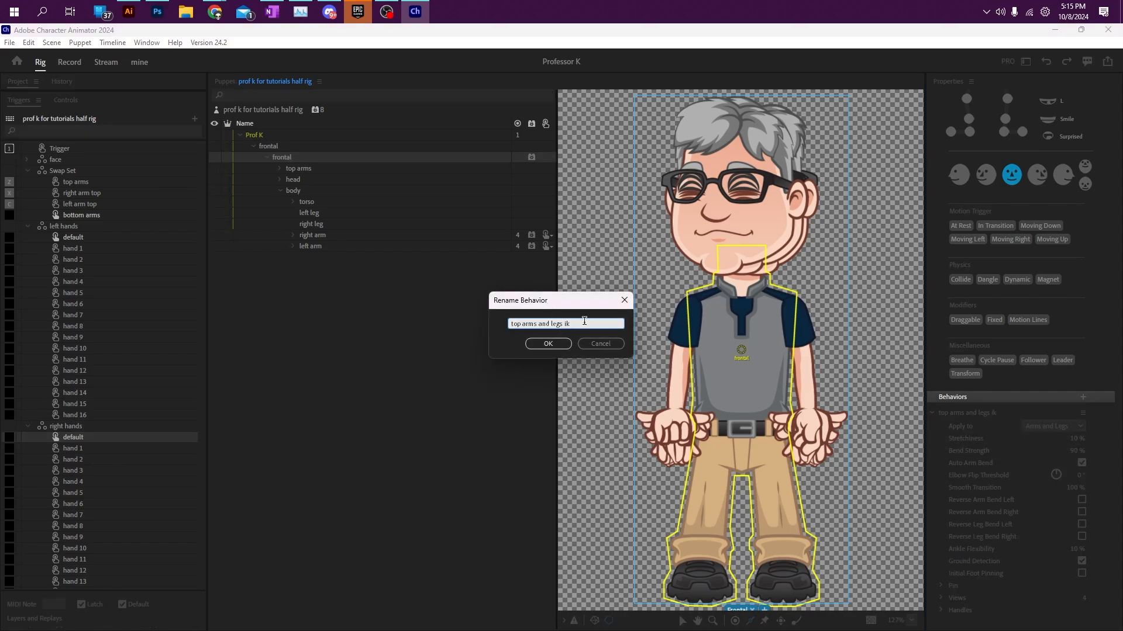
pyautogui.press('BackSpace')
pyautogui.press('BackSpace')
pyautogui.press('BackSpace')
pyautogui.click(561, 345)
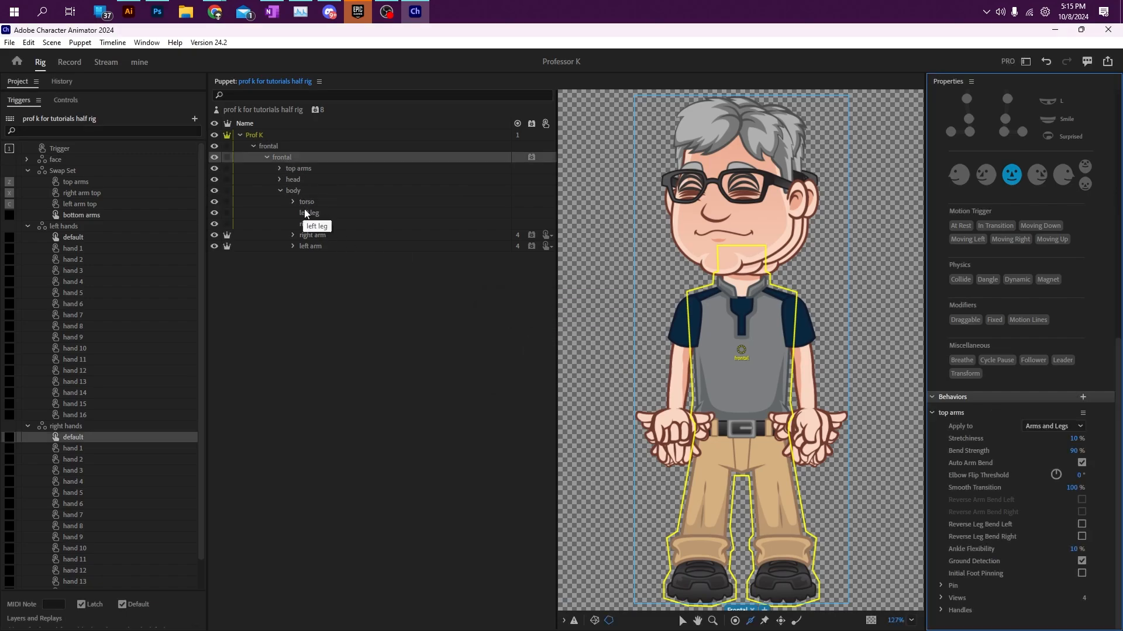
pyautogui.click(317, 246)
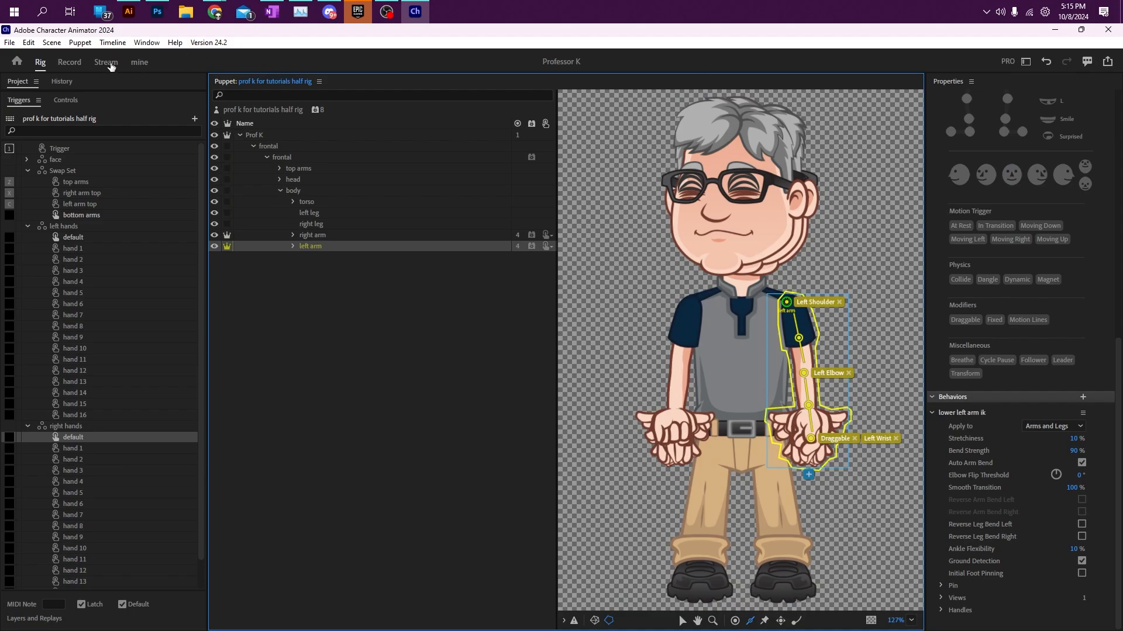
pyautogui.click(75, 62)
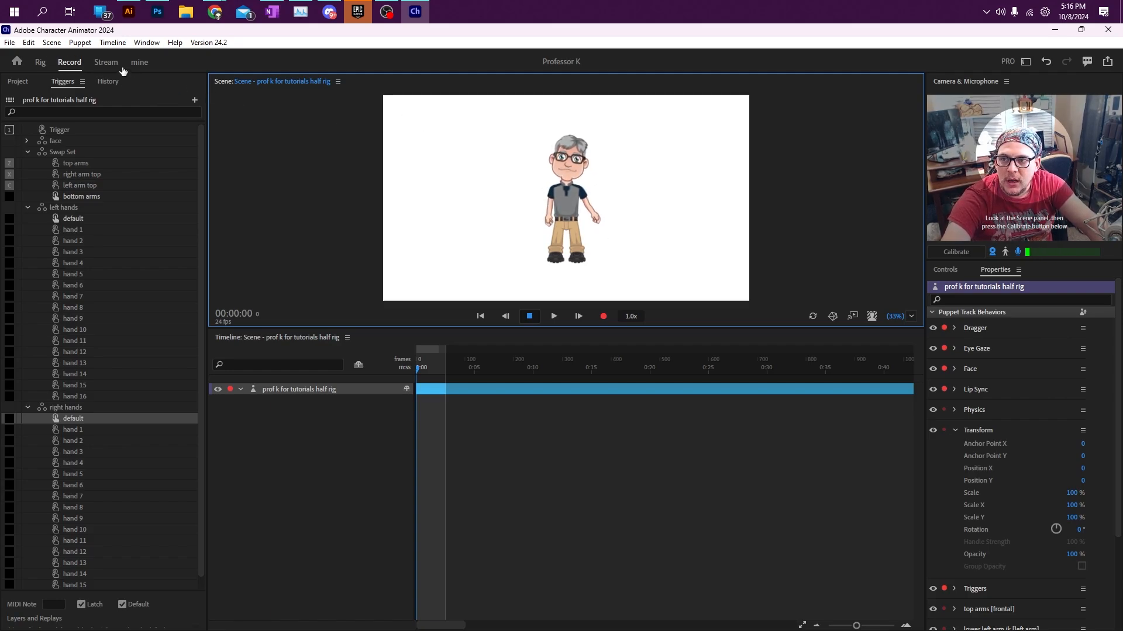
# Return to the Rig workspace and expand the left quarter, frontal and right quarter face groups inside the head
pyautogui.click(40, 63)
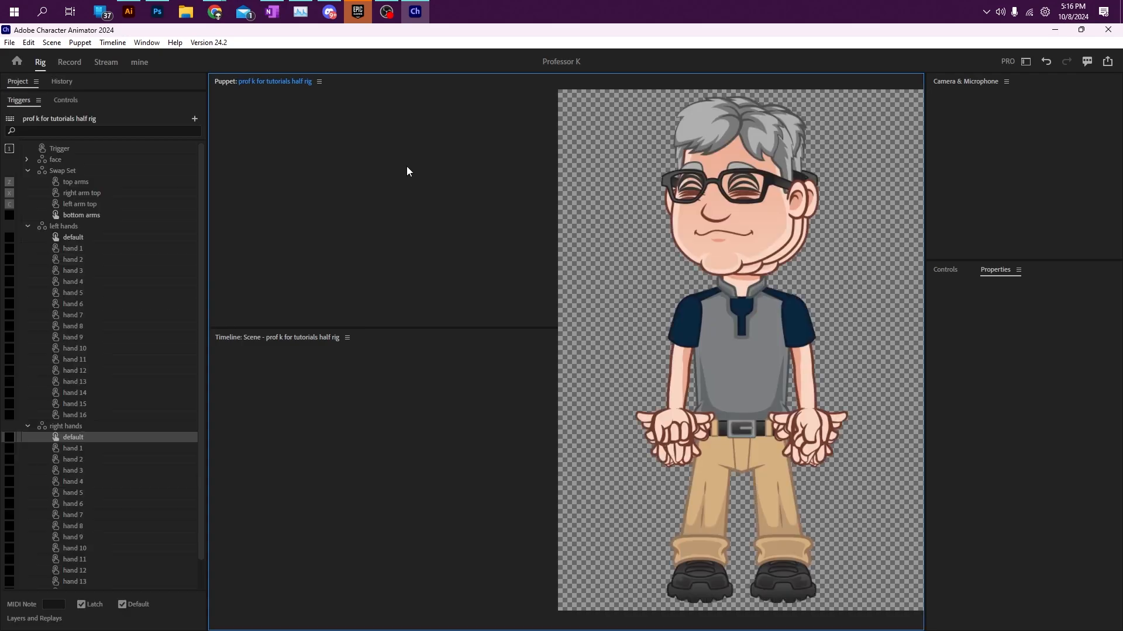
pyautogui.click(281, 191)
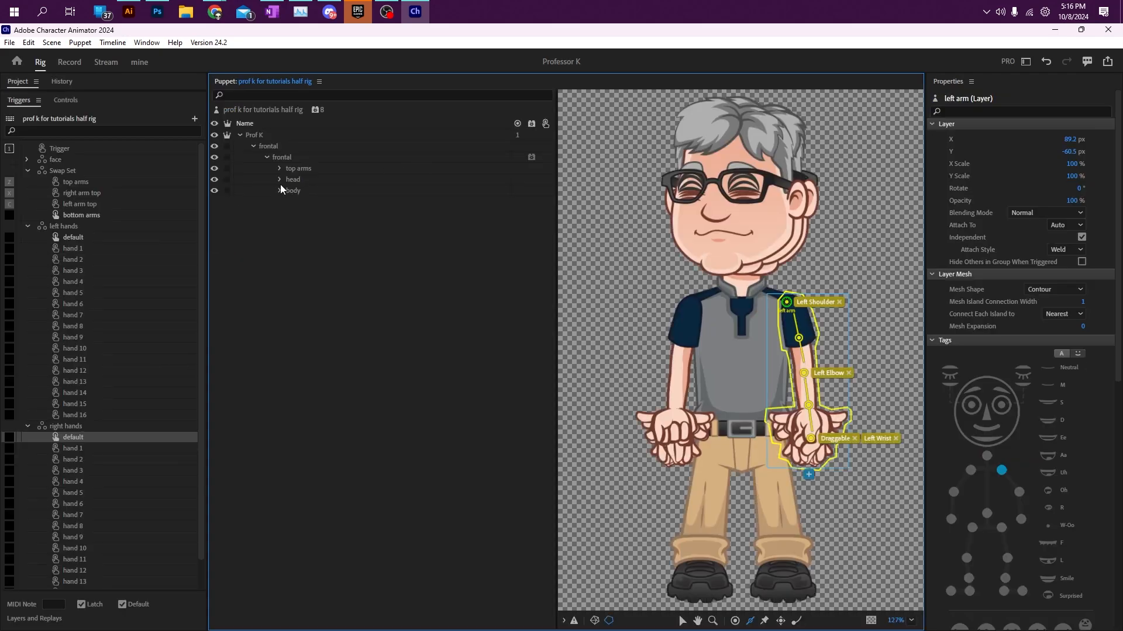
pyautogui.click(280, 179)
pyautogui.click(294, 192)
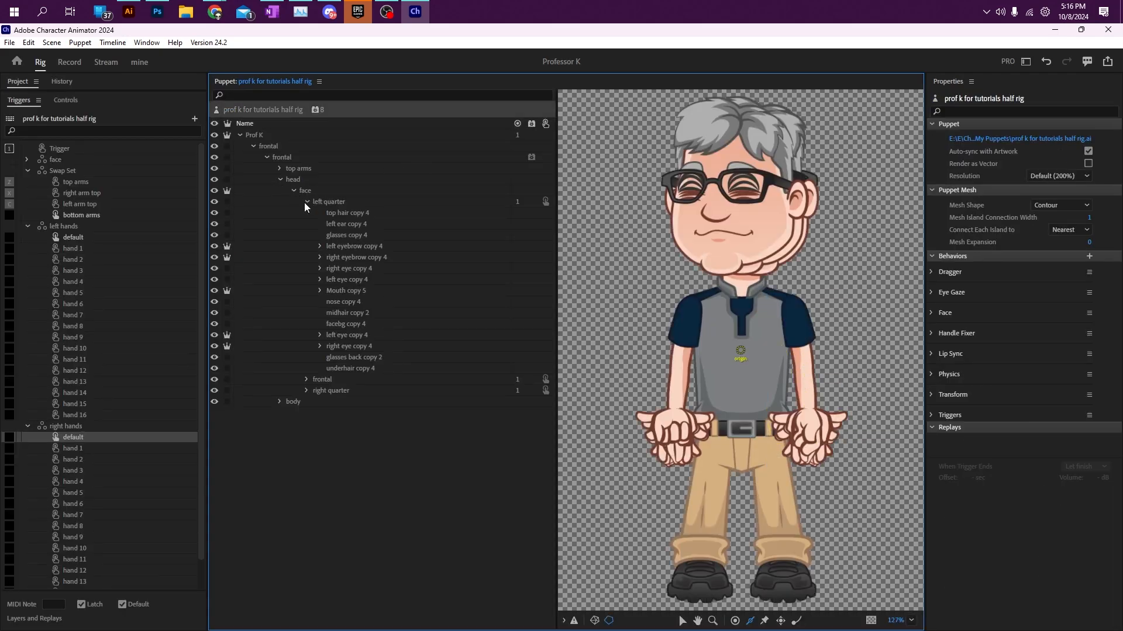
pyautogui.click(307, 202)
pyautogui.click(306, 202)
pyautogui.click(306, 201)
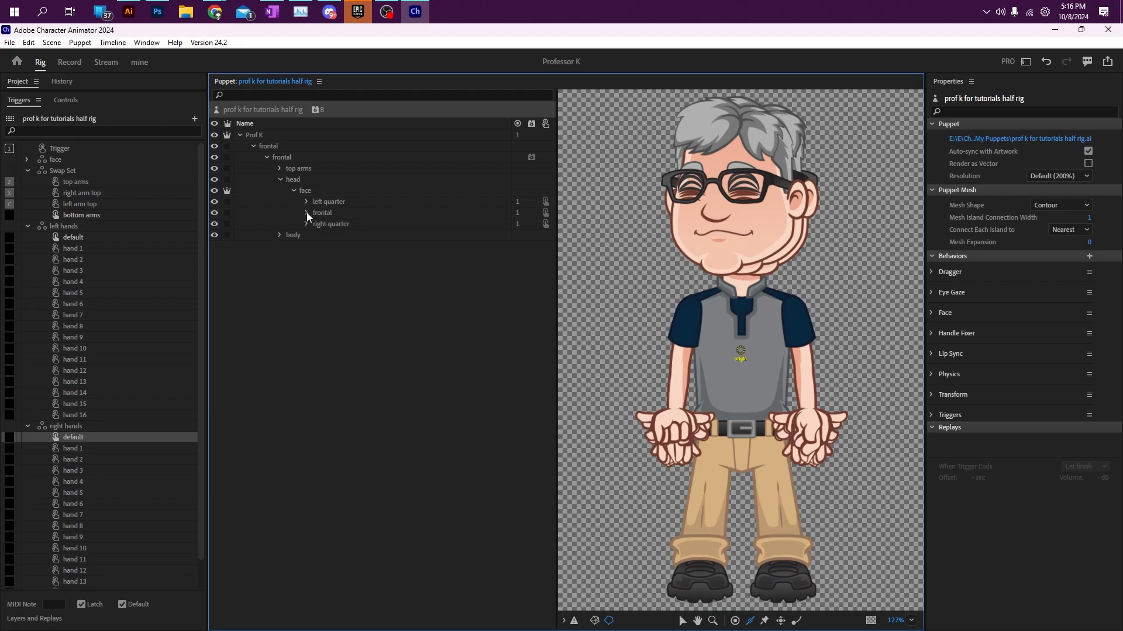
pyautogui.click(306, 212)
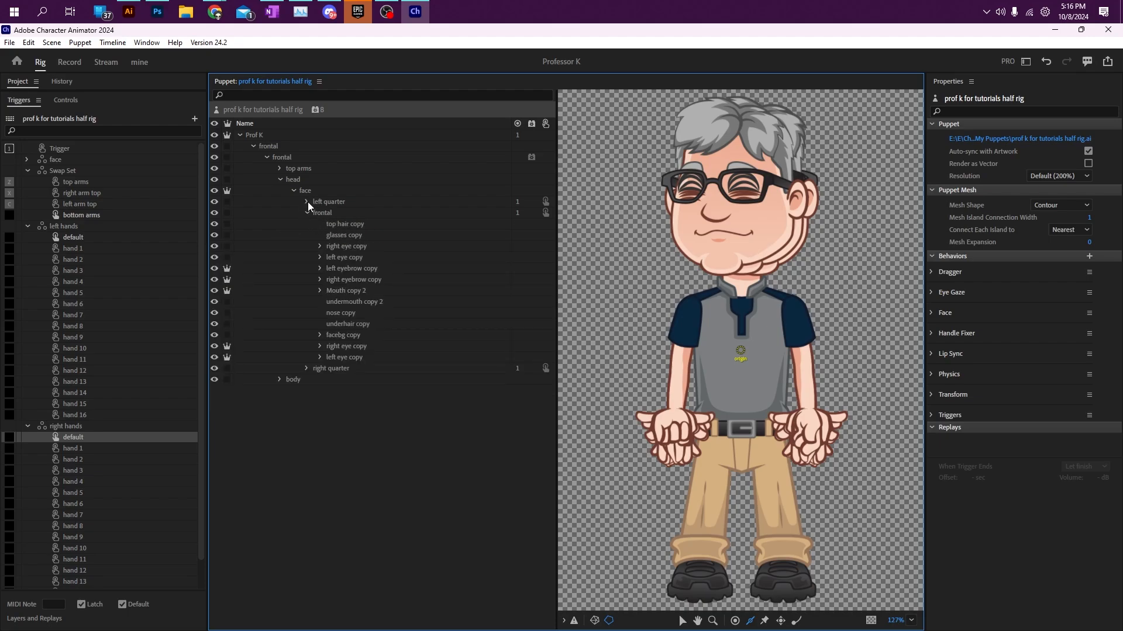
pyautogui.click(307, 201)
pyautogui.click(307, 535)
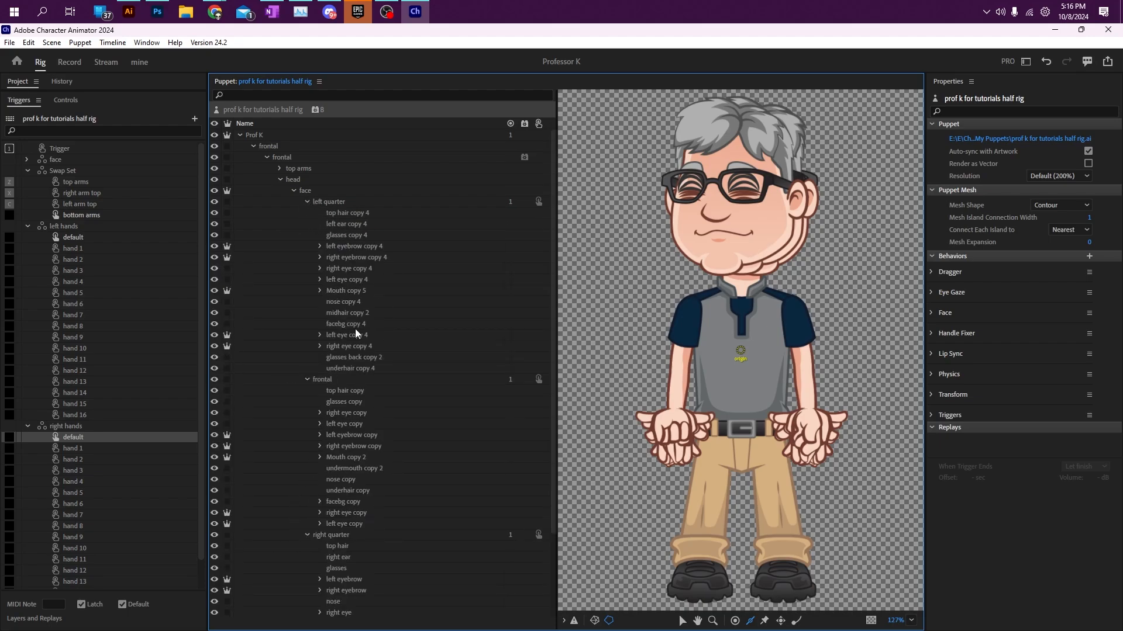
# Make the left quarter face's top hair layer independent and place a Dangle handle on each side of the hair
pyautogui.click(357, 215)
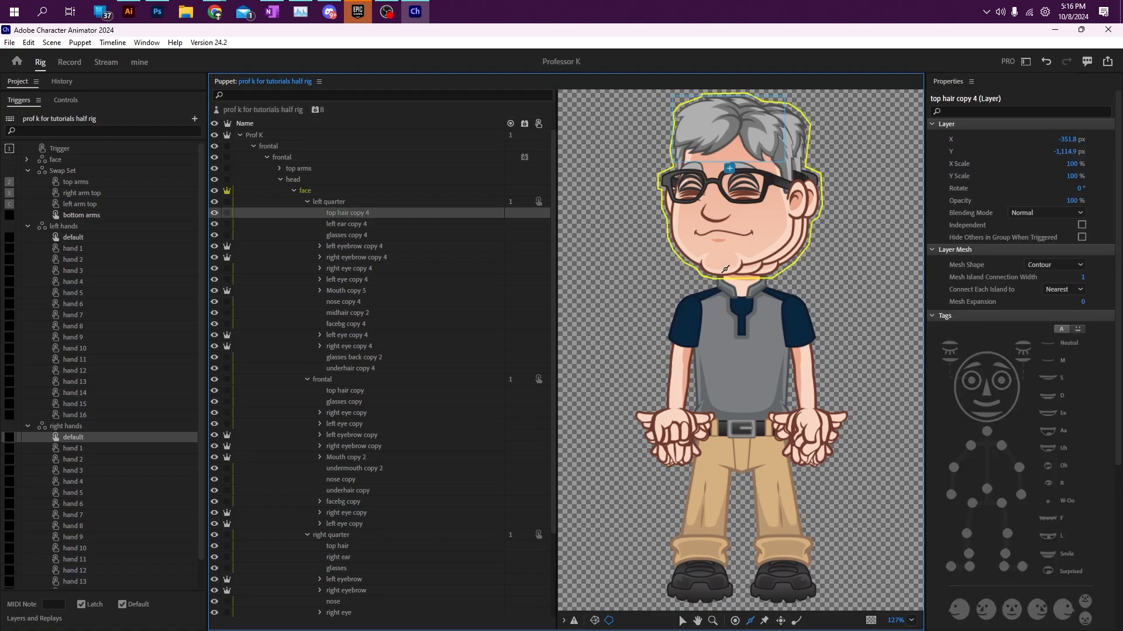
pyautogui.click(735, 621)
pyautogui.click(688, 133)
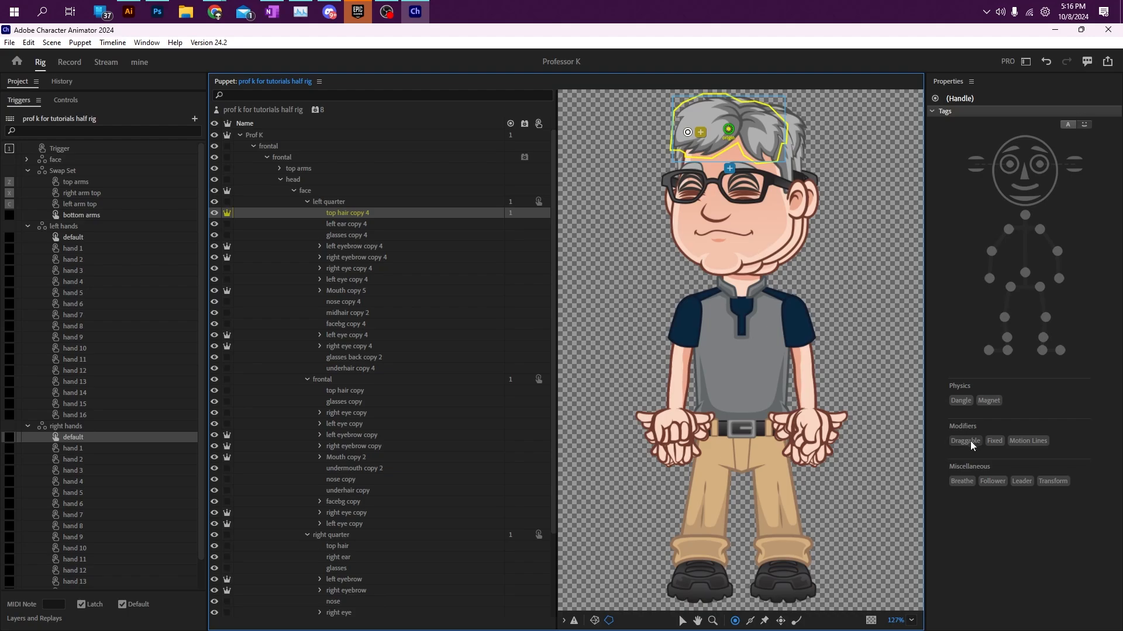
pyautogui.click(960, 401)
pyautogui.click(763, 139)
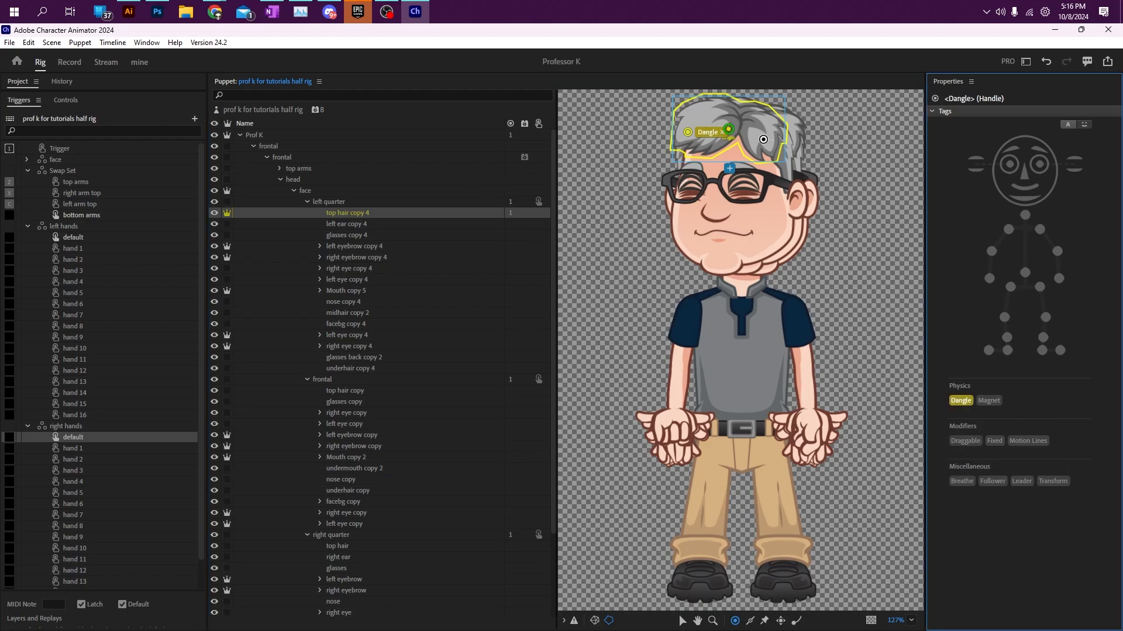
pyautogui.click(960, 401)
# Make the frontal face's top hair layer independent and place a Dangle handle on each side, within the hair outline
pyautogui.click(355, 391)
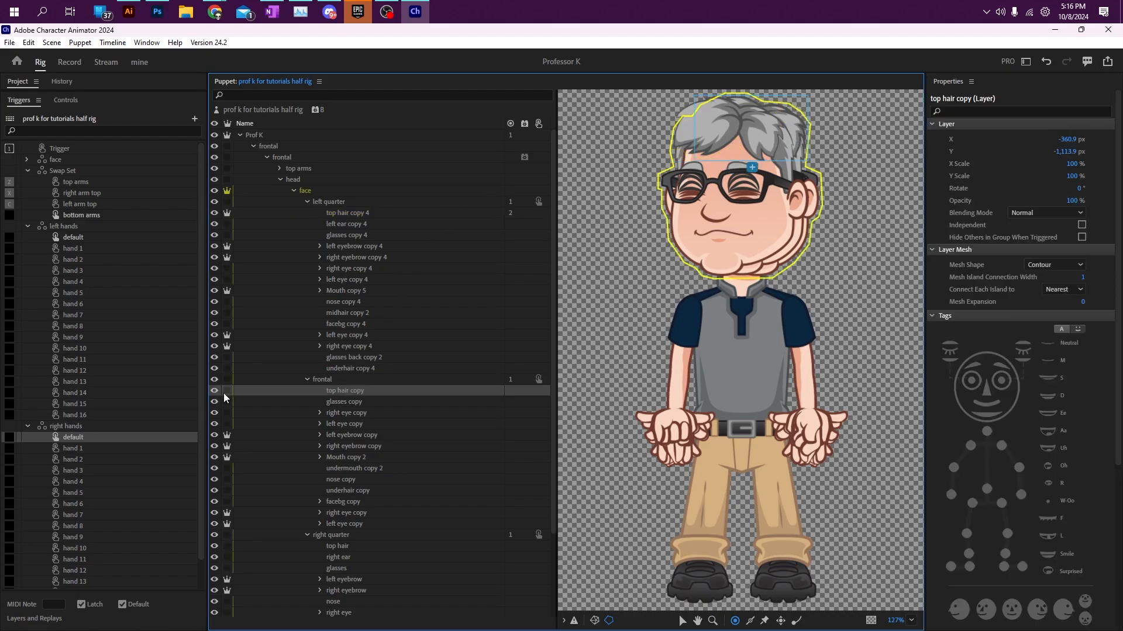
pyautogui.click(687, 128)
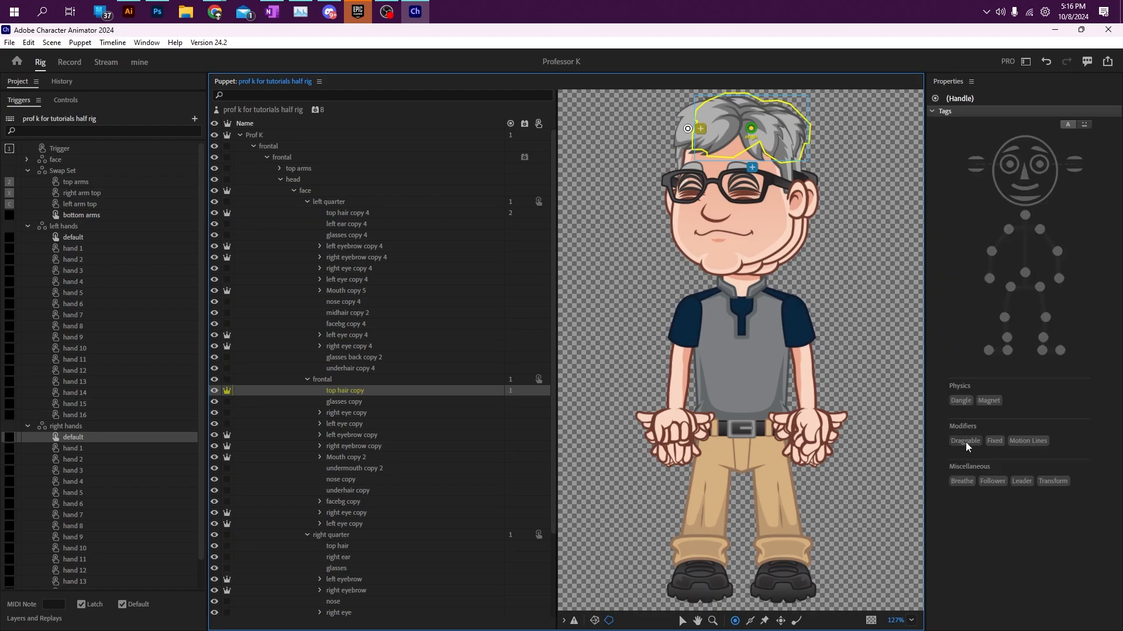
pyautogui.click(966, 442)
pyautogui.click(963, 443)
pyautogui.click(959, 401)
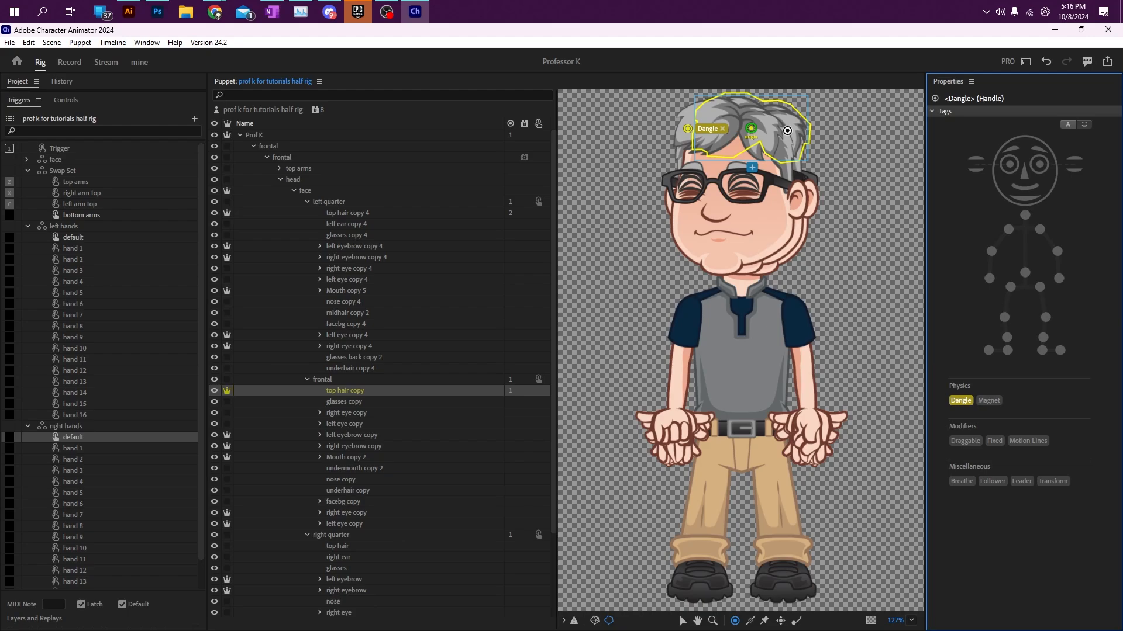
pyautogui.click(787, 130)
pyautogui.moveTo(687, 135); pyautogui.dragTo(701, 136)
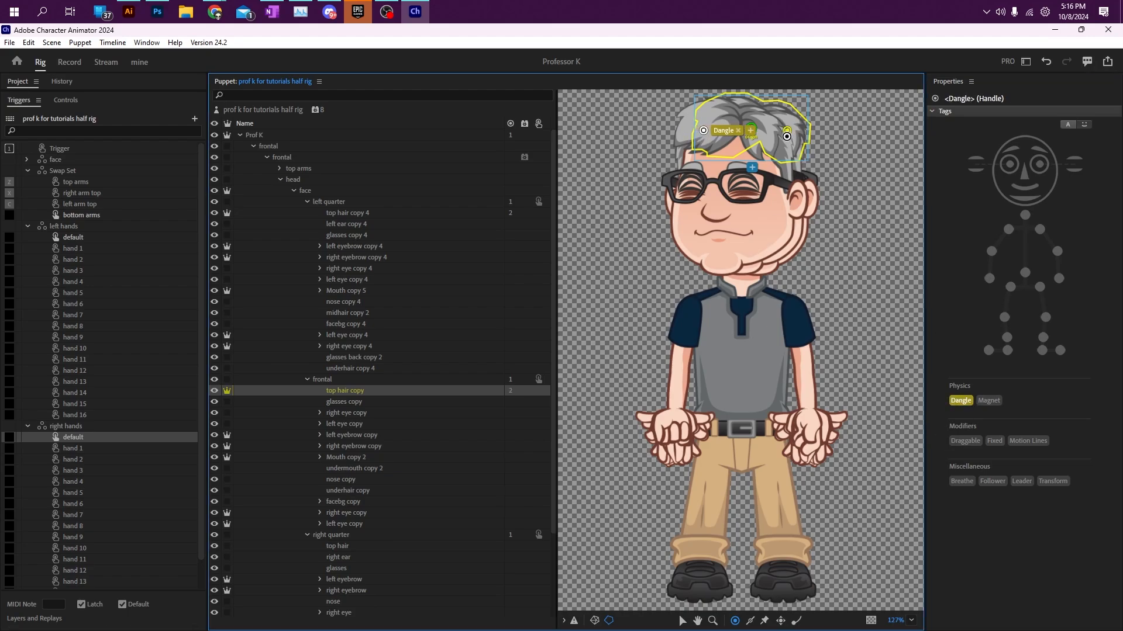
pyautogui.click(787, 130)
pyautogui.click(953, 404)
pyautogui.click(953, 402)
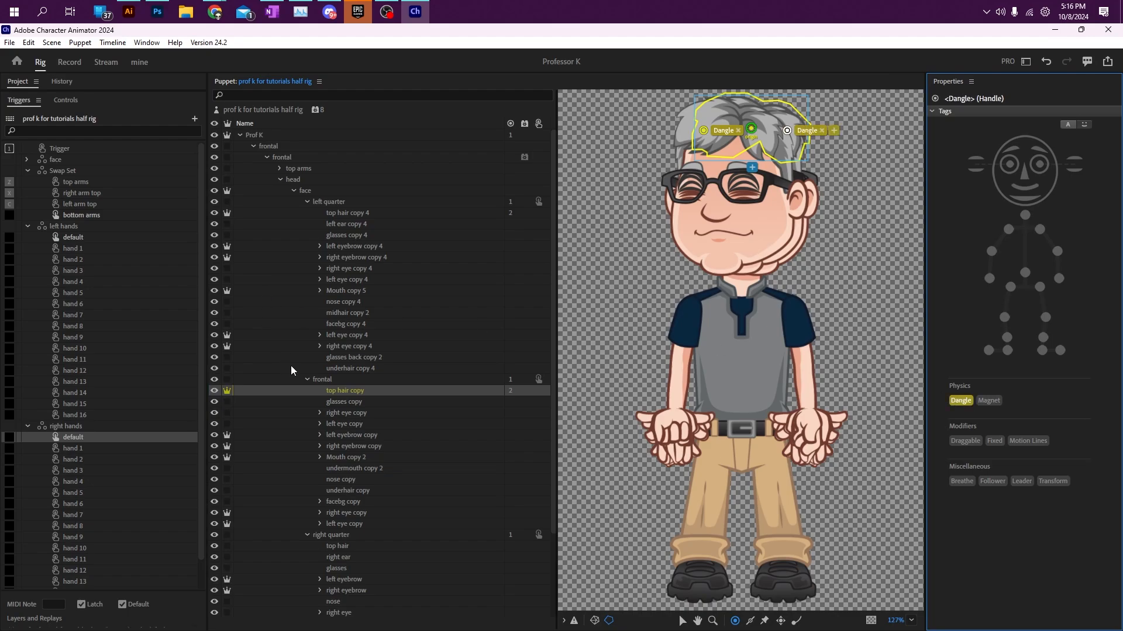
# Place two Dangle handles on the right quarter face's top hair and make that layer independent, keeping both handles within the hair
pyautogui.scroll(-2, 351, 485)
pyautogui.click(348, 487)
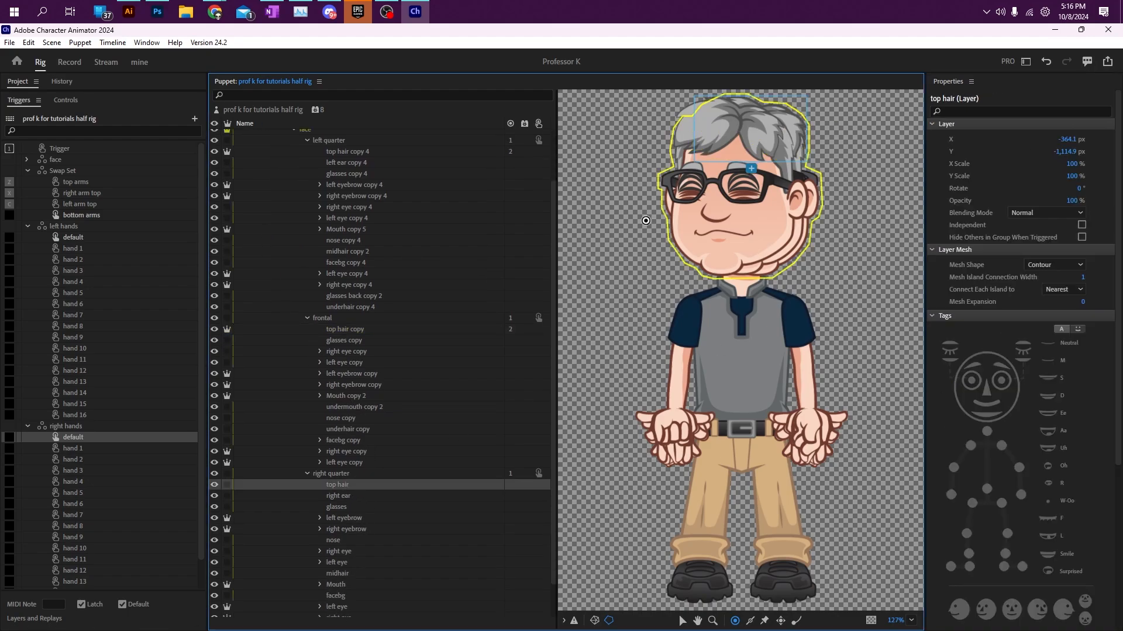
pyautogui.click(789, 131)
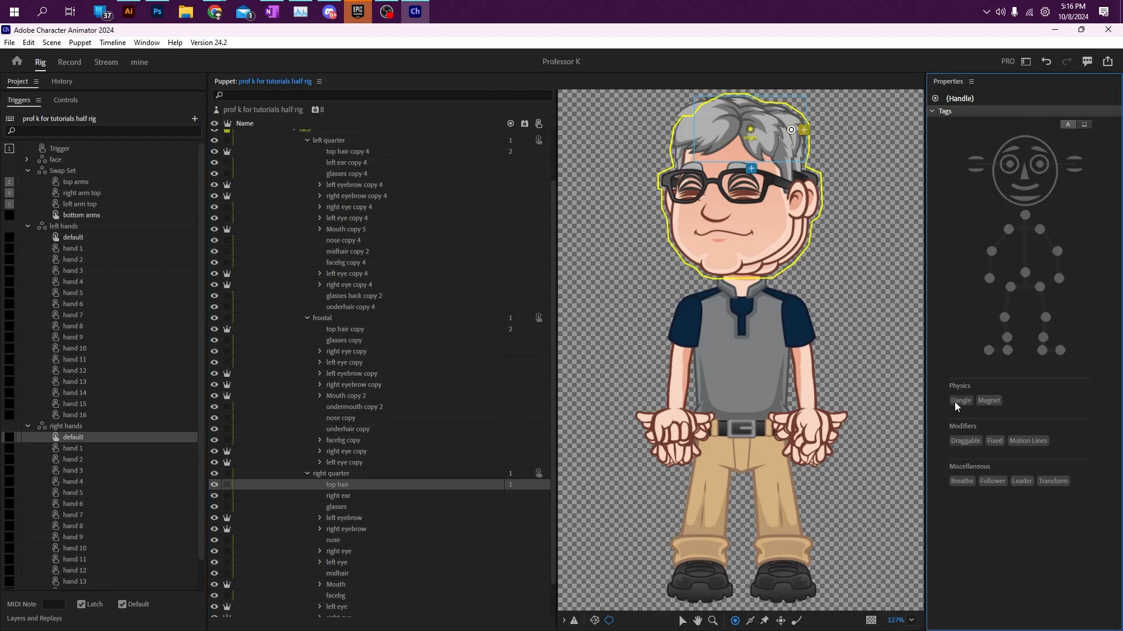
pyautogui.click(955, 402)
pyautogui.click(767, 212)
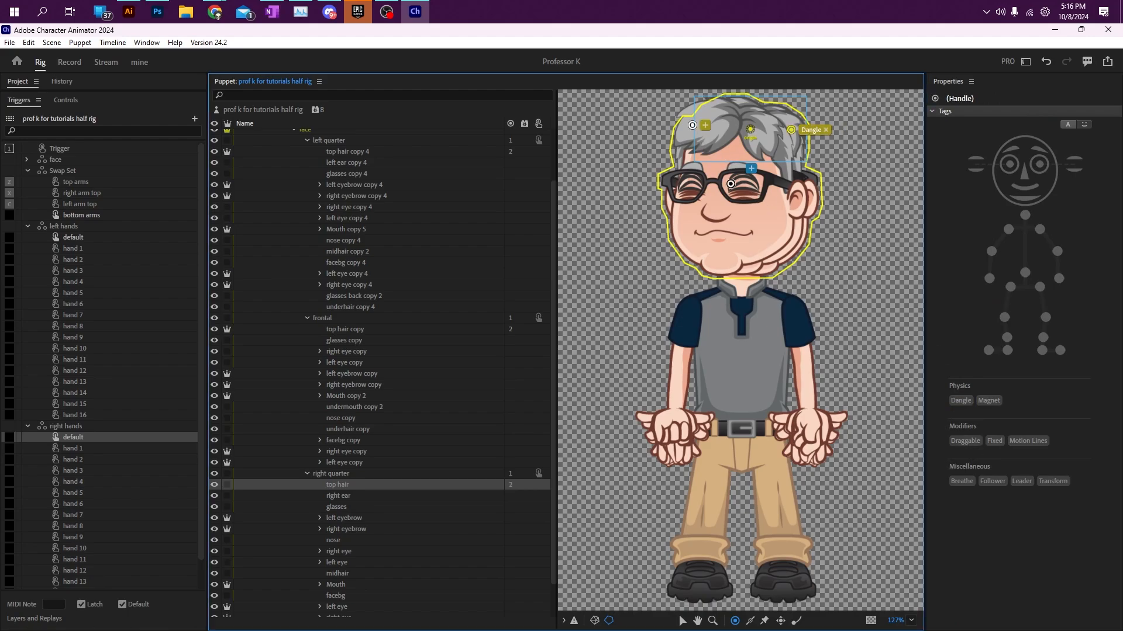
pyautogui.click(951, 402)
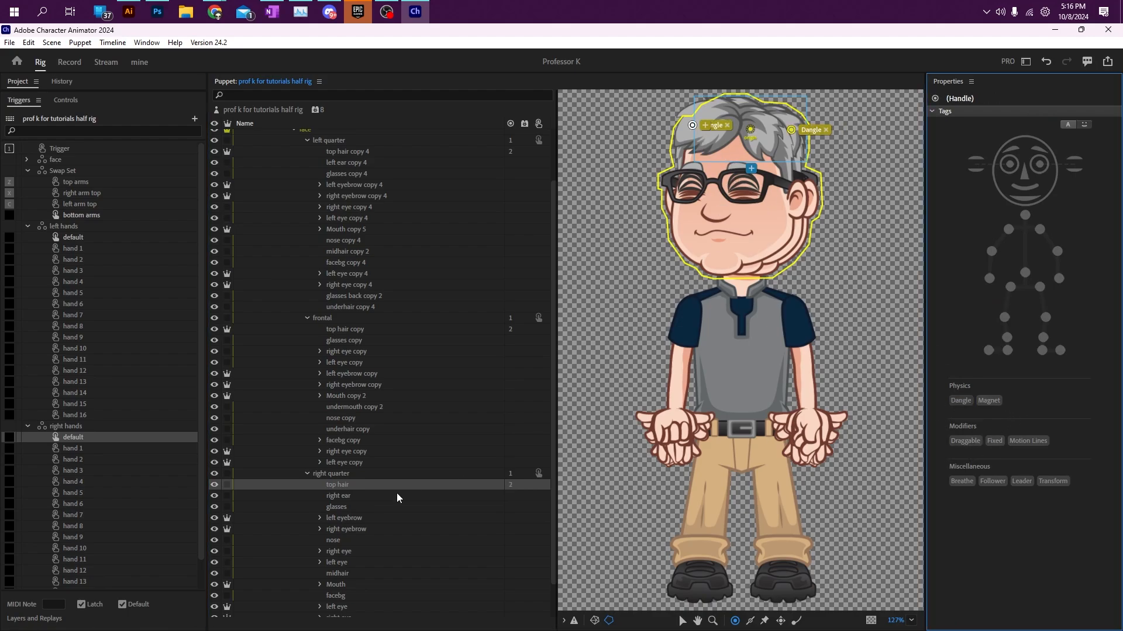
pyautogui.click(226, 485)
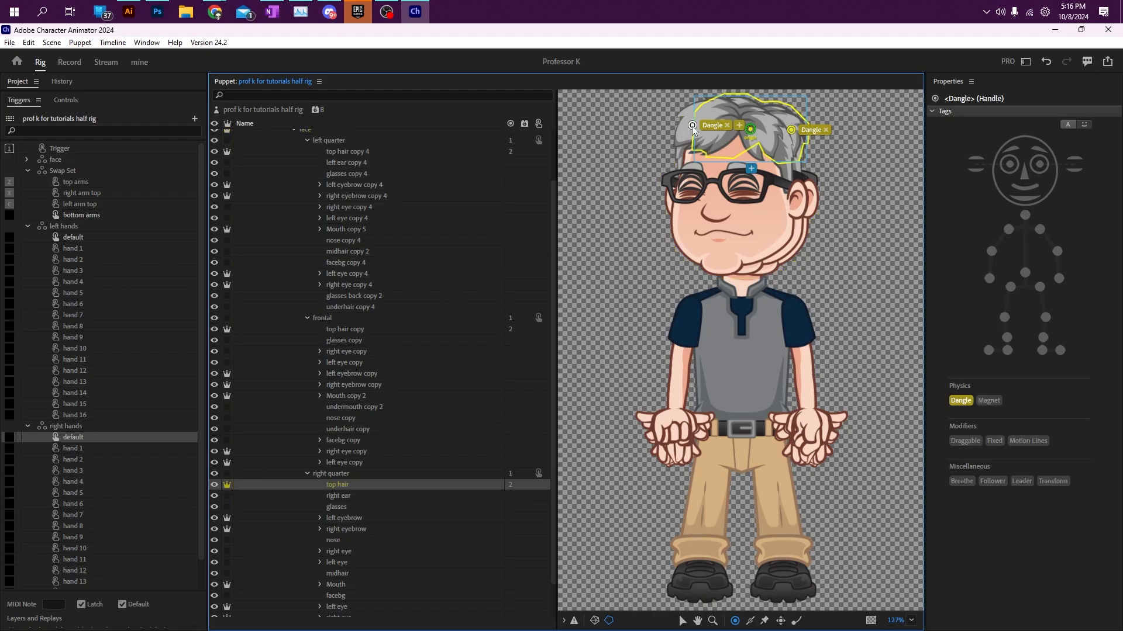
pyautogui.moveTo(692, 127); pyautogui.dragTo(702, 127)
# Shift the puppet horizontally in the Record workspace to test its hair movement, leaving Position X at 18
pyautogui.click(69, 63)
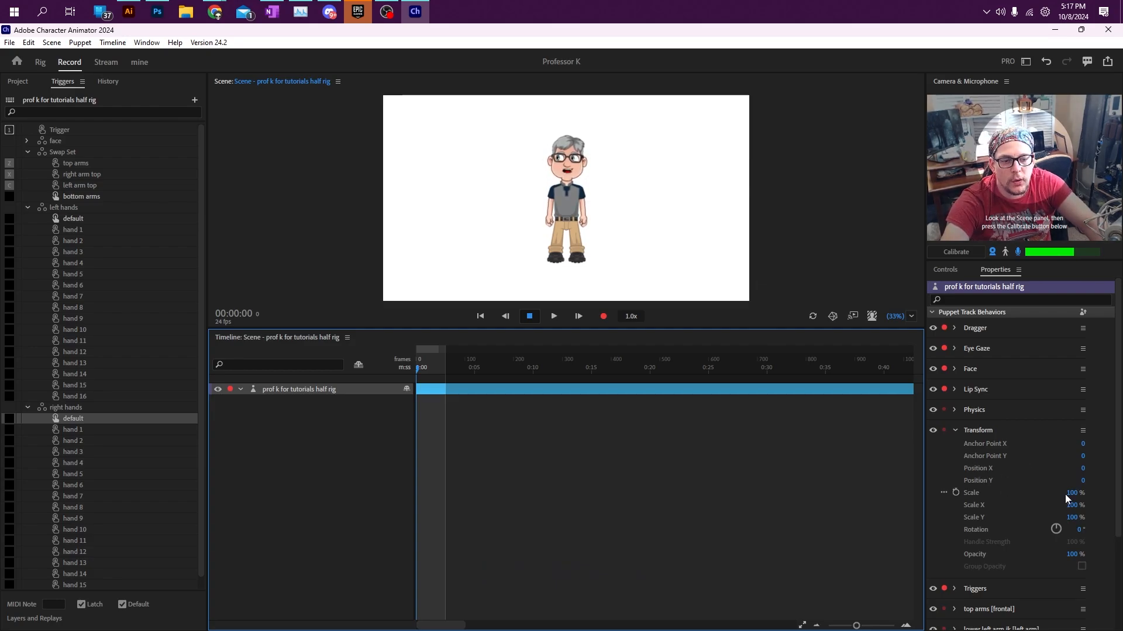
pyautogui.moveTo(1082, 475); pyautogui.dragTo(1041, 474)
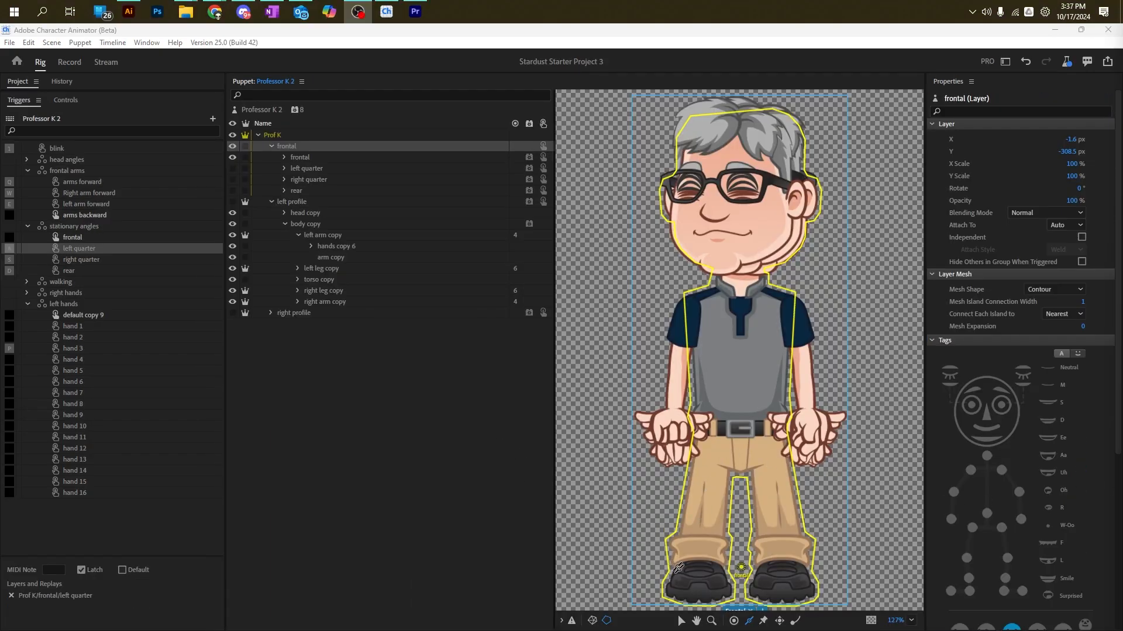
# In the Professor K 2 puppet, add a horizontal stick across both feet on the outer frontal layer and tag it Fixed
pyautogui.click(750, 623)
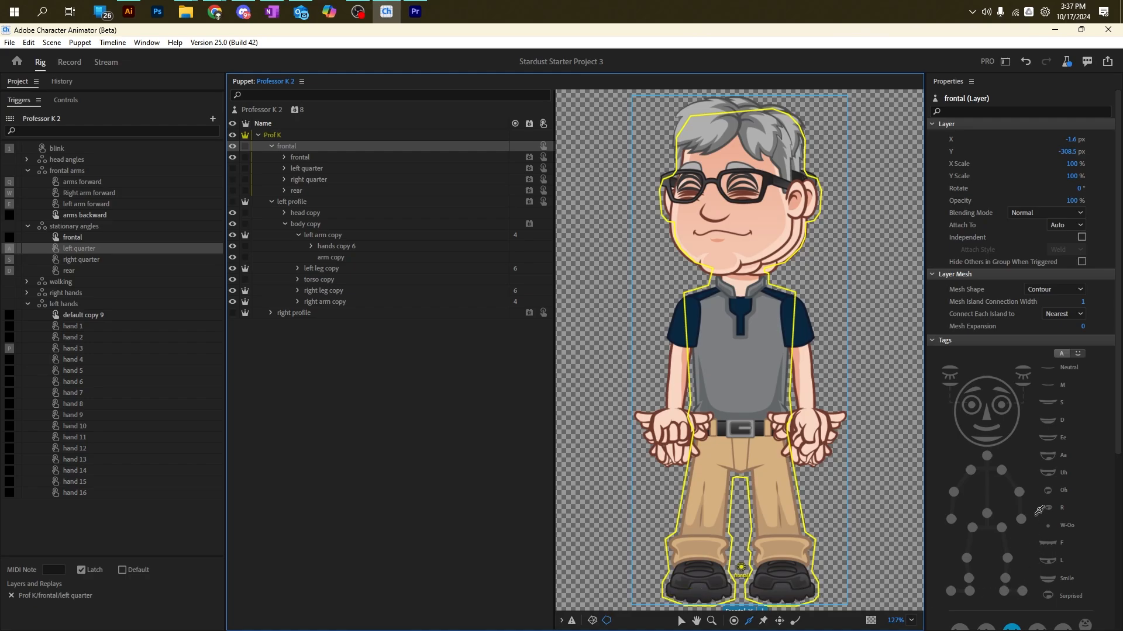
pyautogui.click(992, 445)
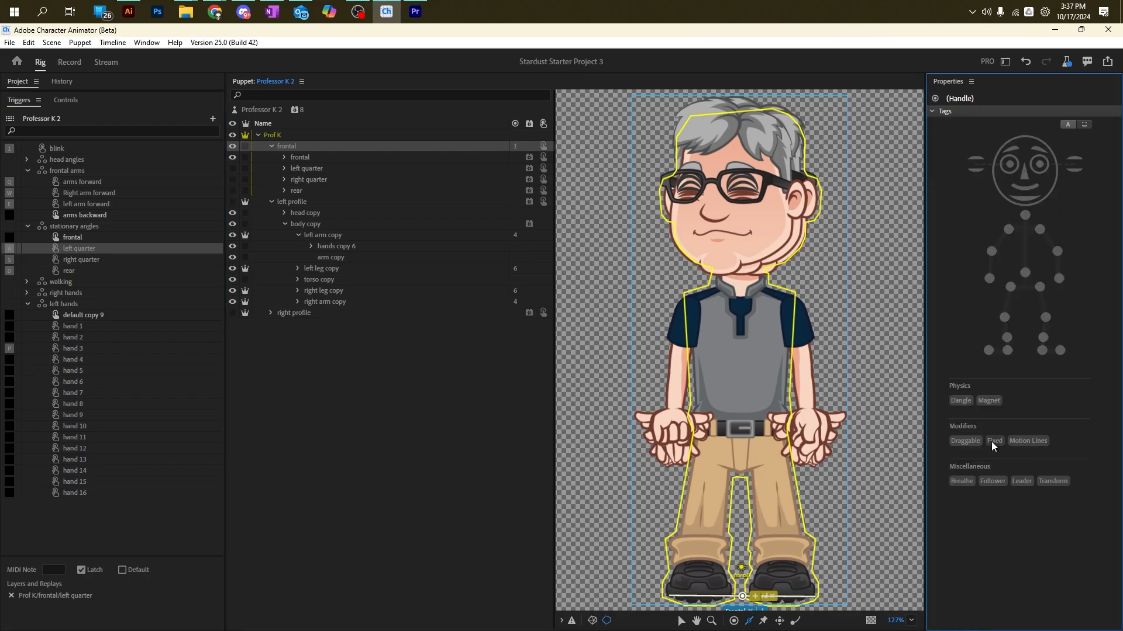
pyautogui.click(992, 444)
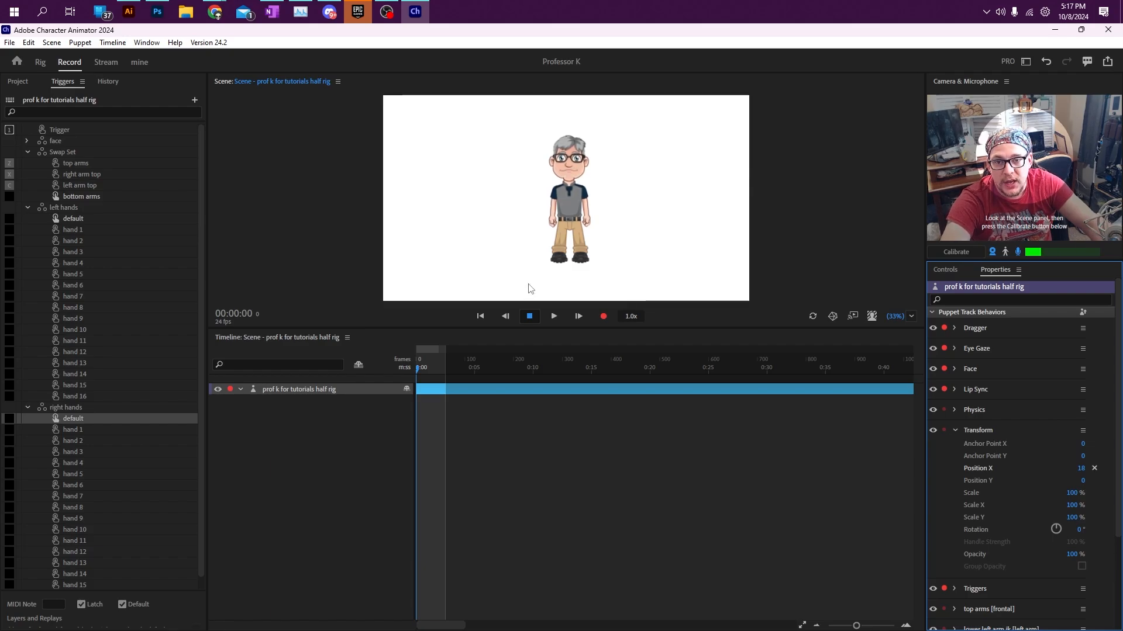
# Switch the half-rig puppet's hands in the Record workspace to left hand 9 and right hand 10
pyautogui.rightClick(80, 373)
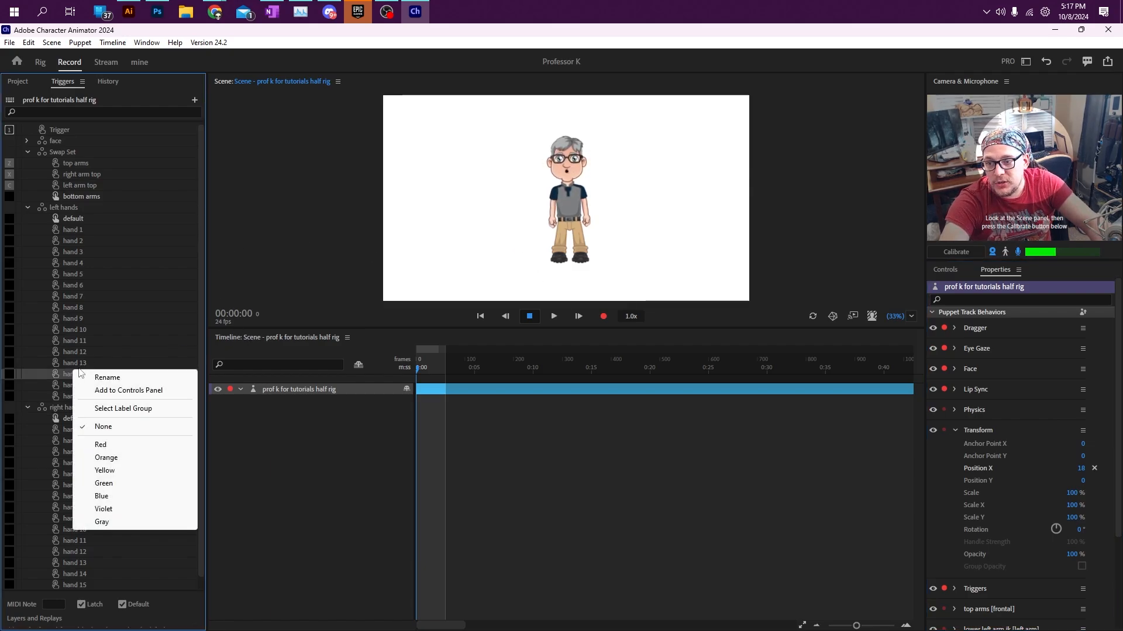
pyautogui.click(76, 320)
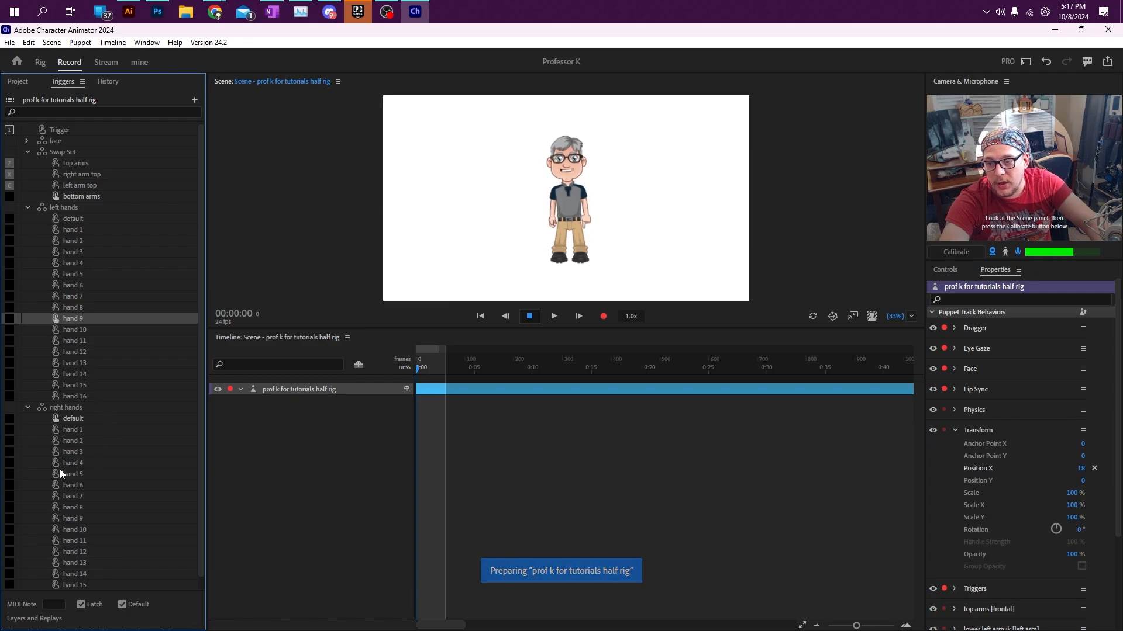
pyautogui.click(68, 530)
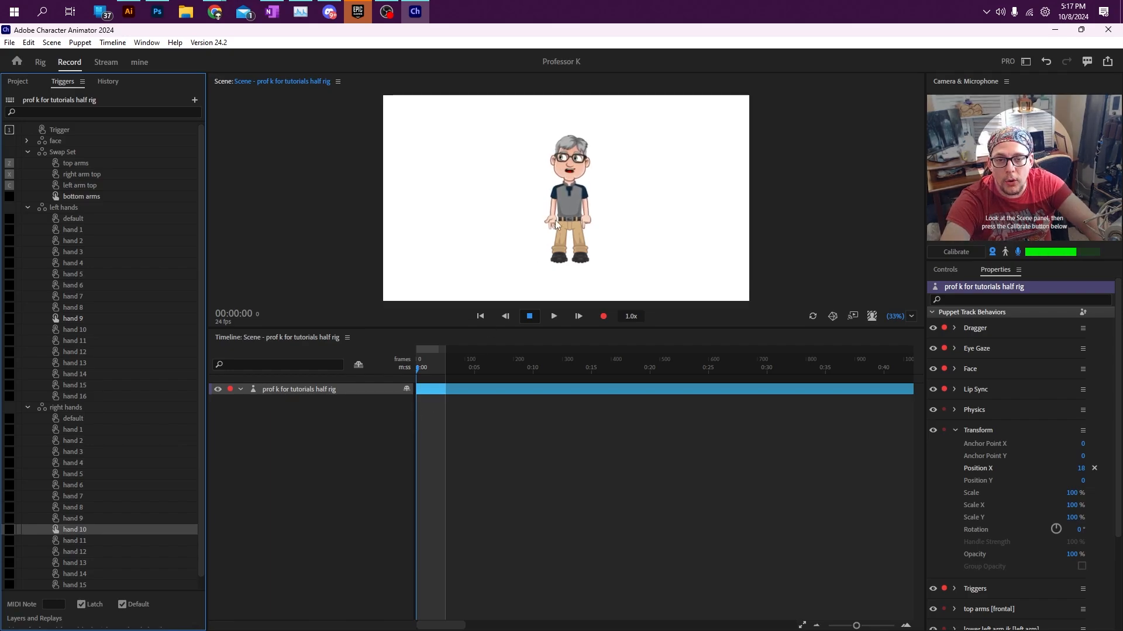
# Test the puppet's arm movement by raising and lowering the hands in the scene, and collapse the Transform settings
pyautogui.moveTo(556, 225); pyautogui.dragTo(537, 187)
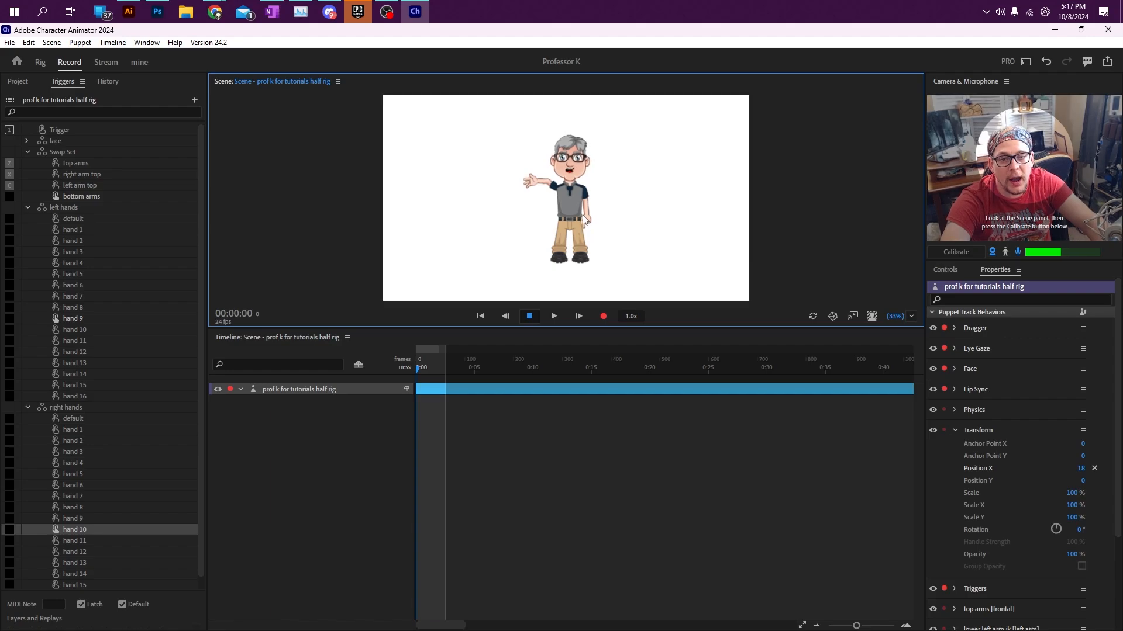
pyautogui.click(956, 429)
pyautogui.click(956, 430)
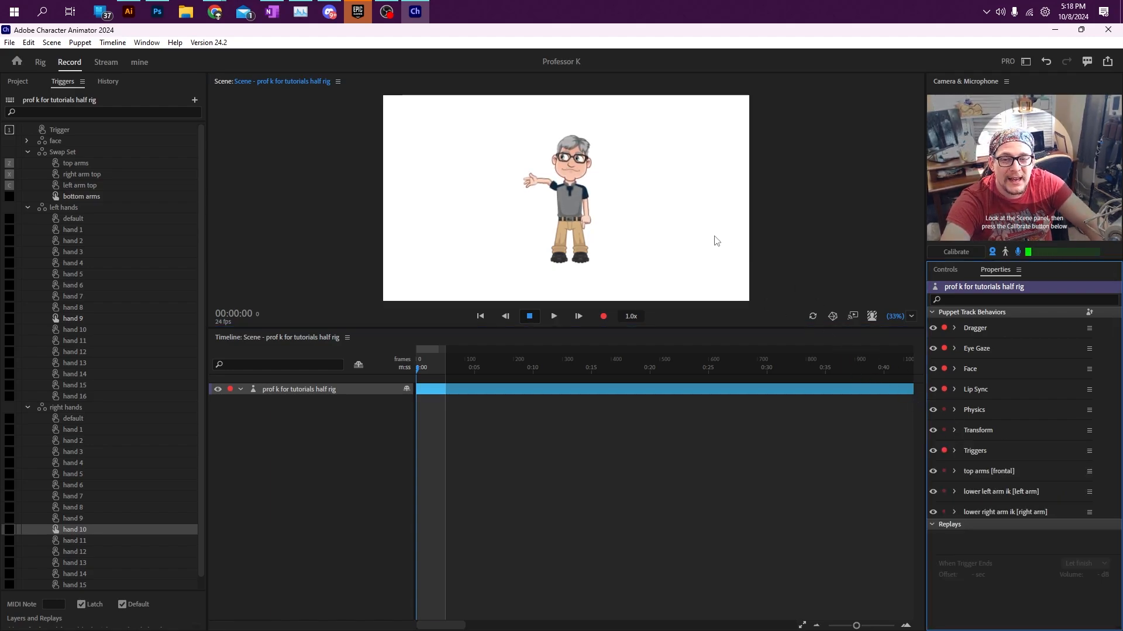
pyautogui.moveTo(533, 189); pyautogui.dragTo(539, 196)
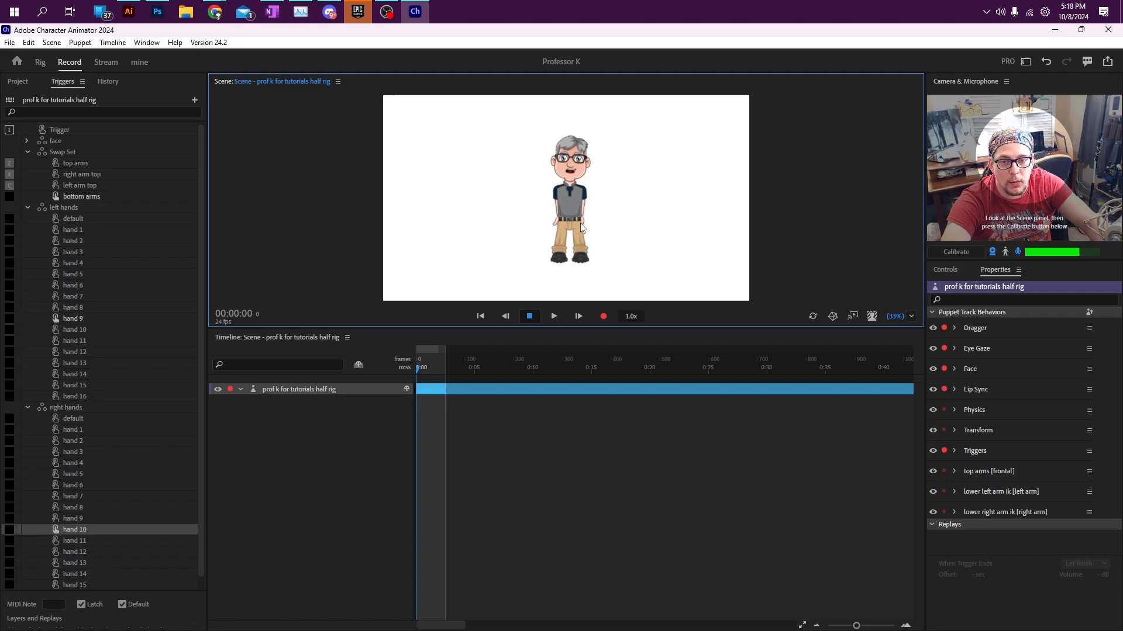
# Bend both arms outward and set the lower left arm IK's Elbow Flip Threshold to 62°
pyautogui.click(954, 511)
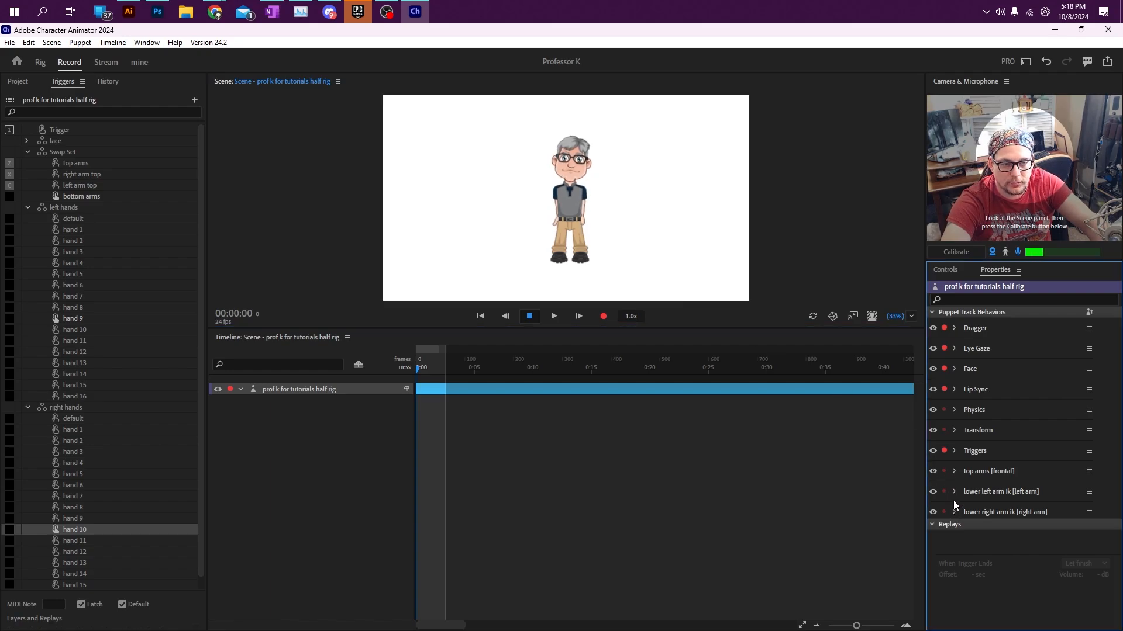
pyautogui.click(954, 491)
pyautogui.scroll(-2, 959, 483)
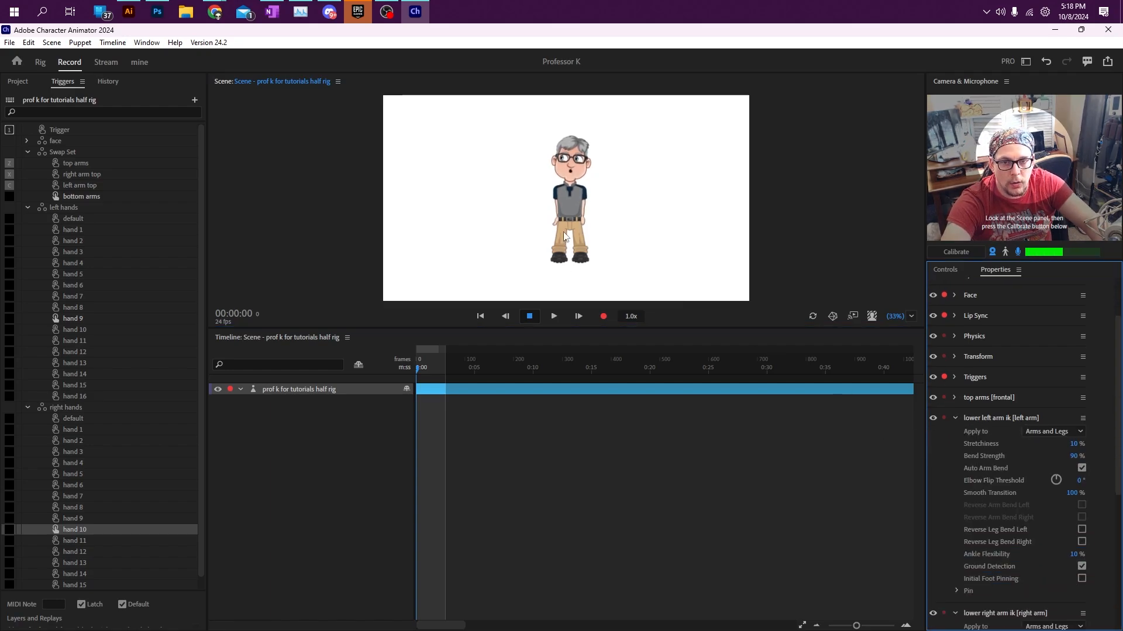
pyautogui.click(551, 217)
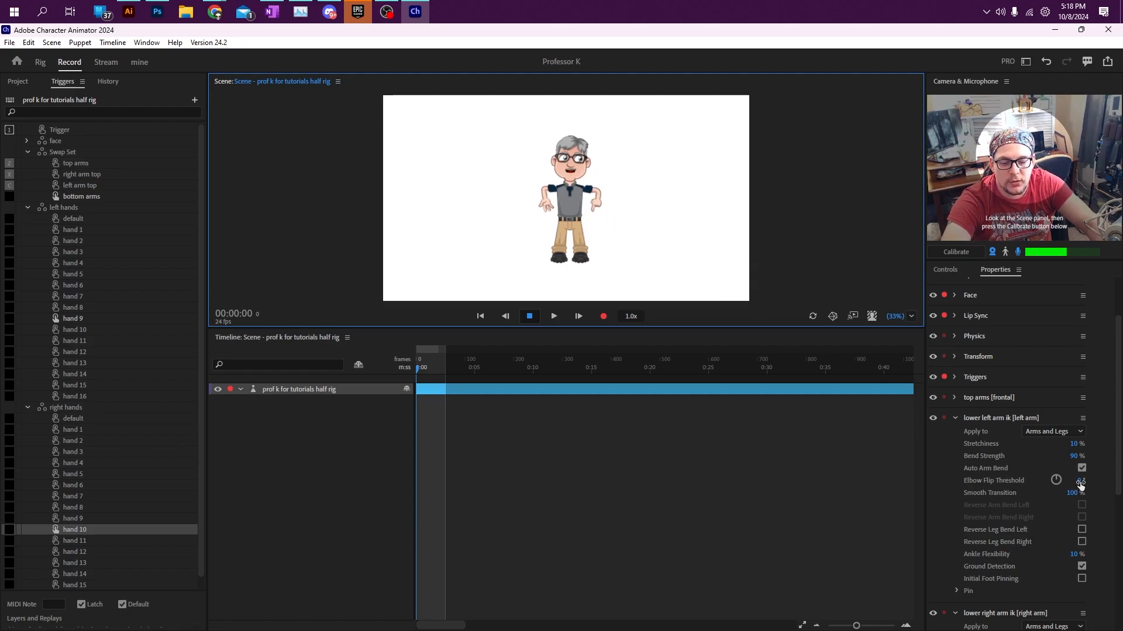
pyautogui.moveTo(1079, 483); pyautogui.dragTo(1069, 485)
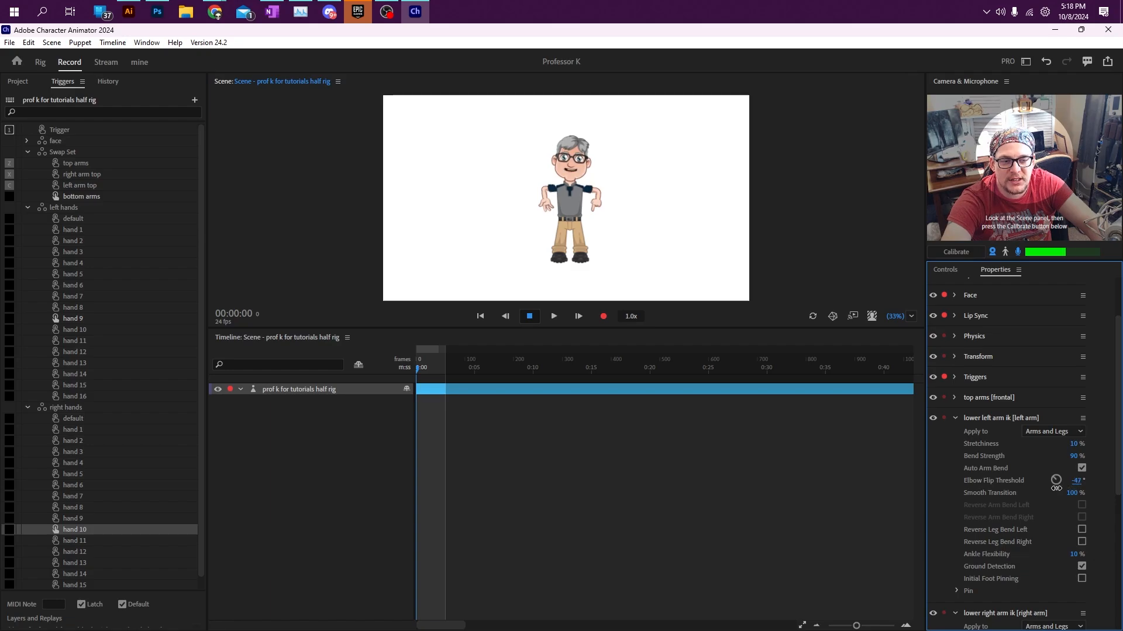
pyautogui.moveTo(994, 493); pyautogui.dragTo(1118, 487)
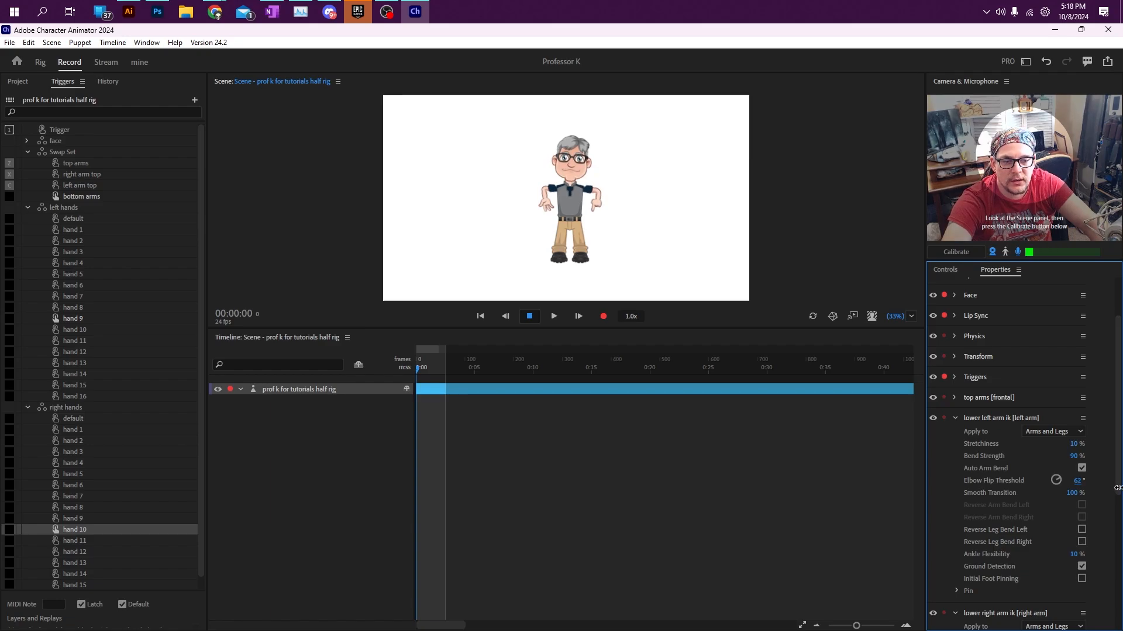
# Set the lower left arm IK's Elbow Flip Threshold to 60° and swing the pointing hand outward in the scene
pyautogui.click(602, 211)
pyautogui.moveTo(606, 200); pyautogui.dragTo(614, 192)
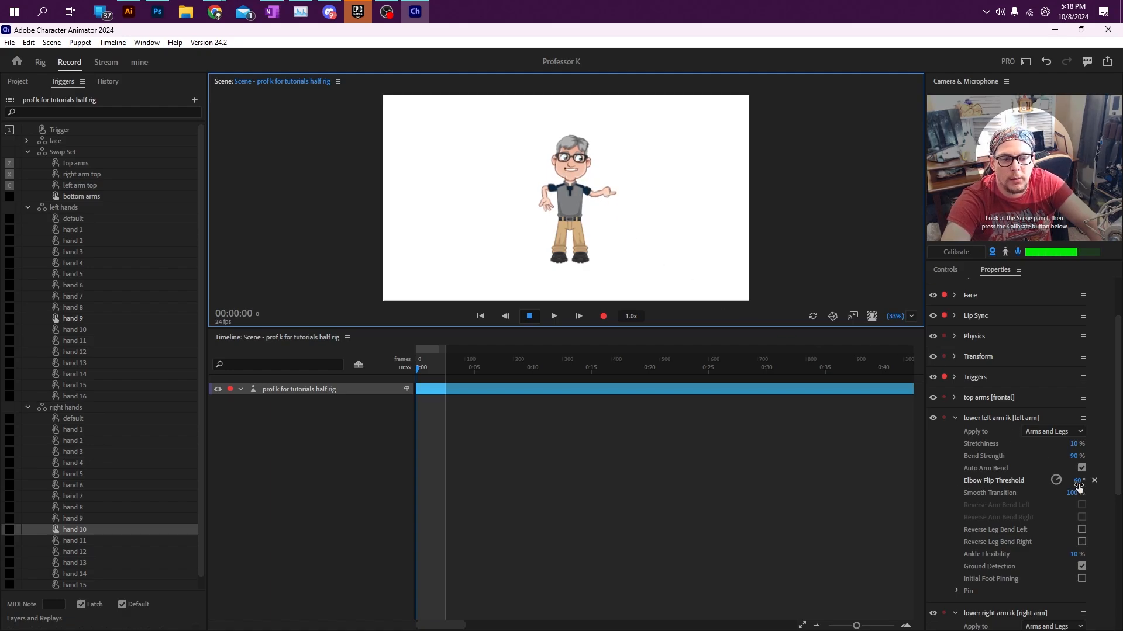
# Set the lower right arm IK's Elbow Flip Threshold to 90° and test the puppet's other hand in the scene
pyautogui.scroll(-5, 1060, 567)
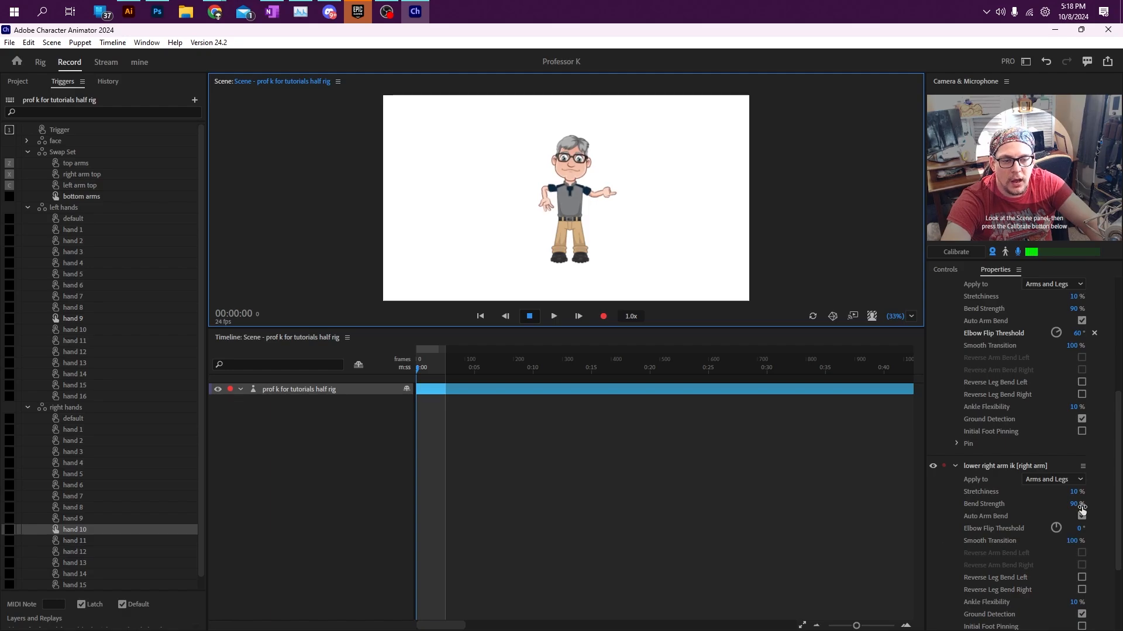
pyautogui.scroll(-2, 1053, 521)
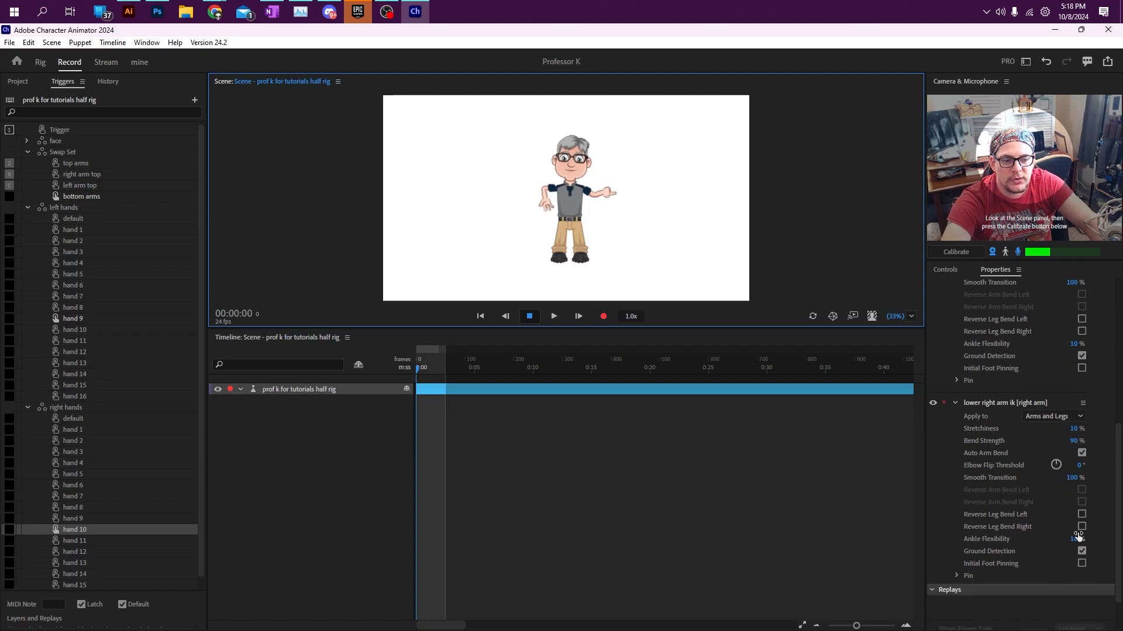
pyautogui.moveTo(1080, 466); pyautogui.dragTo(1120, 469)
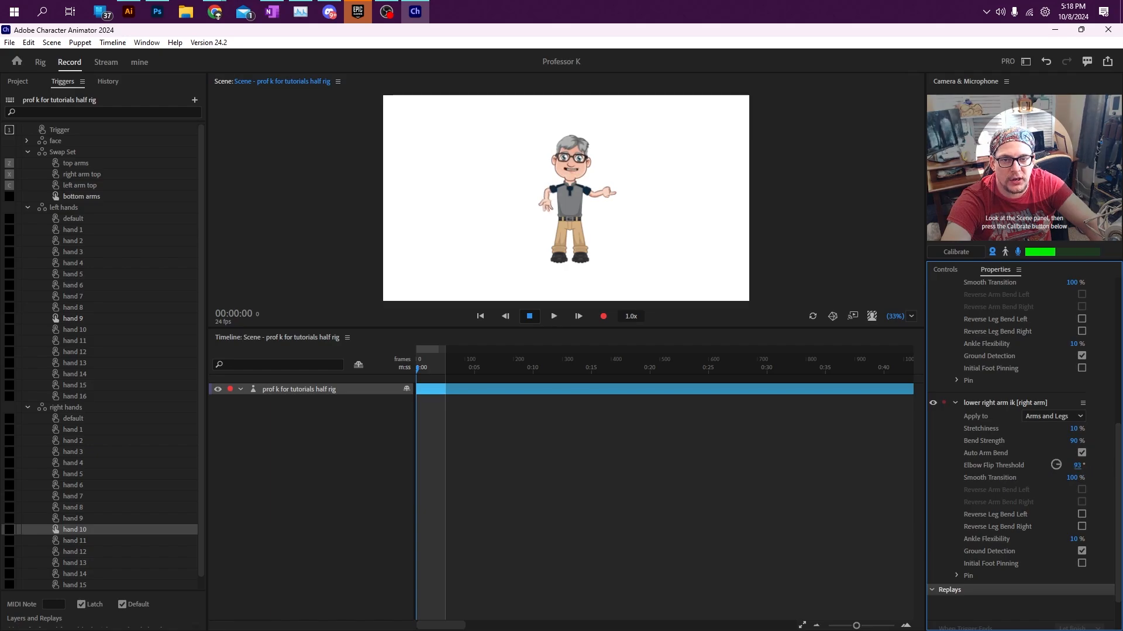
pyautogui.write('90')
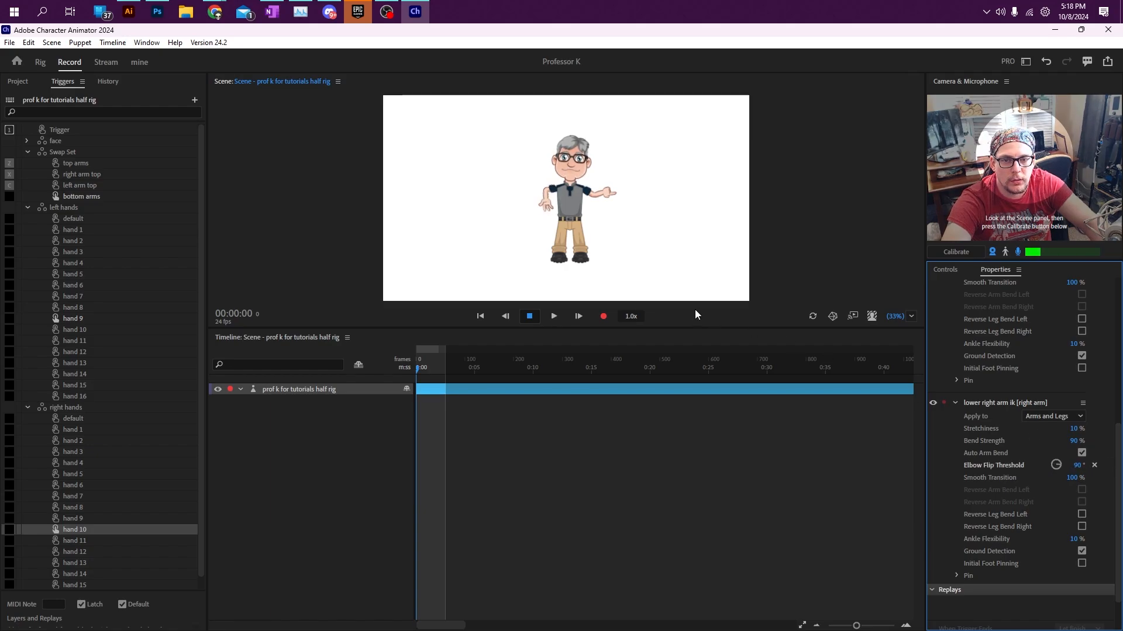
pyautogui.click(549, 216)
# Expand the top arms [frontal] IK behavior and set its Elbow Flip Threshold to -14°
pyautogui.scroll(5, 978, 350)
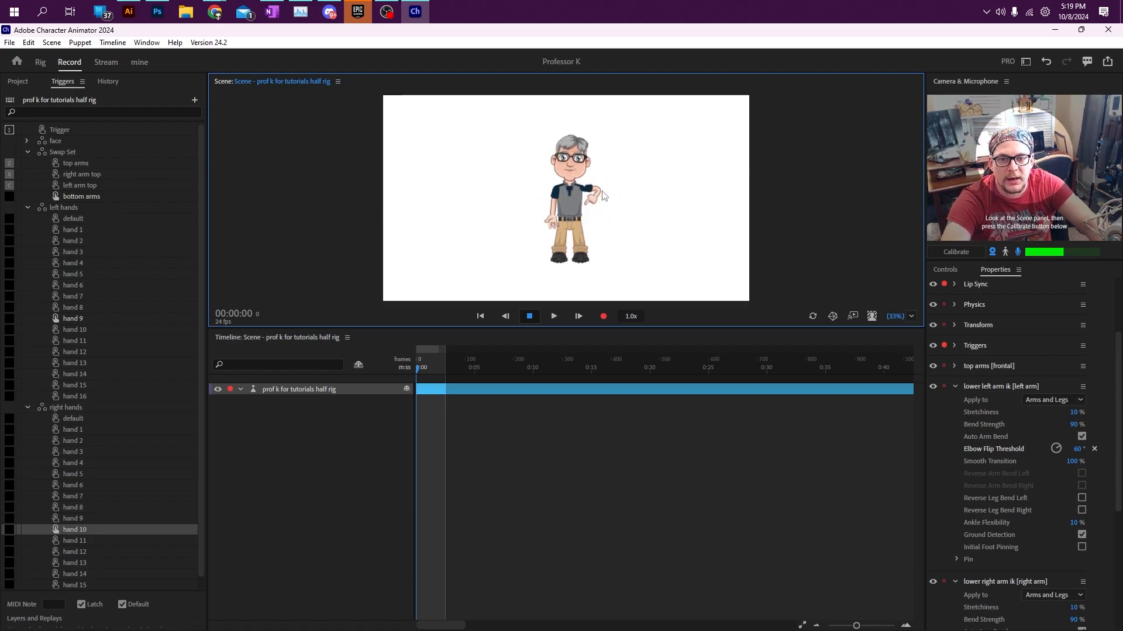
pyautogui.click(955, 366)
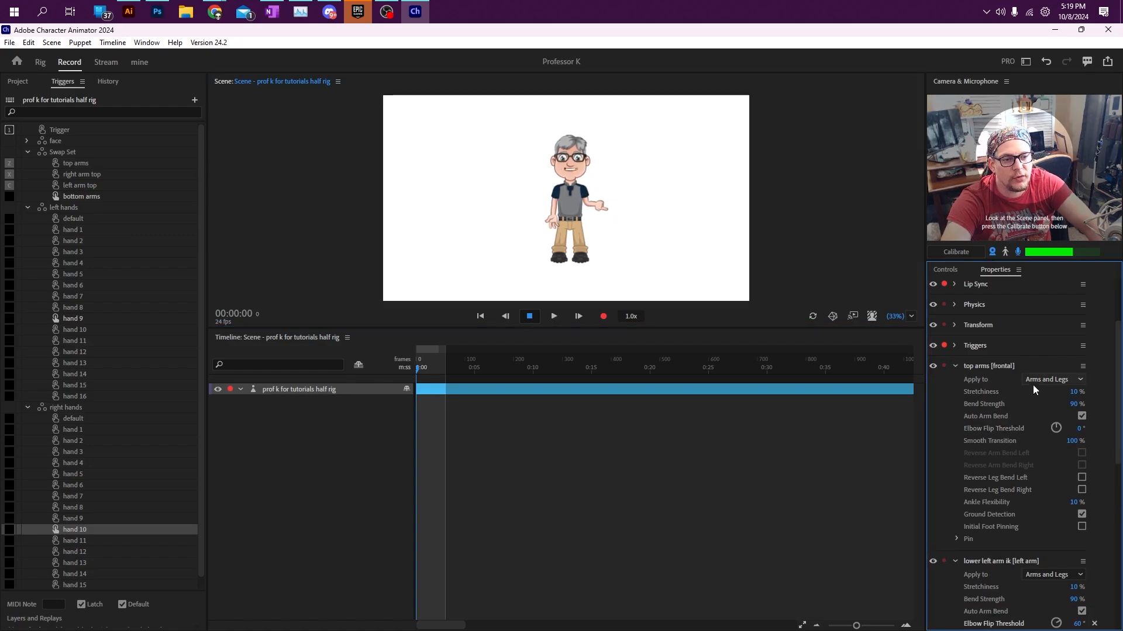
pyautogui.moveTo(1075, 428); pyautogui.dragTo(1049, 431)
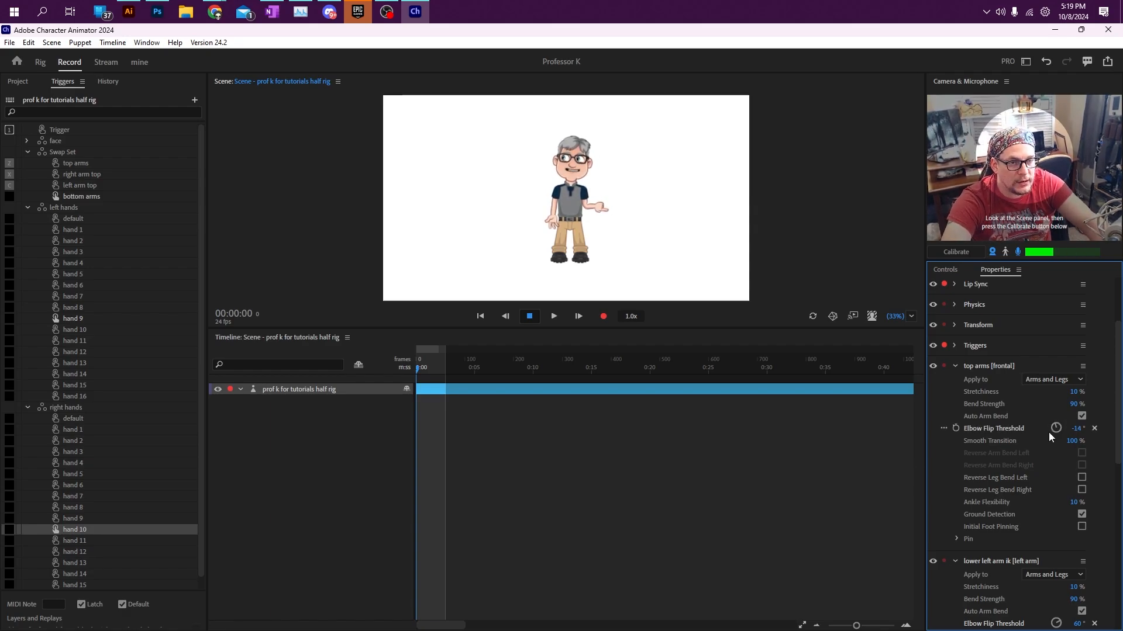
# Push the changed behavior parameters to the source puppet and check them in the Rig workspace before returning to Record
pyautogui.scroll(3, 1050, 390)
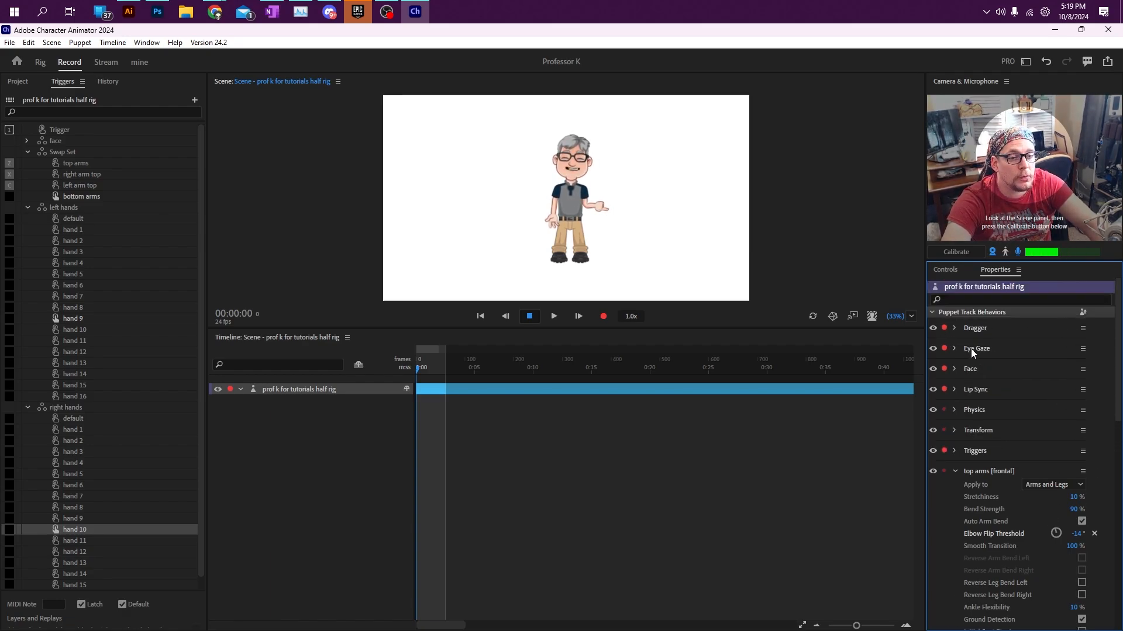
pyautogui.click(1083, 316)
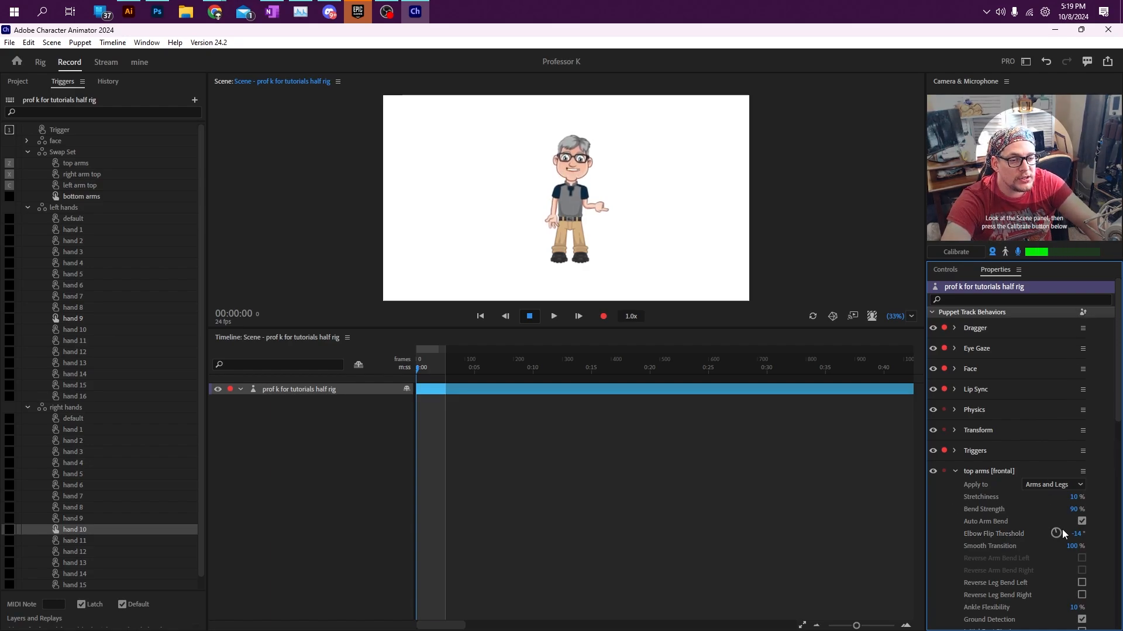
pyautogui.click(40, 62)
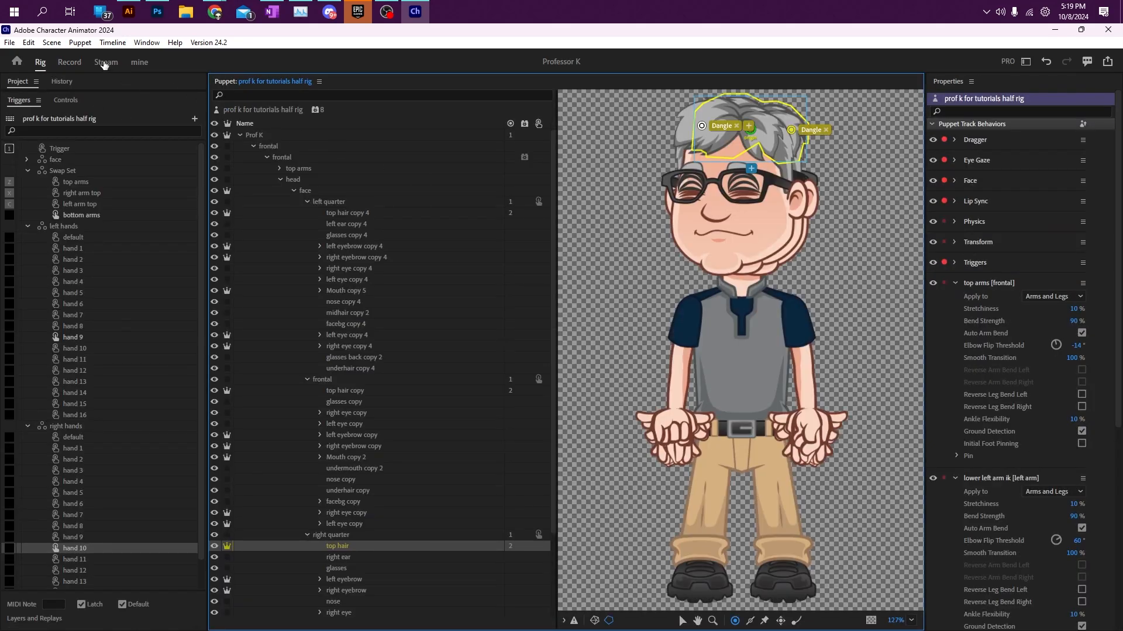
pyautogui.click(69, 62)
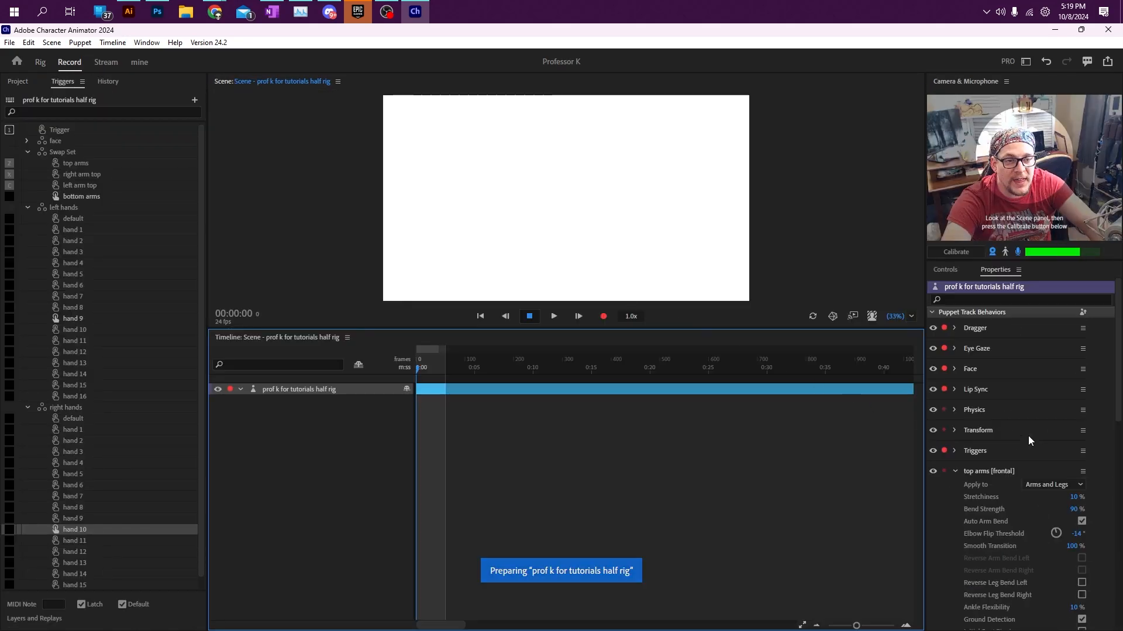
# Undo pushing the parameter changes to the source puppet
pyautogui.scroll(-1, 1076, 440)
pyautogui.hotkey('ctrl', 'z')
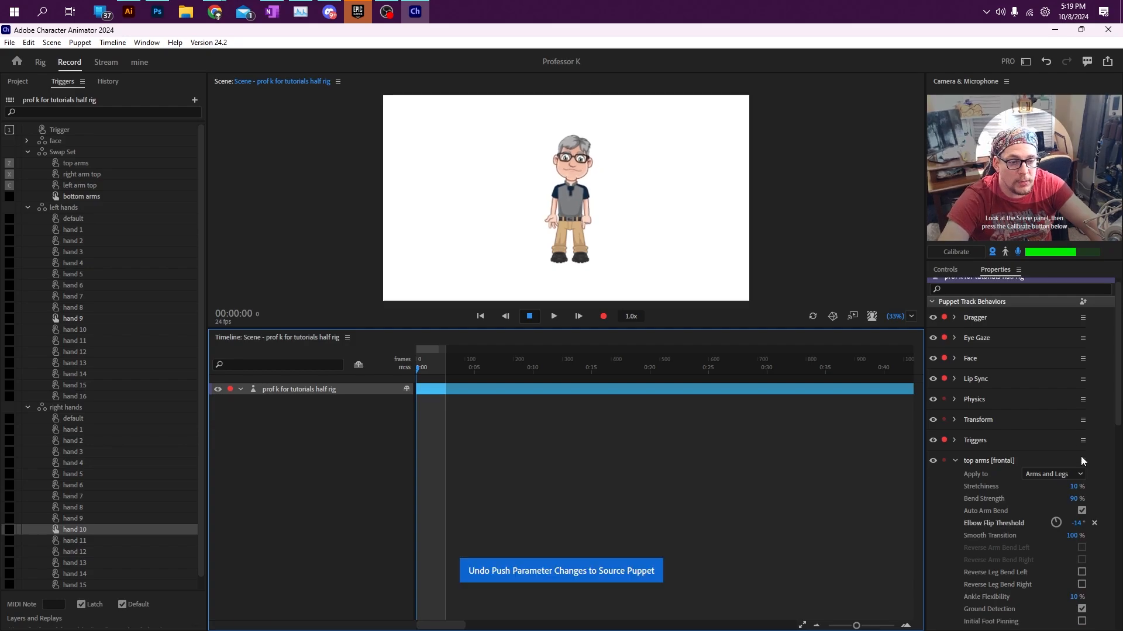